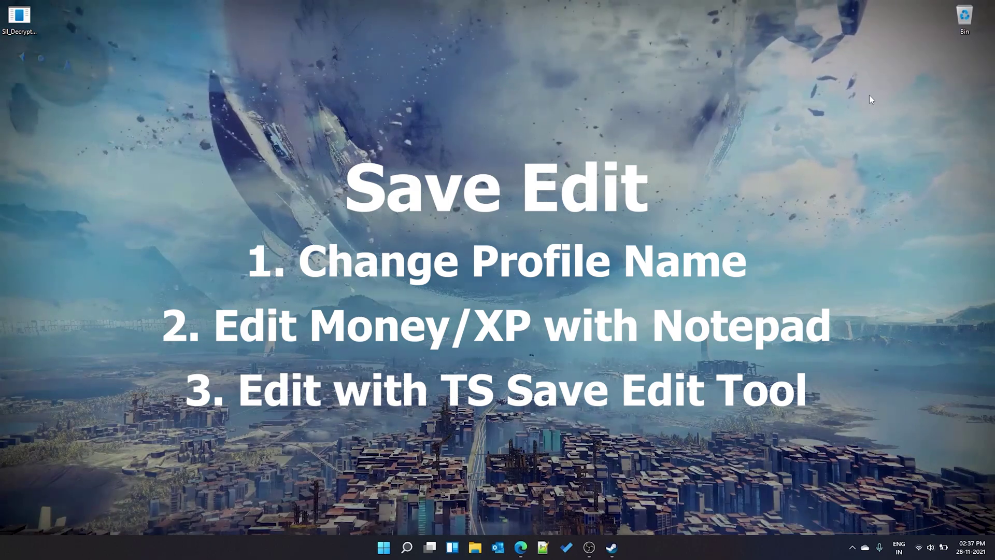
Step: Launch Euro Truck Simulator 2 from the Steam library using the default 'Play Euro Truck Simulator 2' option
left_click(612, 548)
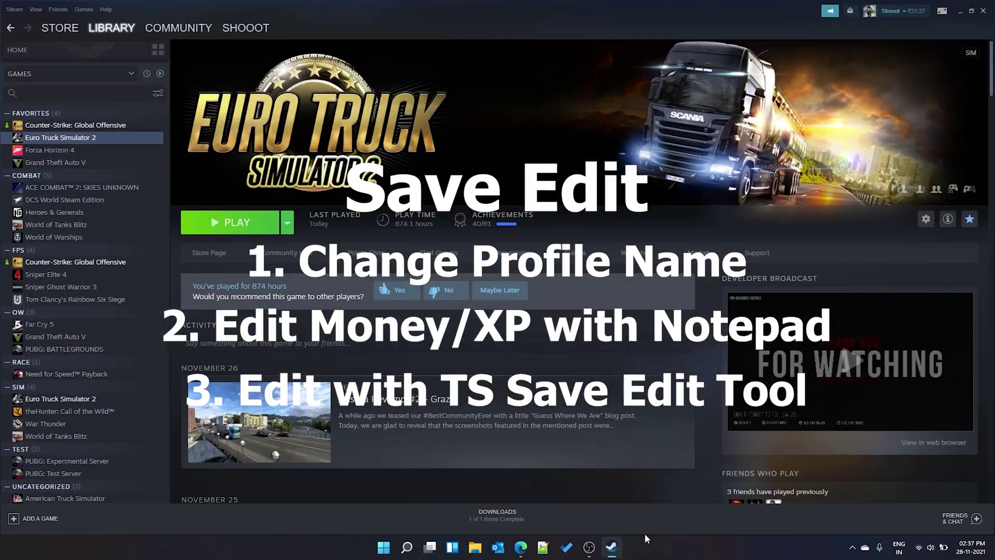
left_click(236, 231)
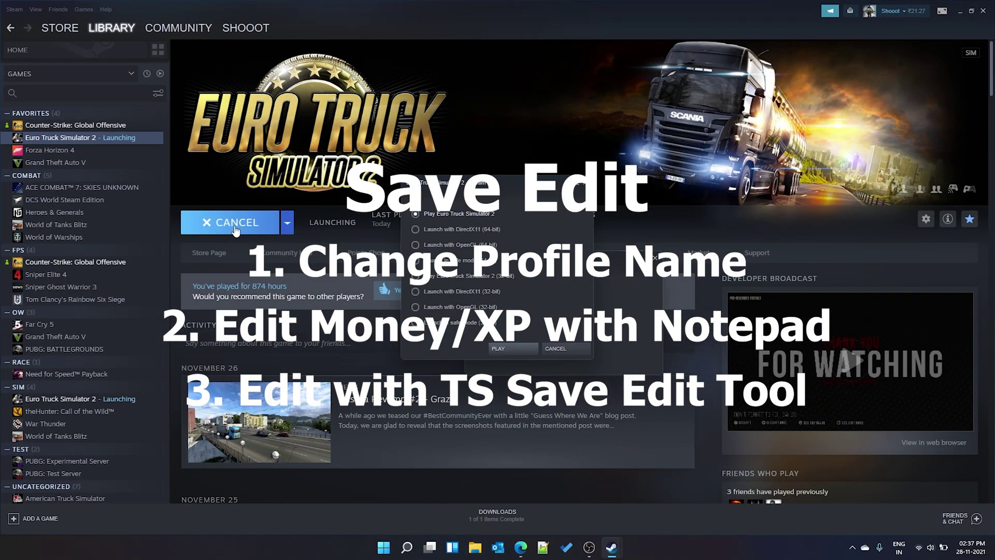
left_click(508, 349)
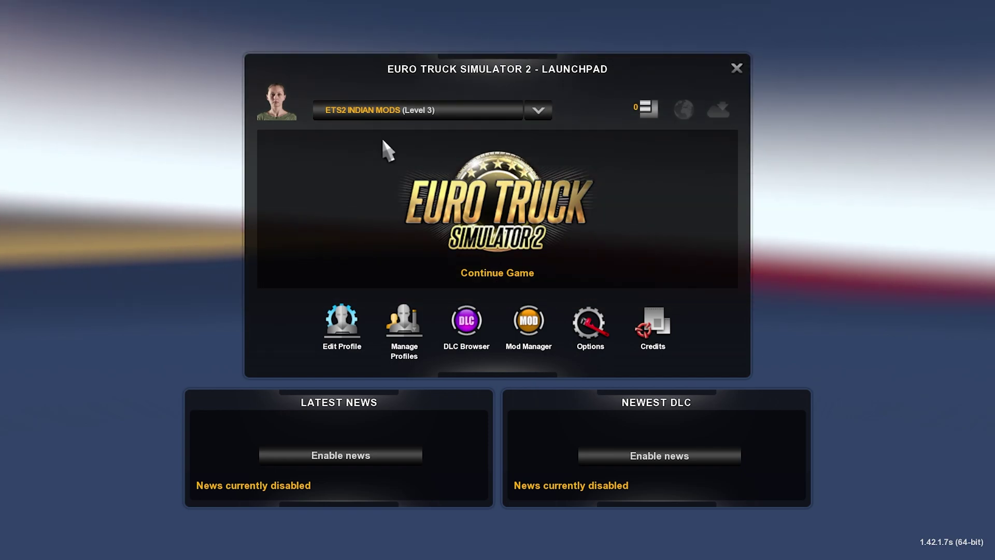
Step: Look over the profile list and Edit Profile's company name field, then quit with Esc
left_click(377, 110)
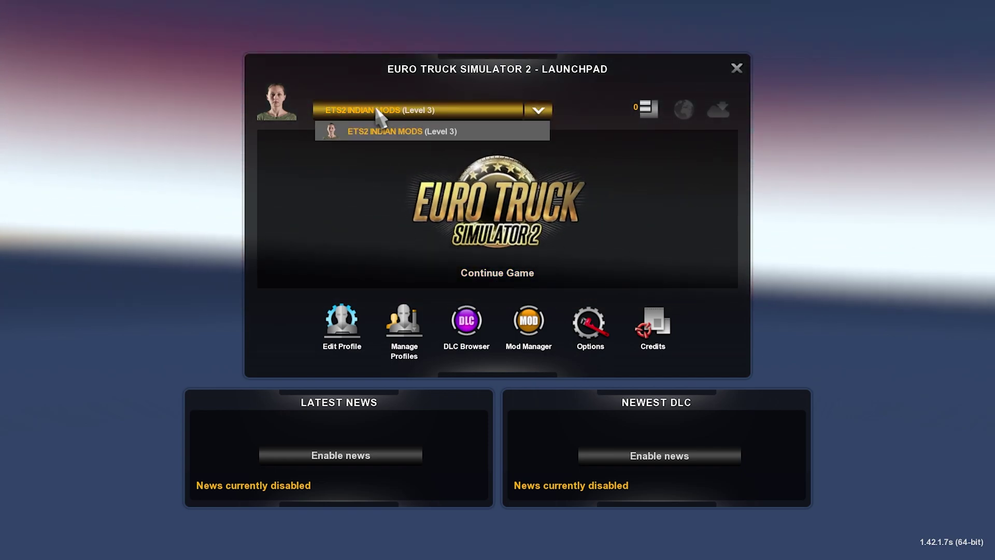
left_click(374, 113)
left_click(340, 348)
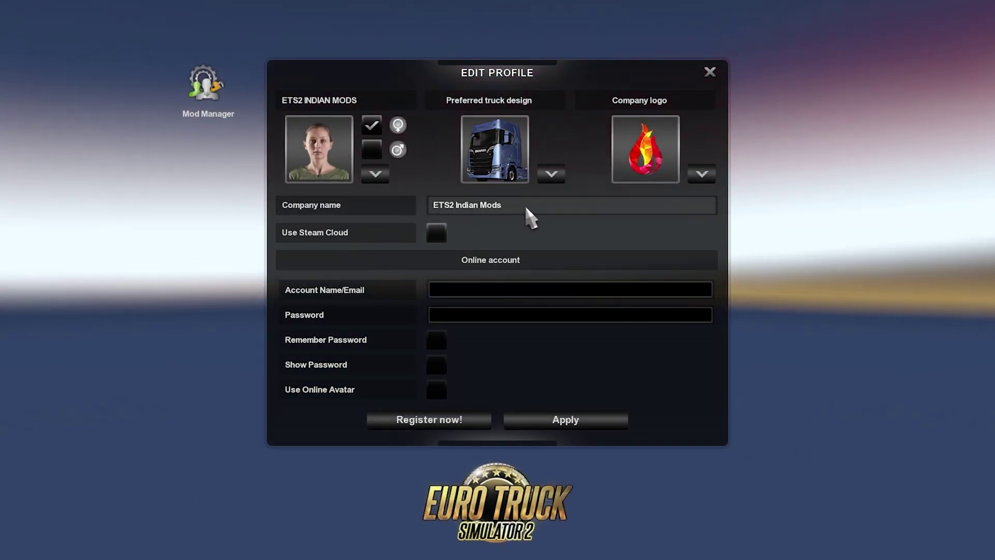
left_click(526, 208)
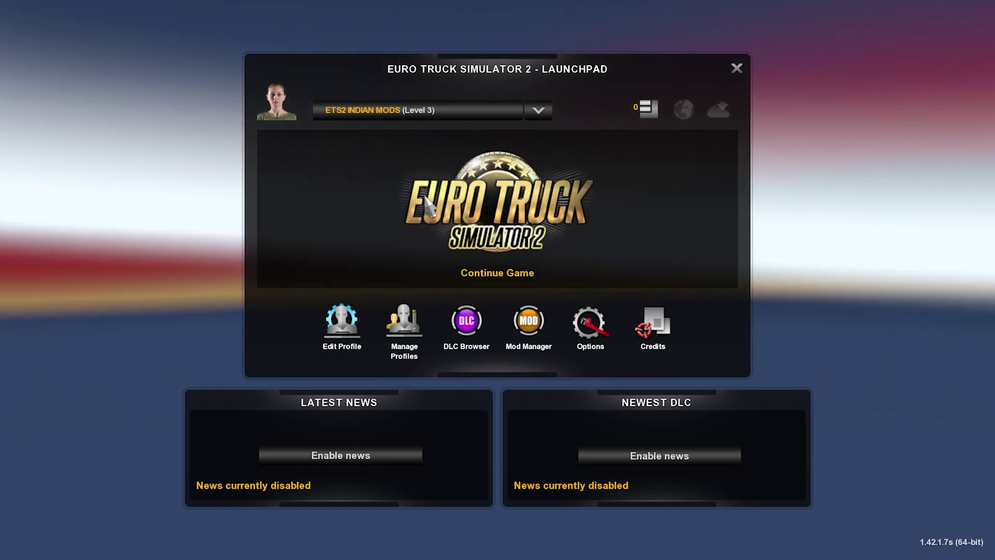
key("Escape")
Step: Confirm quitting, then open config.cfg from Documents > Euro Truck Simulator 2 in Notepad
left_click(460, 367)
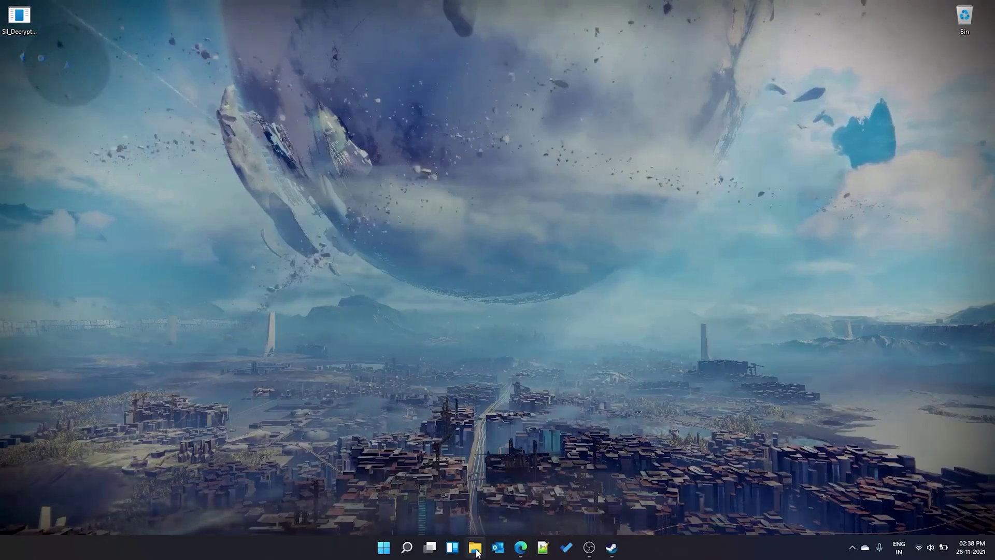
left_click(475, 548)
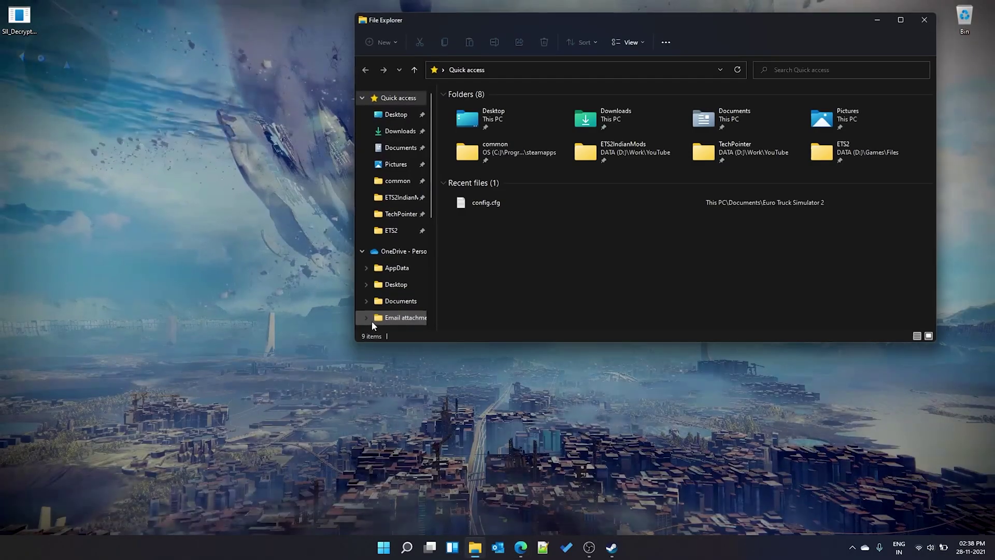
left_click(397, 148)
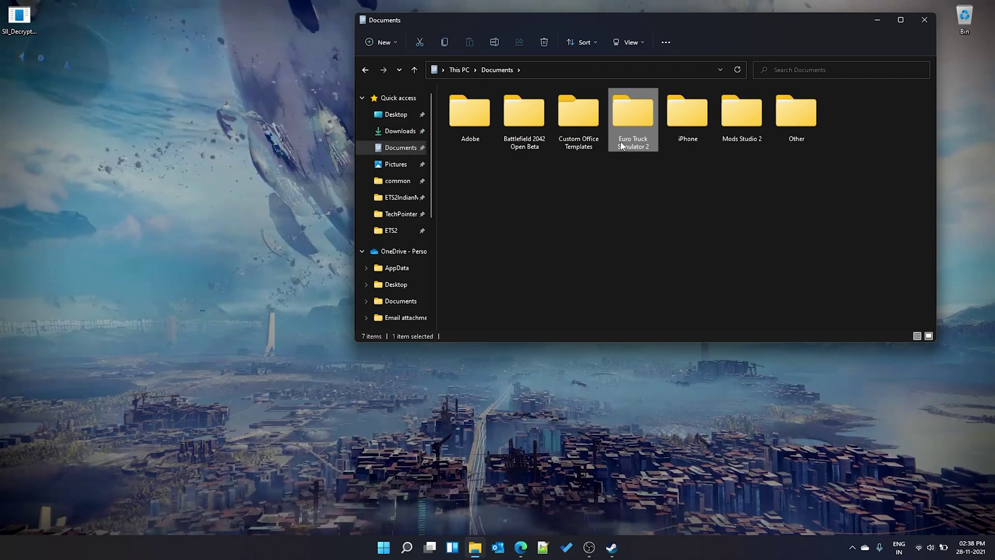
double_click(633, 117)
left_click(463, 193)
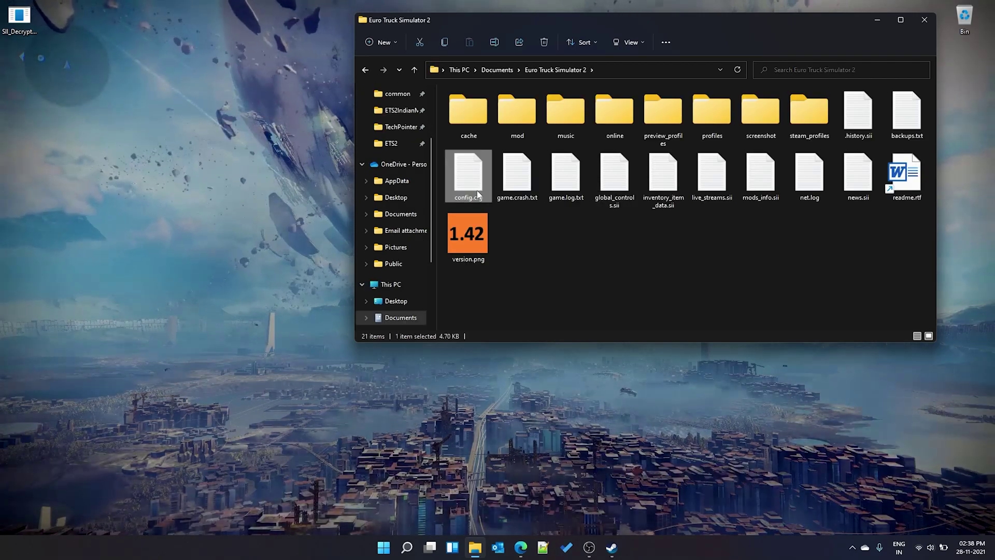
double_click(462, 191)
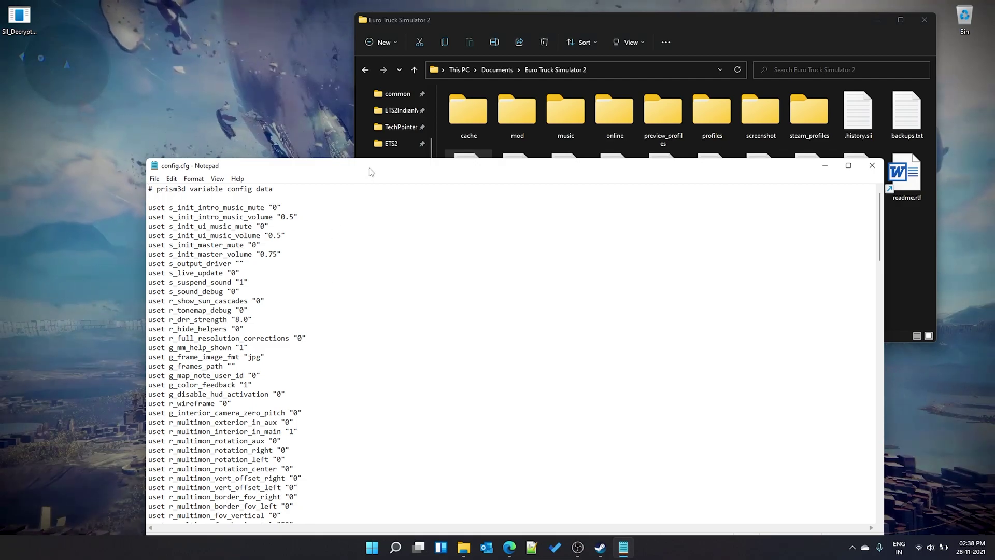
Step: Change g_save_format in config.cfg from 0 to 2, save the file and close Notepad
left_click_drag(371, 172, 370, 92)
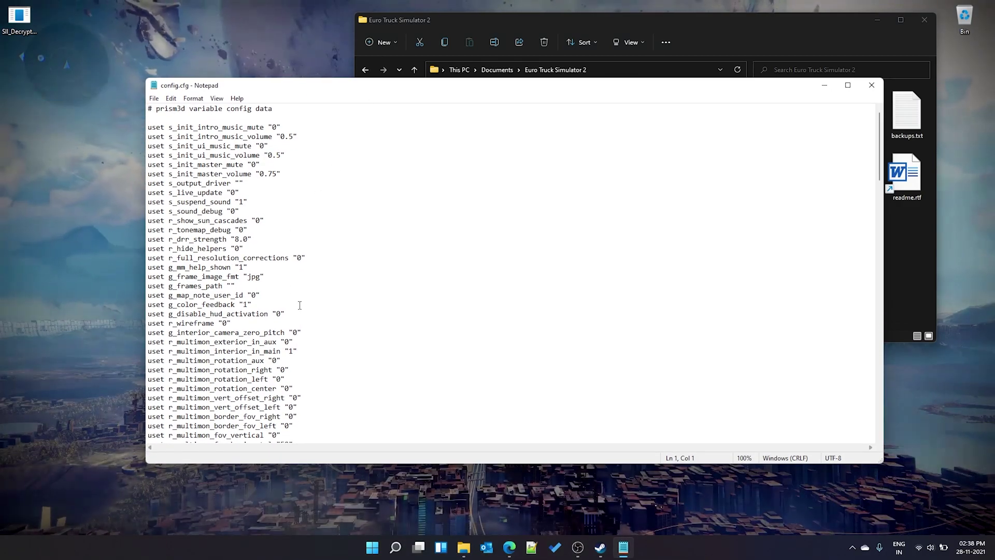
key("ctrl+f")
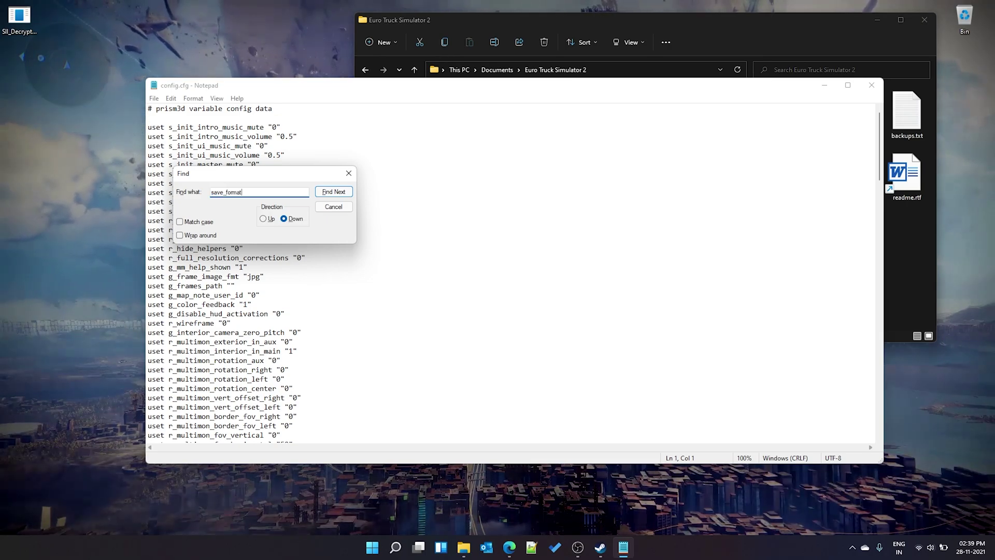
key("Return")
scroll(310, 374, "down", 3)
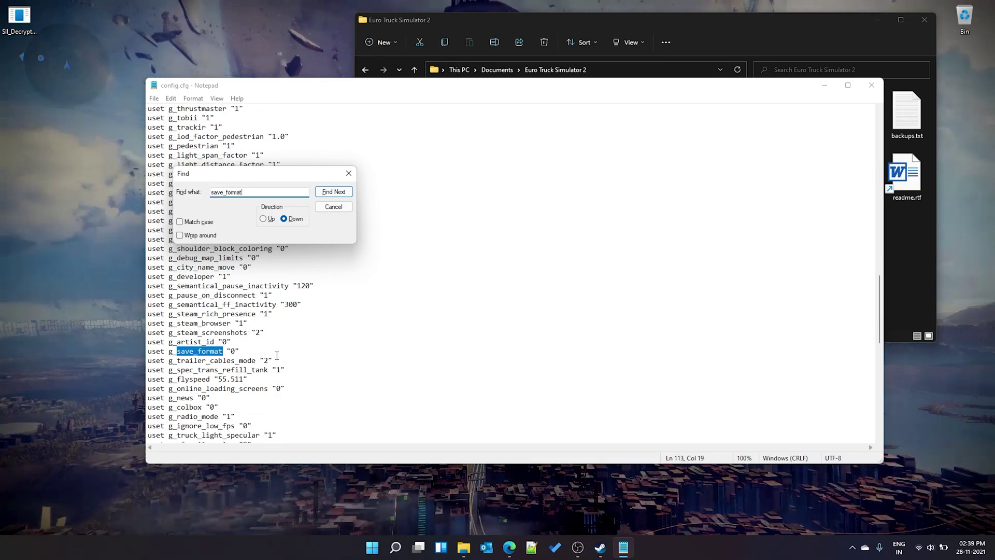
left_click(234, 351)
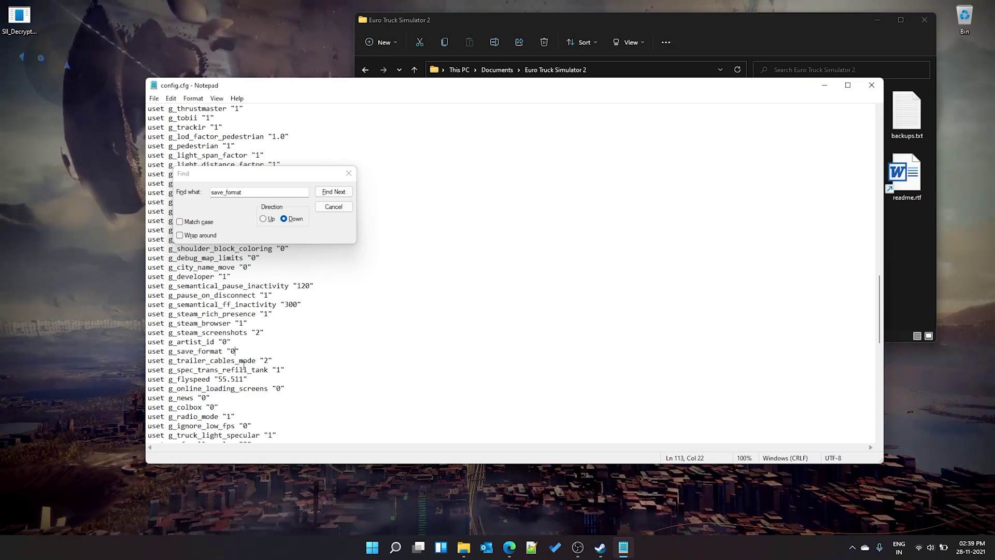
key("BackSpace")
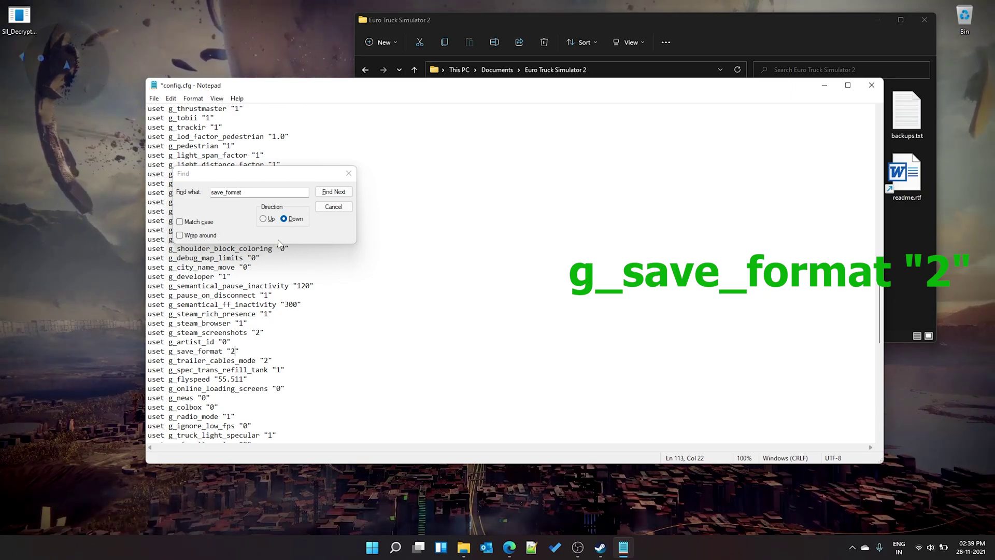
left_click(349, 179)
left_click(177, 351)
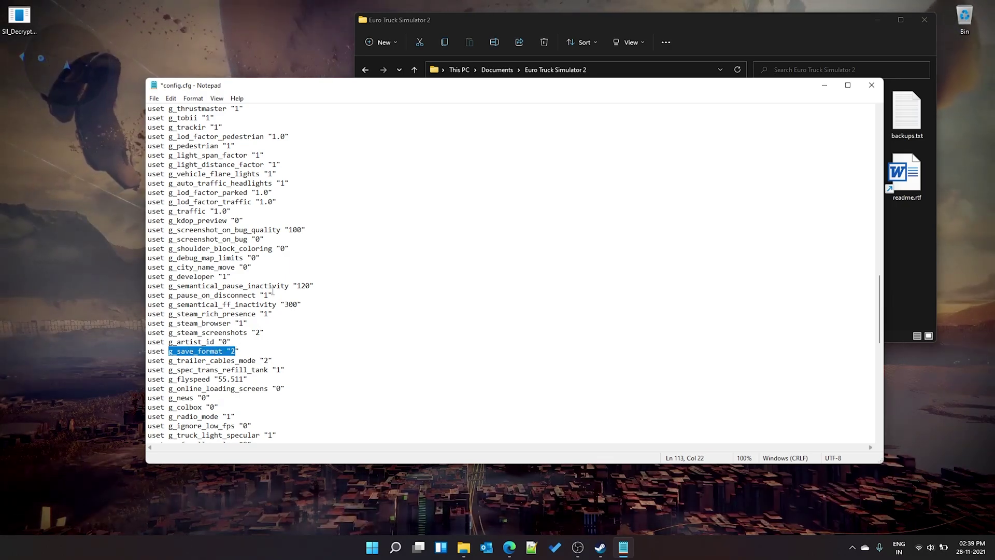
key("ctrl+s")
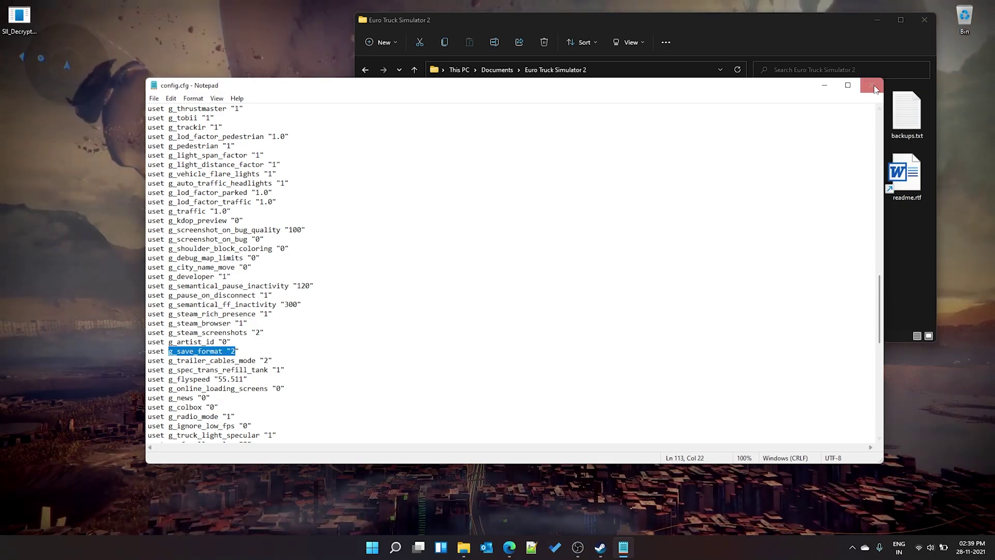
left_click(872, 85)
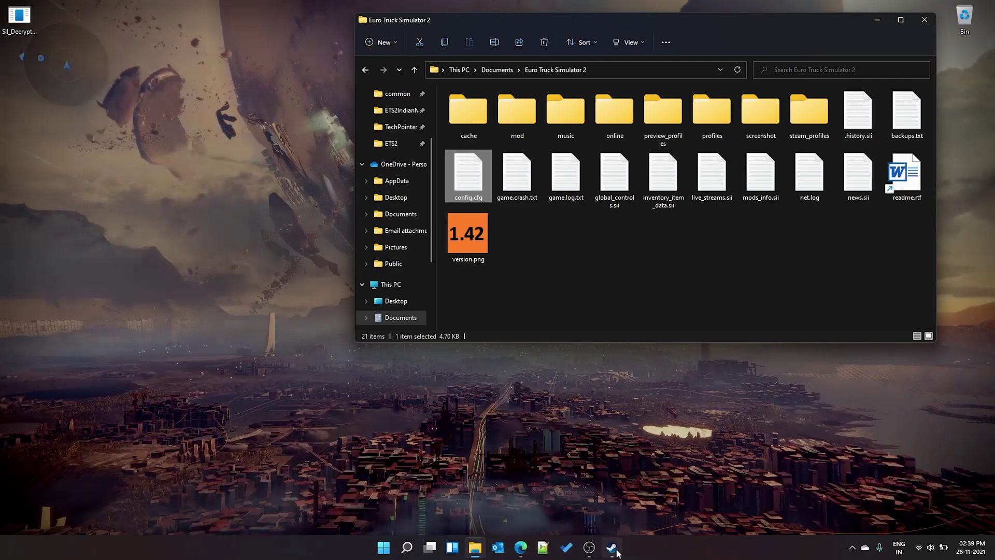
Step: Relaunch ETS2 from Steam and continue the ETS2 INDIAN MODS profile's saved game
left_click(615, 550)
left_click(251, 231)
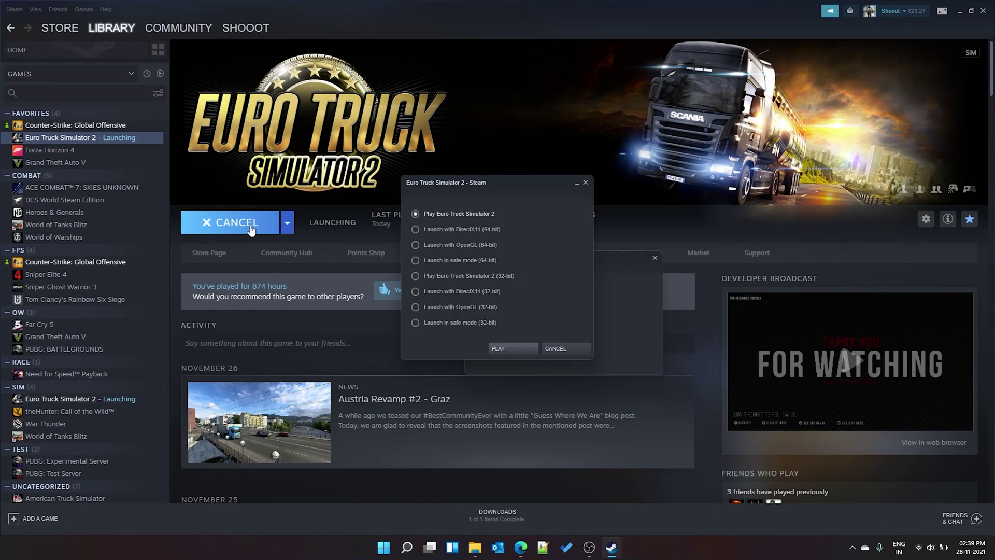
left_click(496, 346)
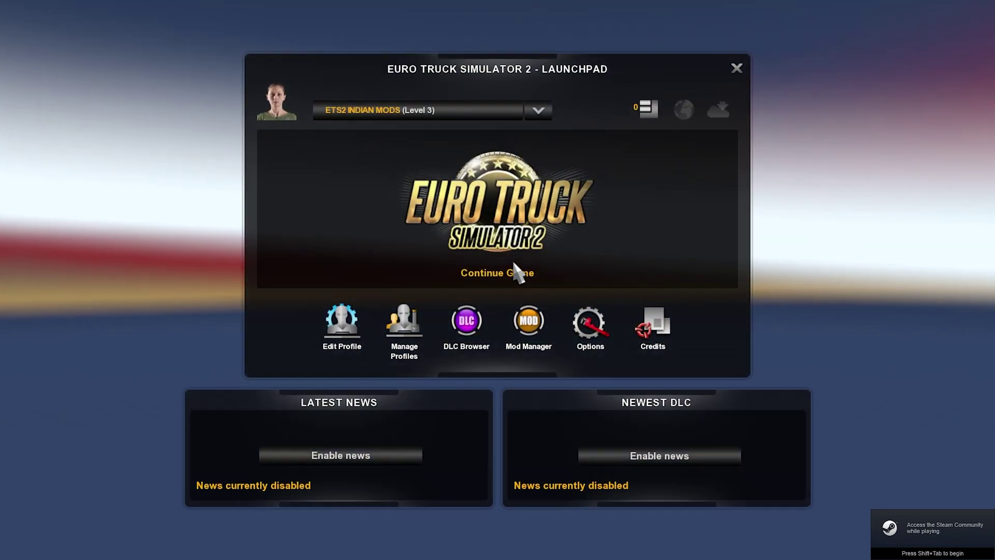
left_click(519, 218)
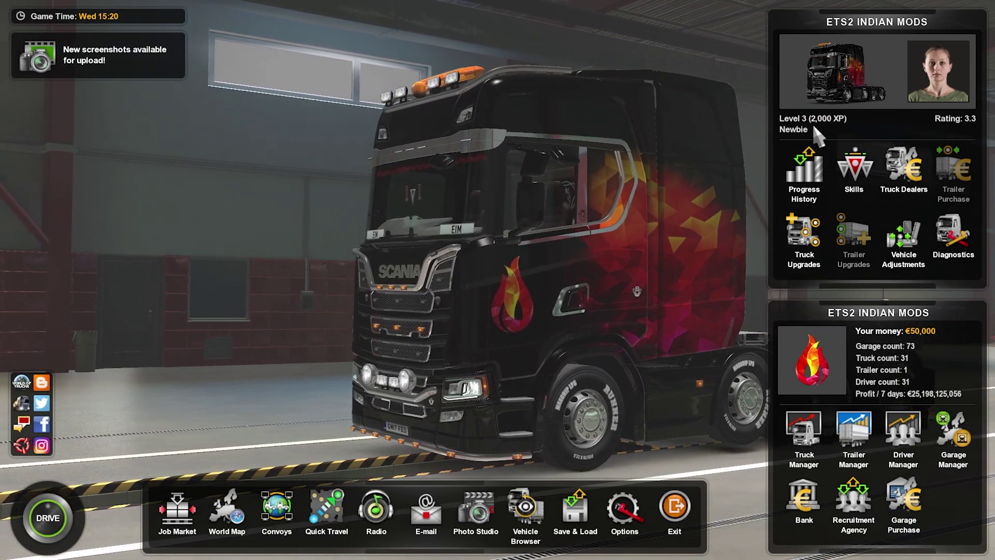
Step: Check the driver's skills, then quit the game from the garage menu and confirm Yes
left_click(863, 187)
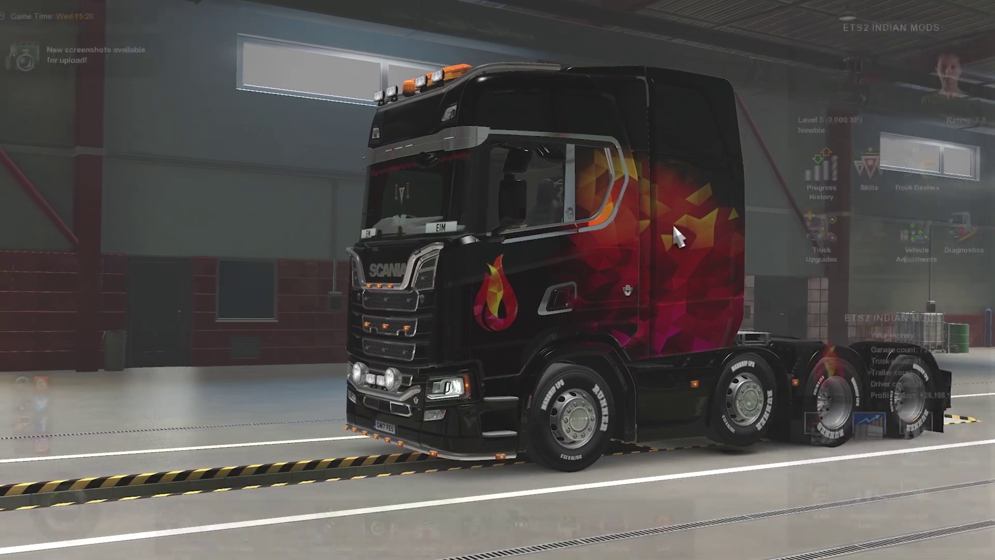
key("Escape")
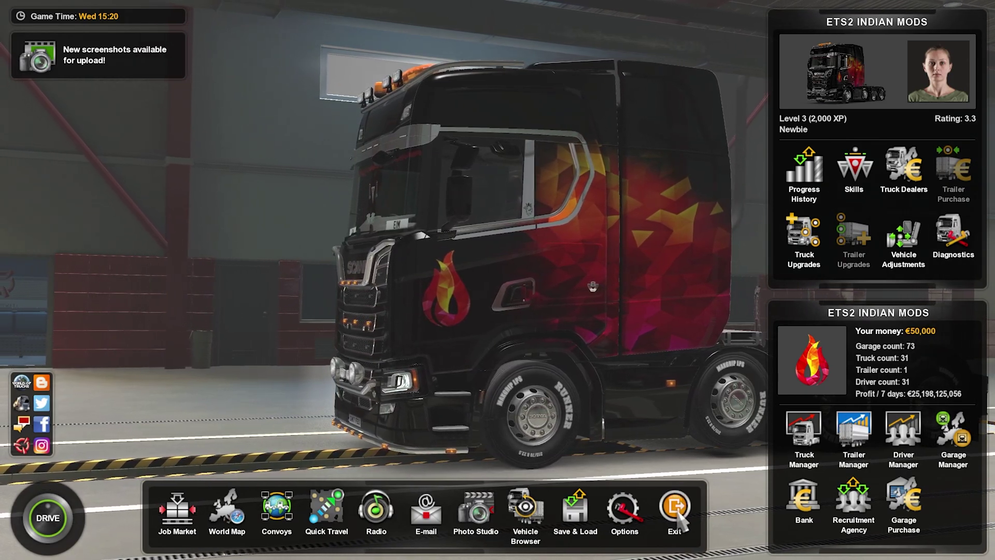
key("Escape")
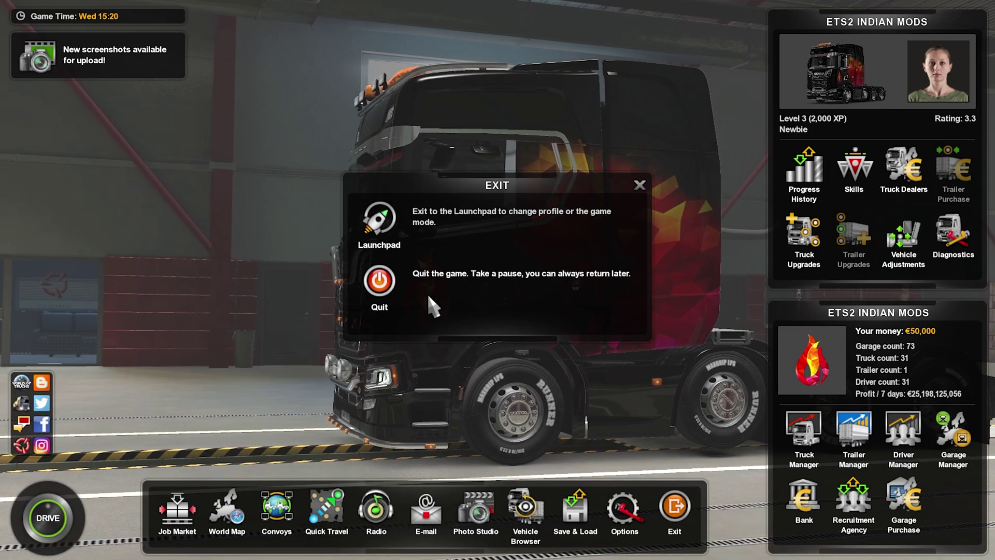
left_click(409, 275)
left_click(452, 364)
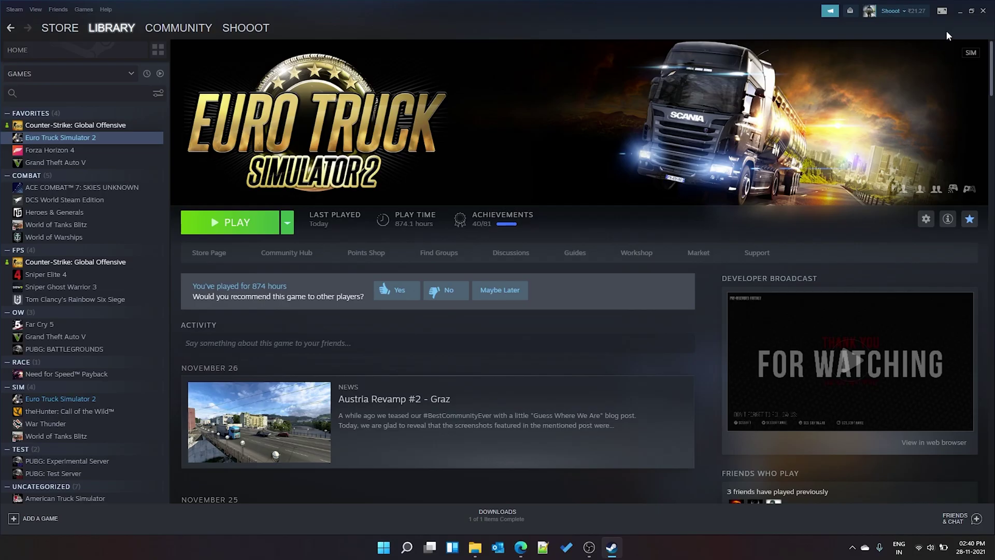
Step: Close Steam and minimize Edge's SII_Decrypt download page to reveal the desktop and Explorer window
left_click(957, 11)
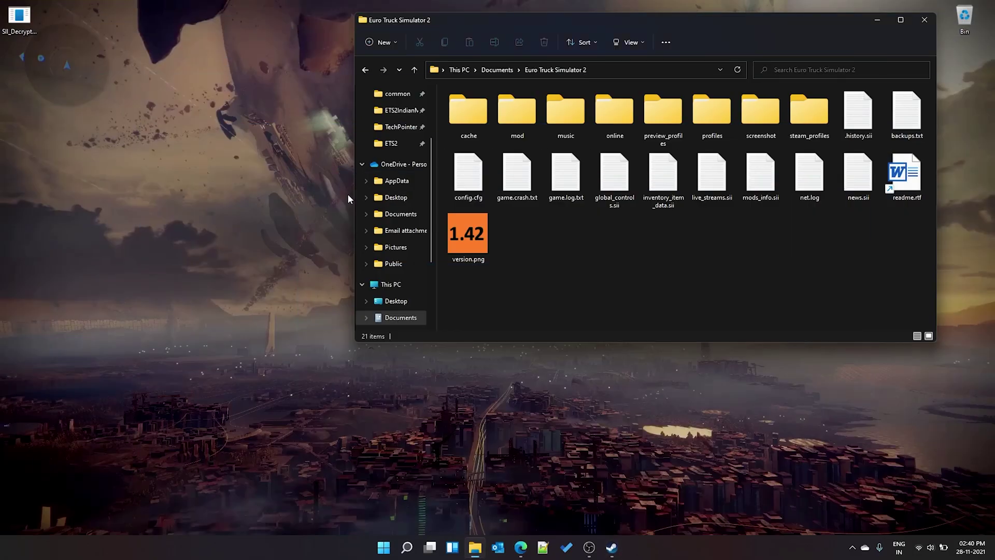
left_click(520, 548)
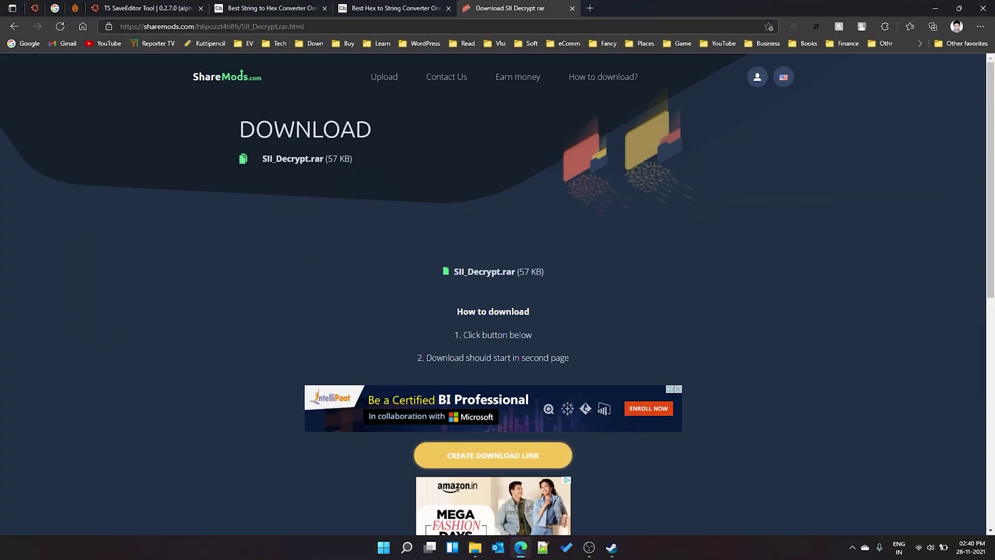
left_click(235, 28)
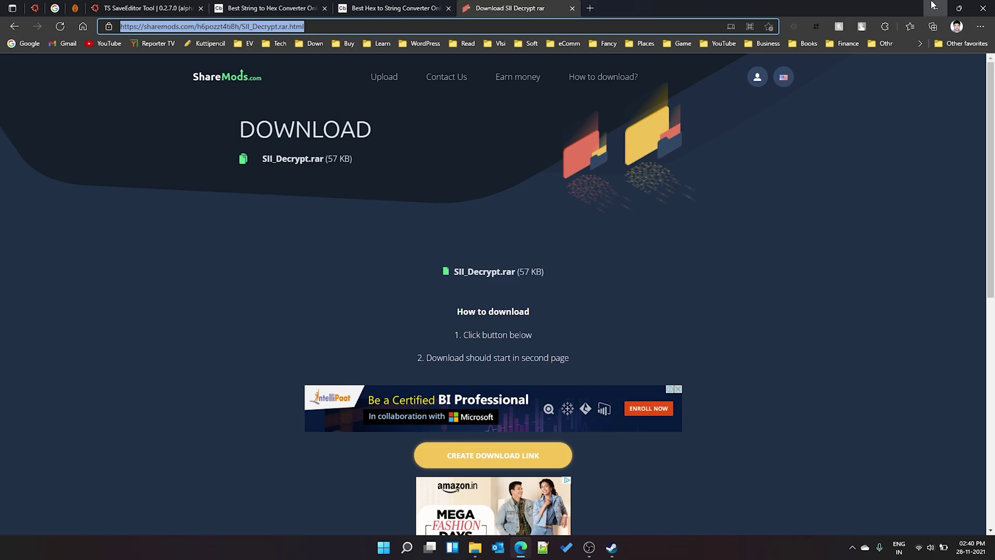
left_click(934, 7)
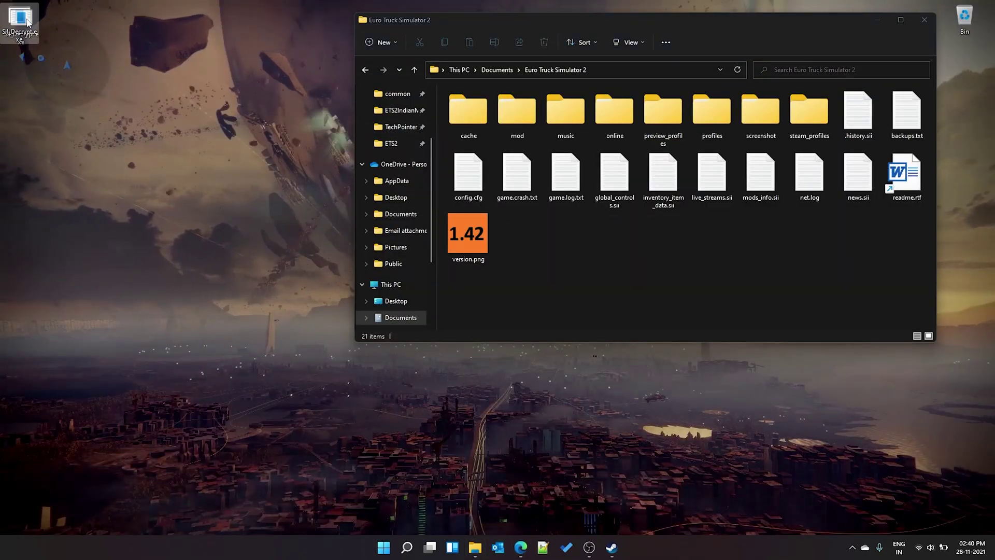
Step: Navigate into the profiles folder and then the profile's own folder
left_click(631, 267)
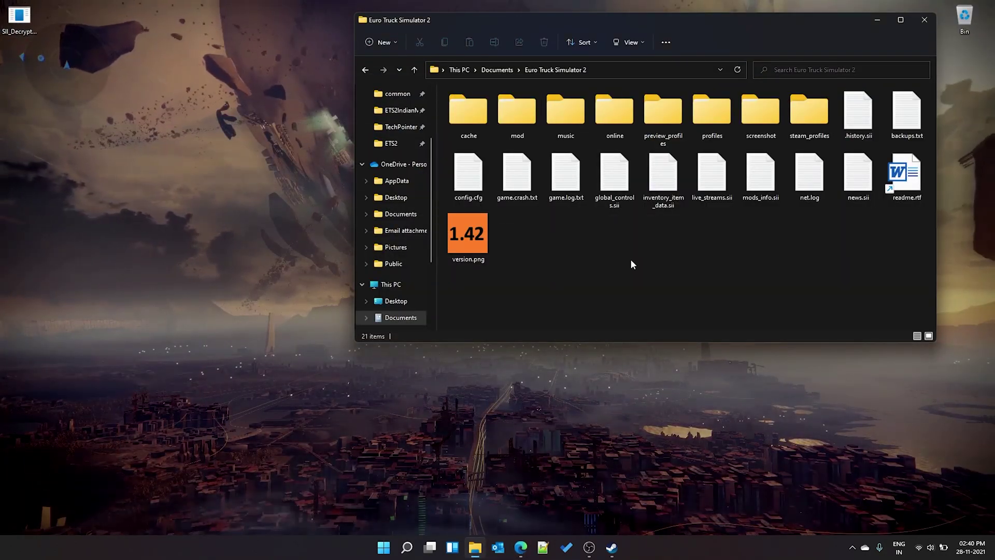
left_click(708, 131)
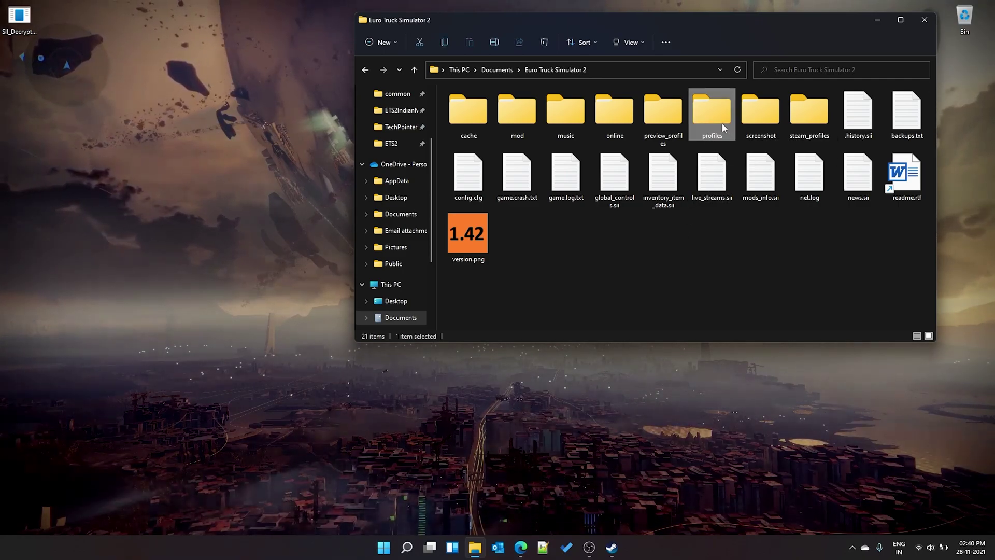
double_click(723, 124)
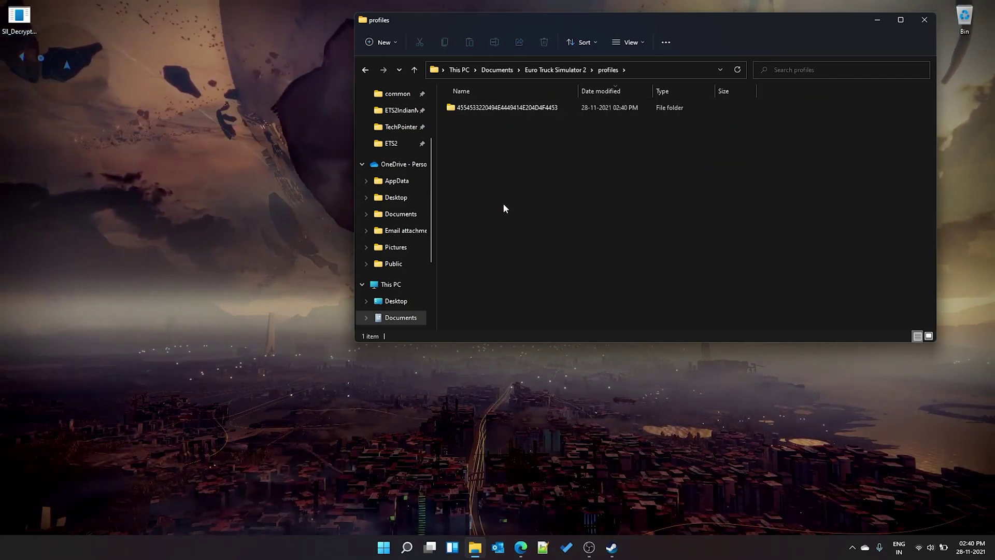
left_click(492, 109)
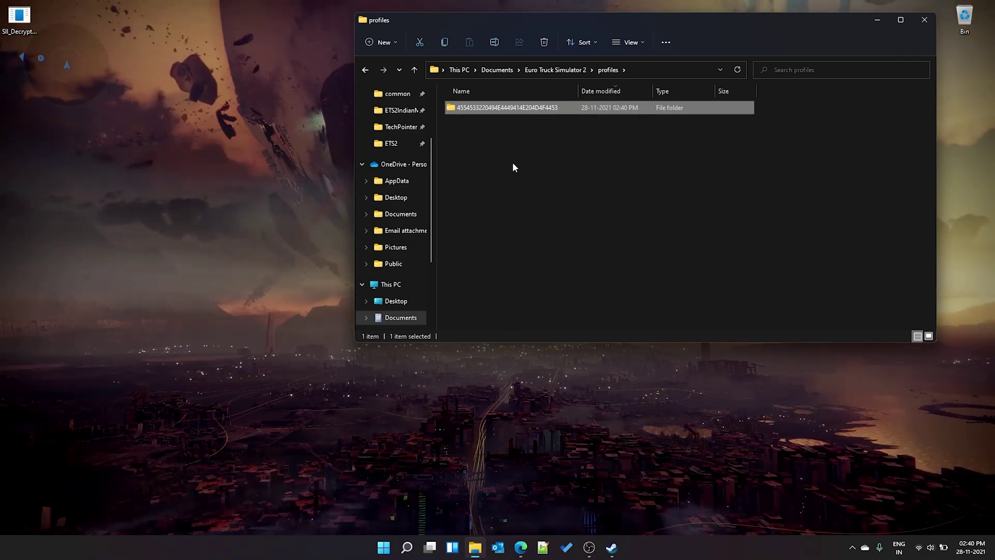
left_click(468, 109)
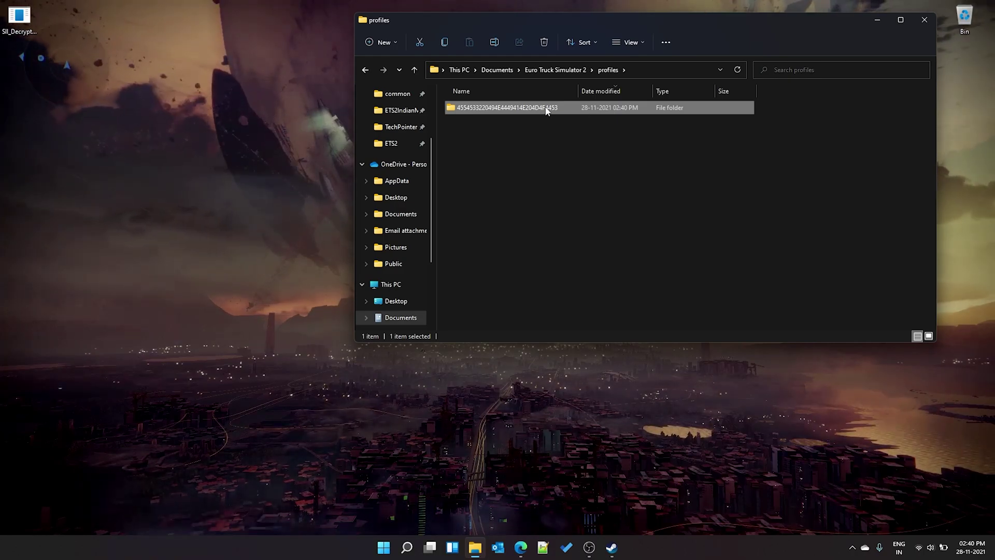
double_click(547, 110)
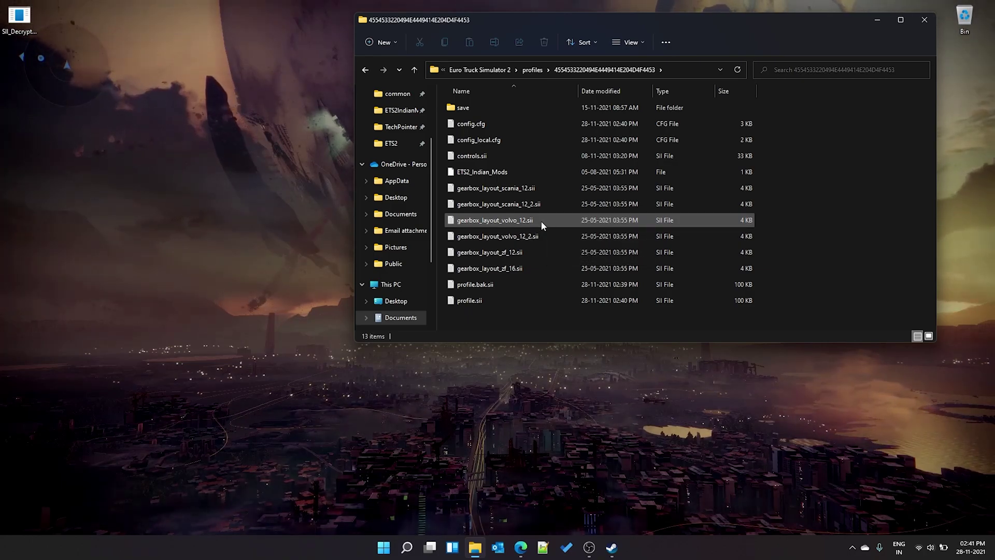
Step: Check that profile.sii is unreadable, then decrypt it by dropping it onto SII_Decrypt.exe
left_click(495, 306)
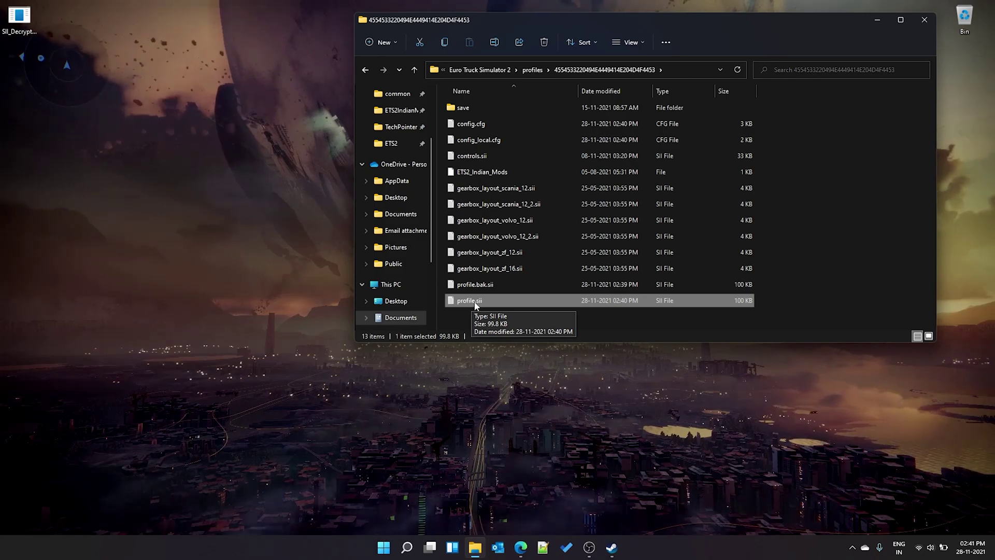
double_click(476, 304)
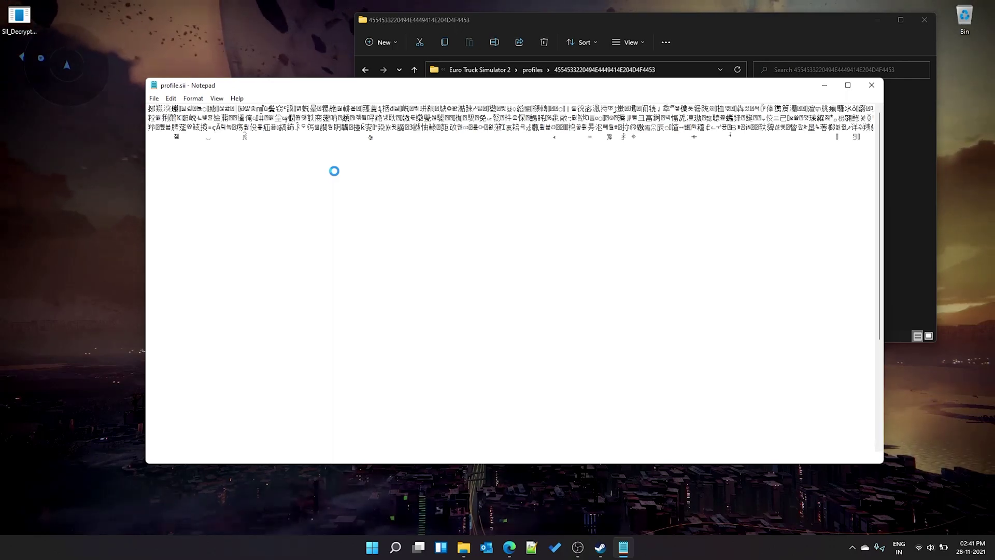
left_click(871, 85)
left_click_drag(488, 300, 20, 25)
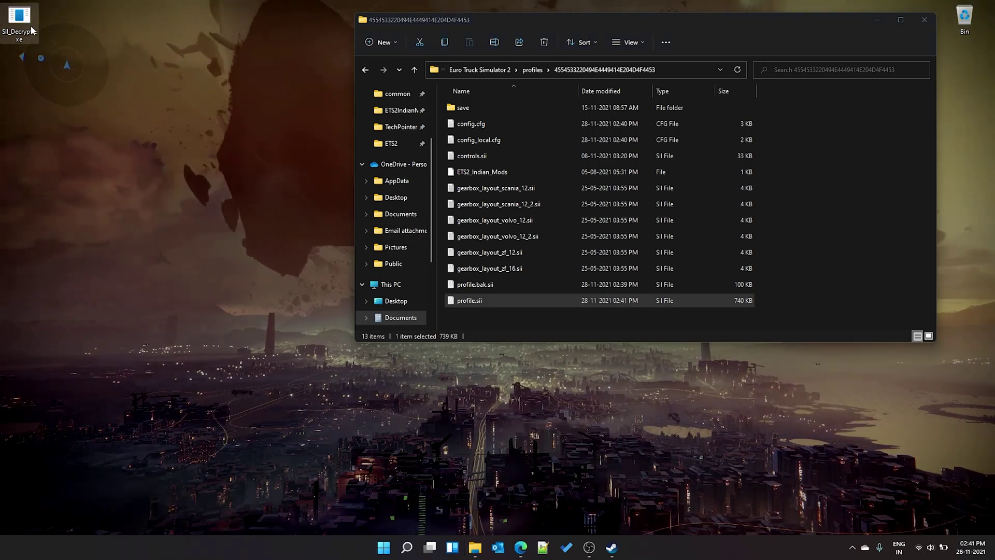
left_click_drag(473, 306, 19, 20)
Step: In the decrypted profile.sii, replace profile_name ETS2 INDIAN MODS with NEW PROFILE
double_click(466, 305)
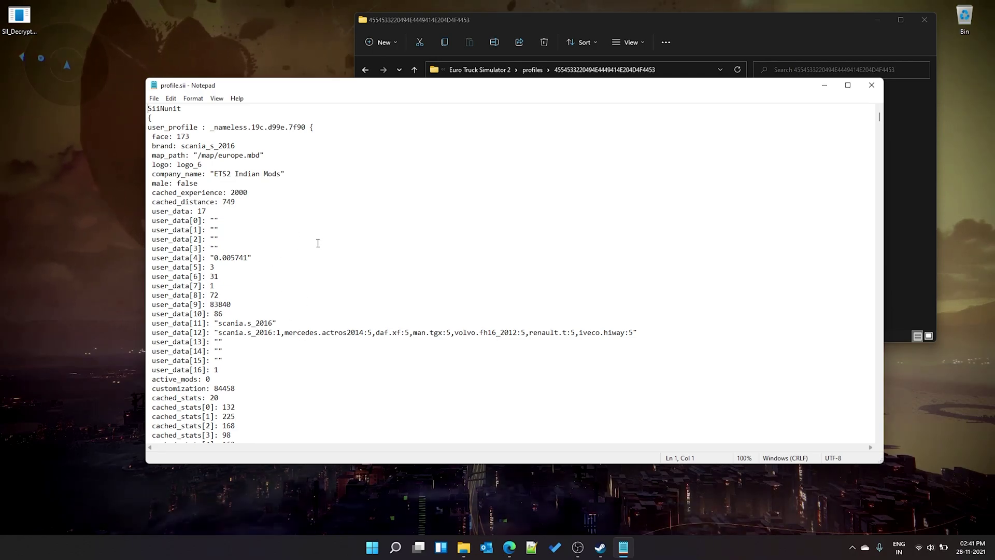
left_click_drag(879, 118, 881, 435)
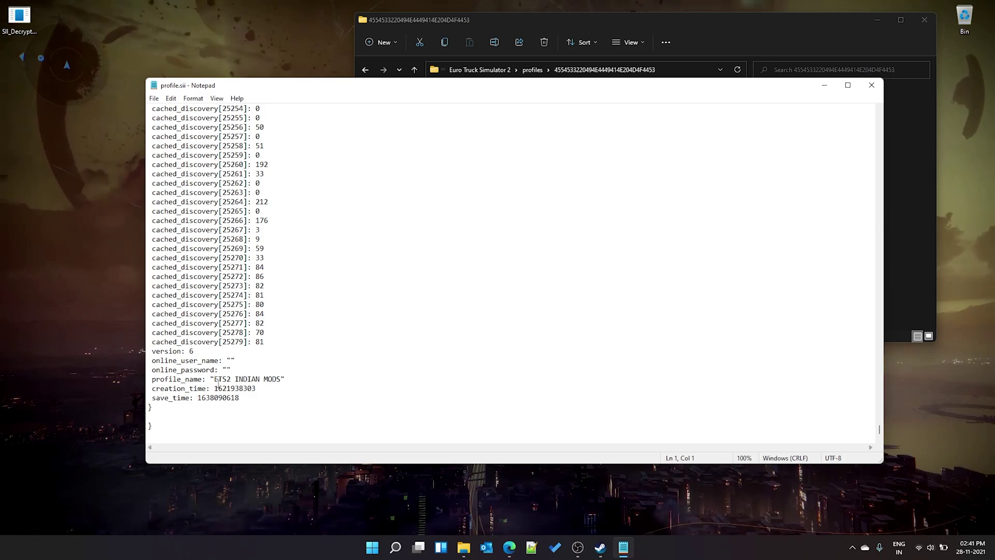
left_click_drag(214, 379, 280, 379)
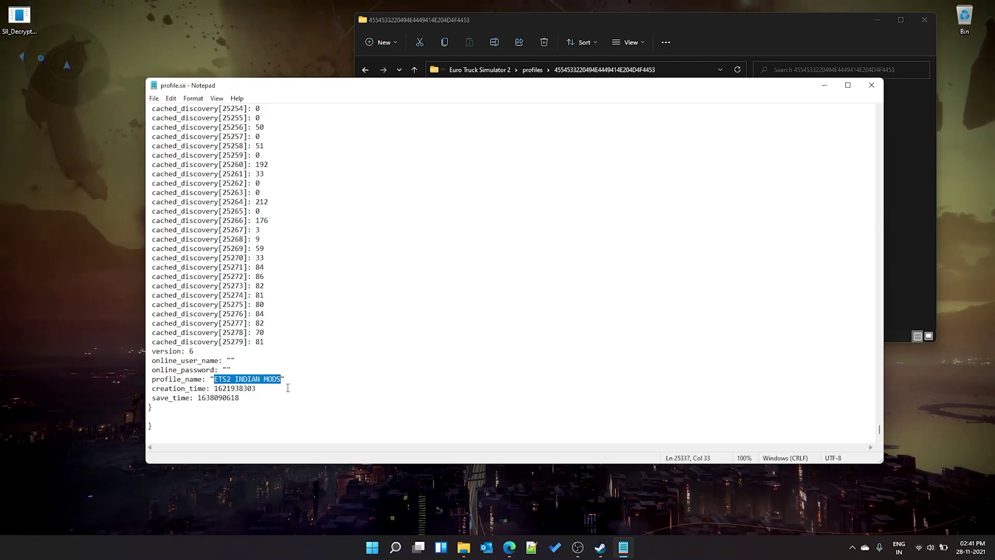
key("BackSpace")
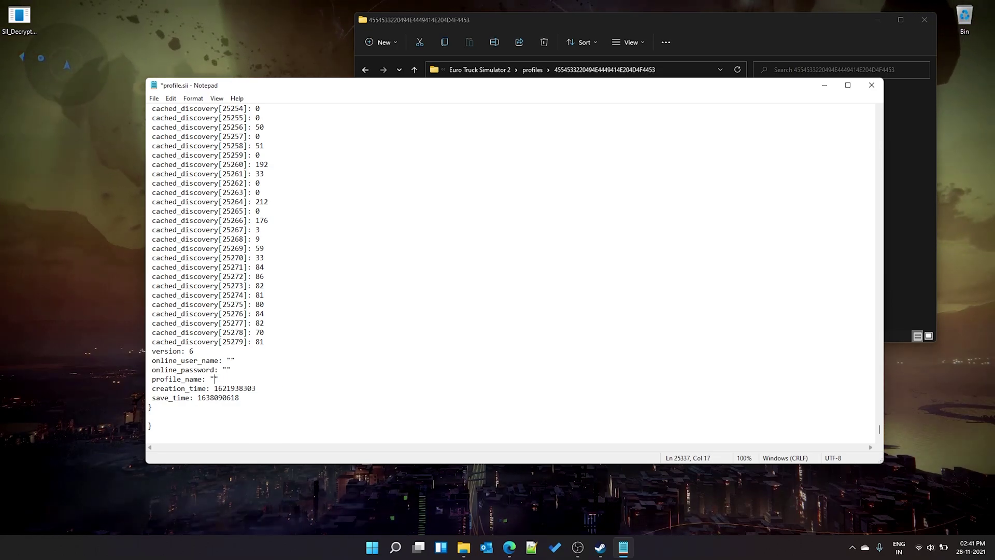
type("NEW PROFILE")
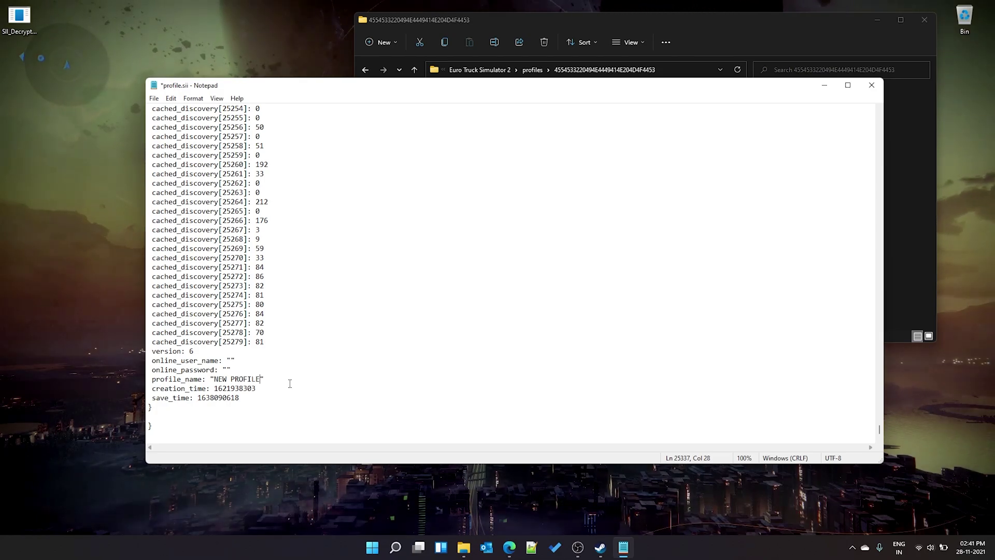
Step: Copy the new name NEW PROFILE to the clipboard
left_click_drag(214, 379, 259, 379)
right_click(259, 379)
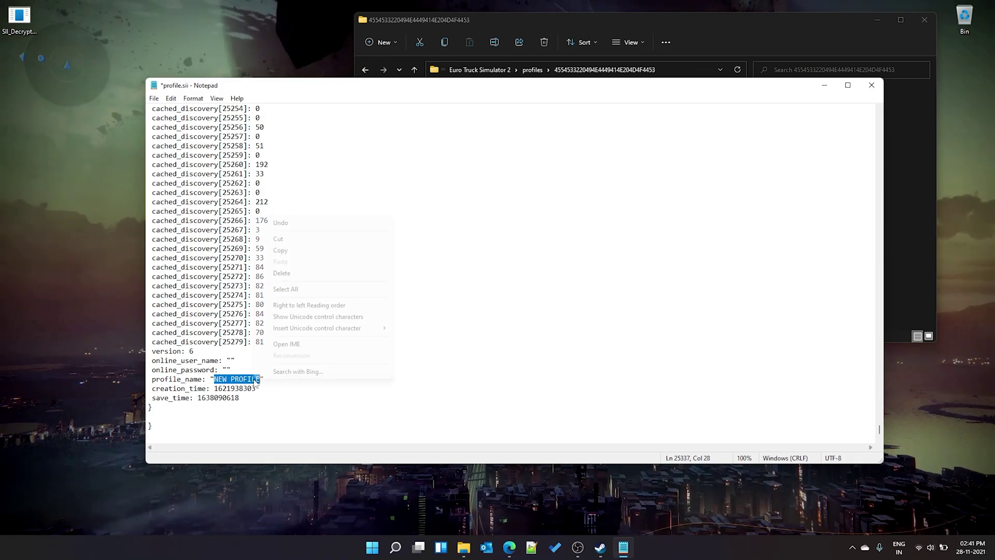
left_click(301, 251)
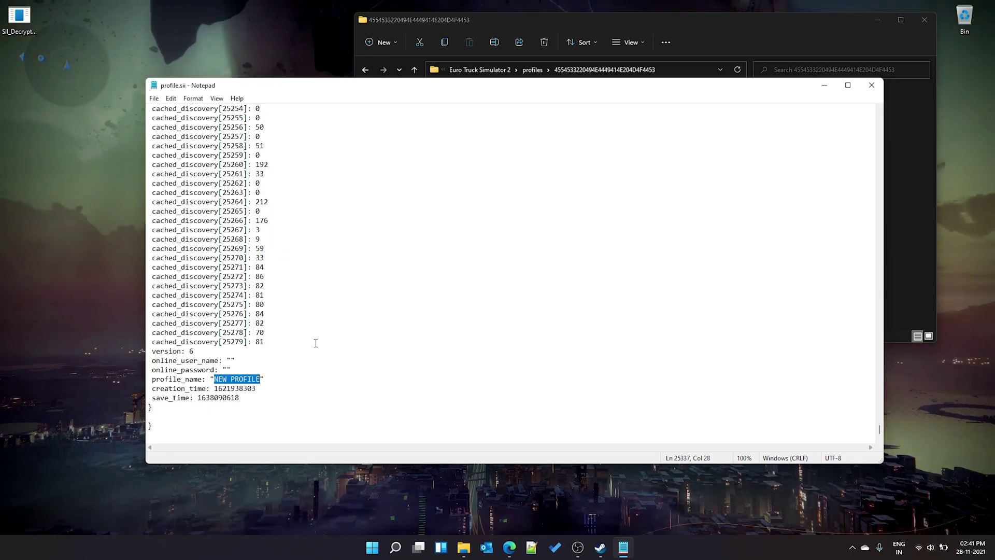
Step: Save profile.sii and paste NEW PROFILE into Code Beautify's String to Hex converter
key("ctrl+s")
key("alt+Tab")
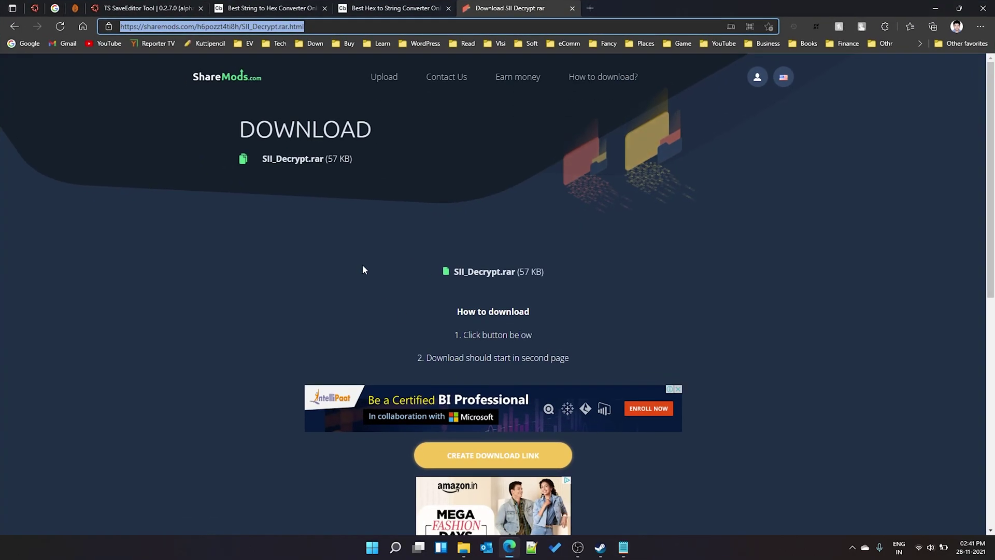
left_click(270, 7)
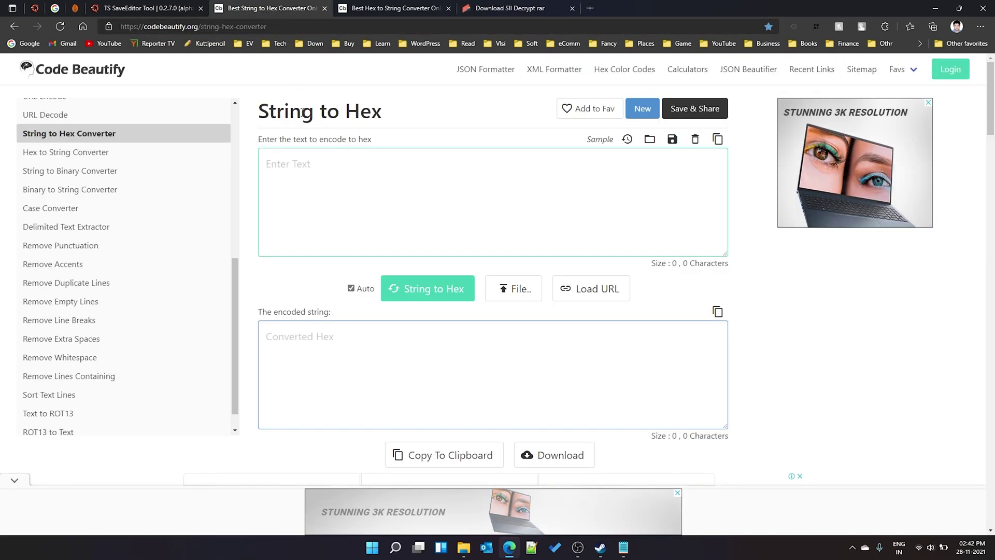
left_click(217, 27)
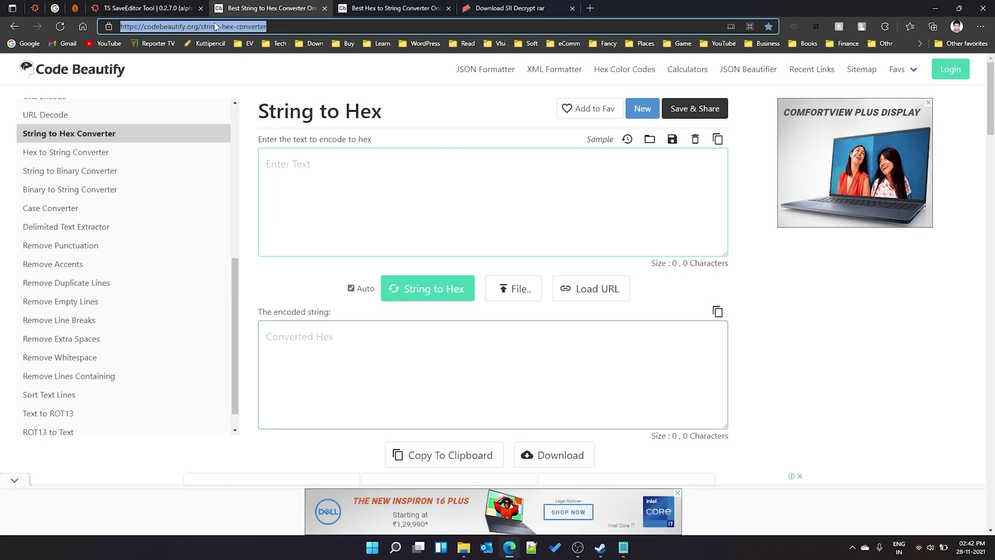
left_click(306, 189)
key("ctrl+v")
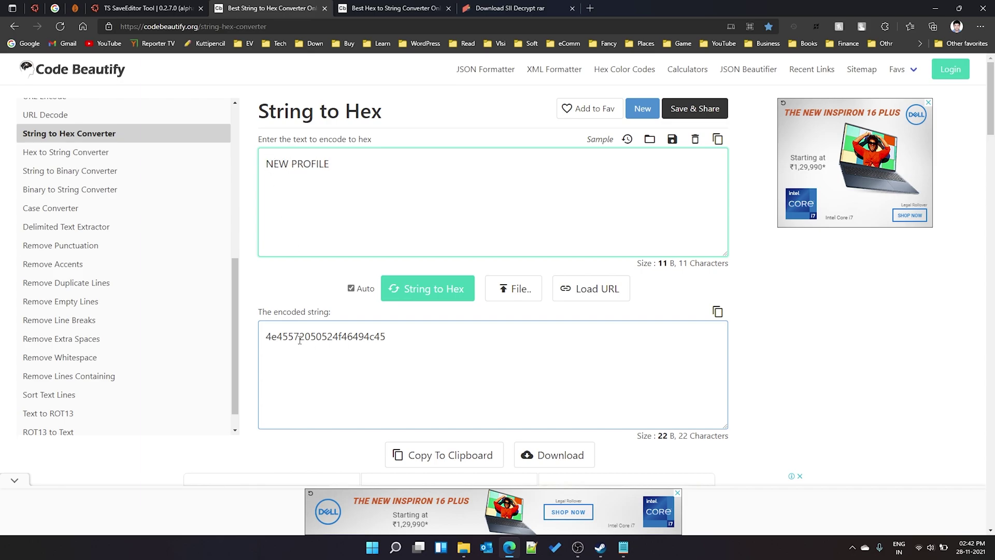
left_click_drag(298, 338, 361, 335)
left_click_drag(336, 158, 282, 165)
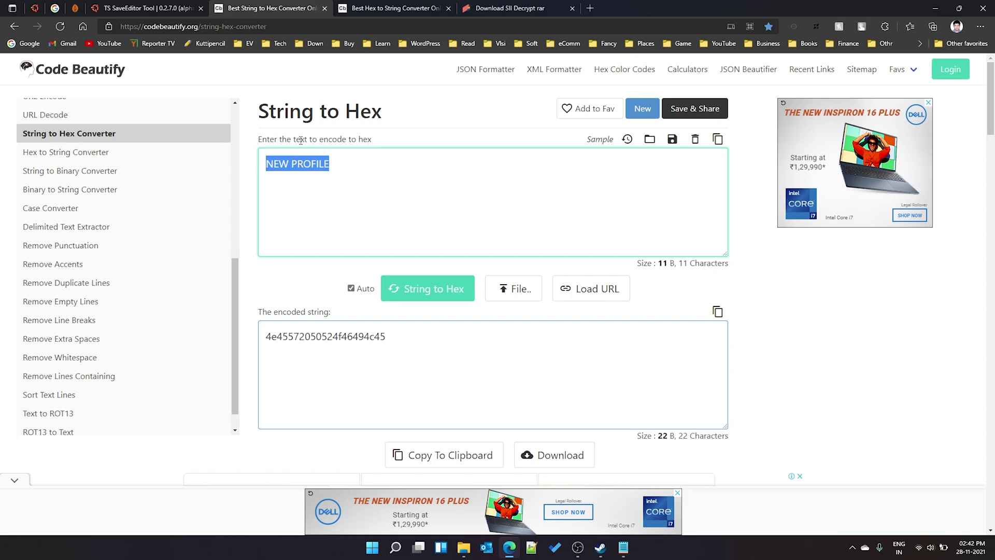
left_click(389, 8)
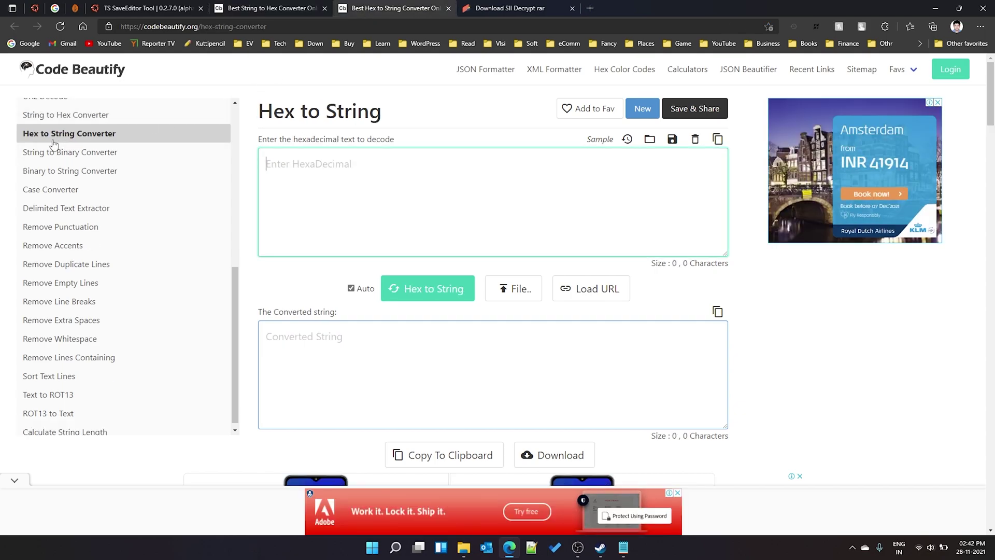
left_click(933, 7)
Step: Save the edited profile.sii and close Notepad
left_click(303, 342)
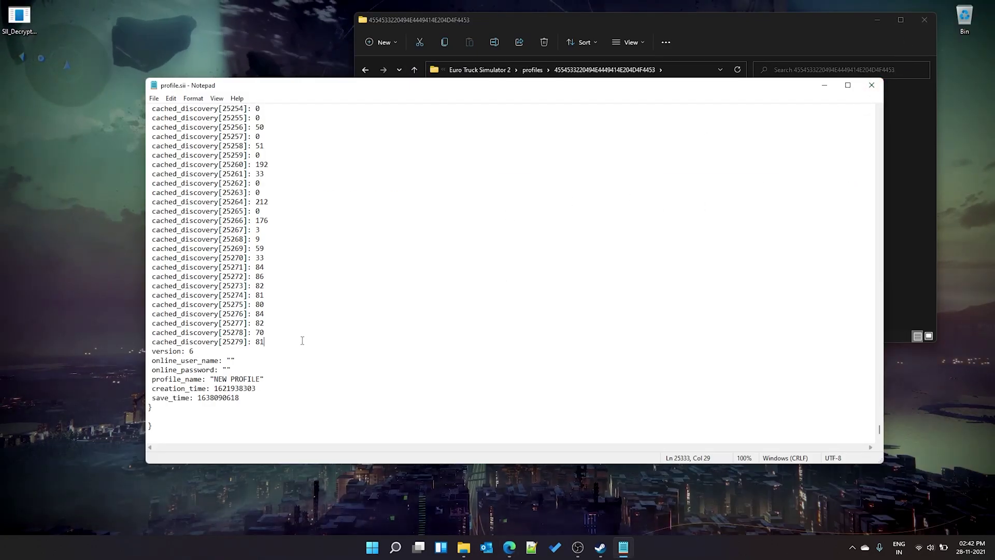
left_click(154, 97)
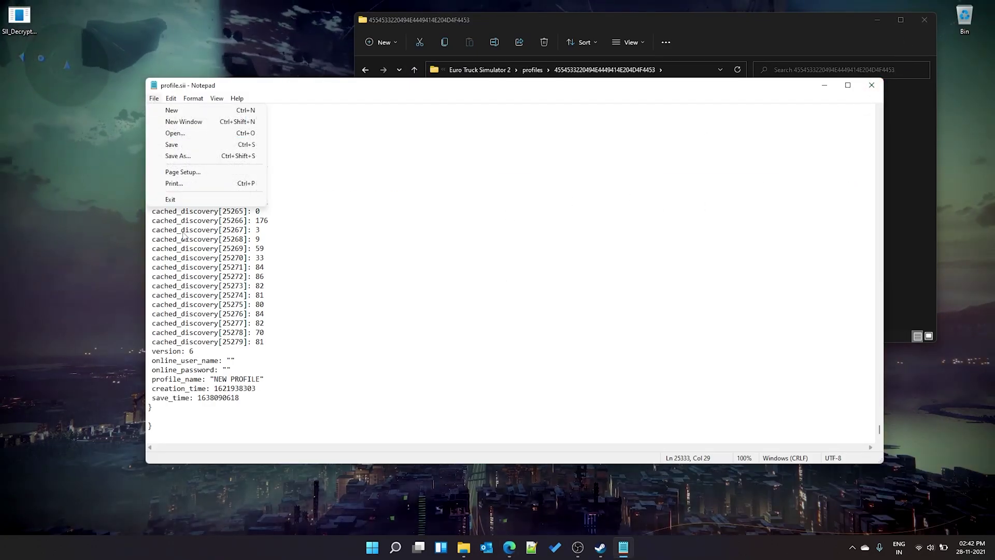
left_click(189, 145)
left_click(871, 85)
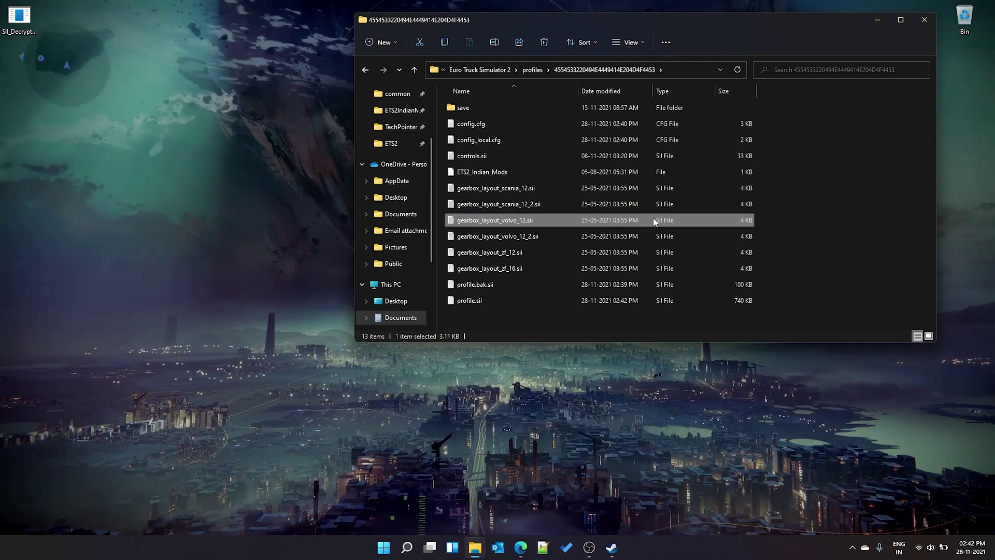
Step: Return to the profiles folder, select the profile folder and bring back the hex converter page
key("alt+Up")
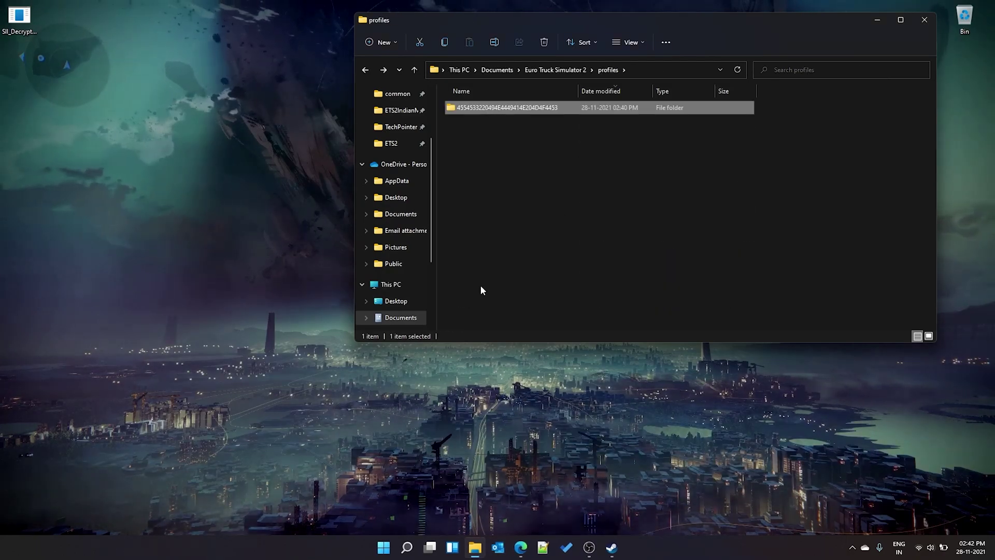
left_click(480, 109)
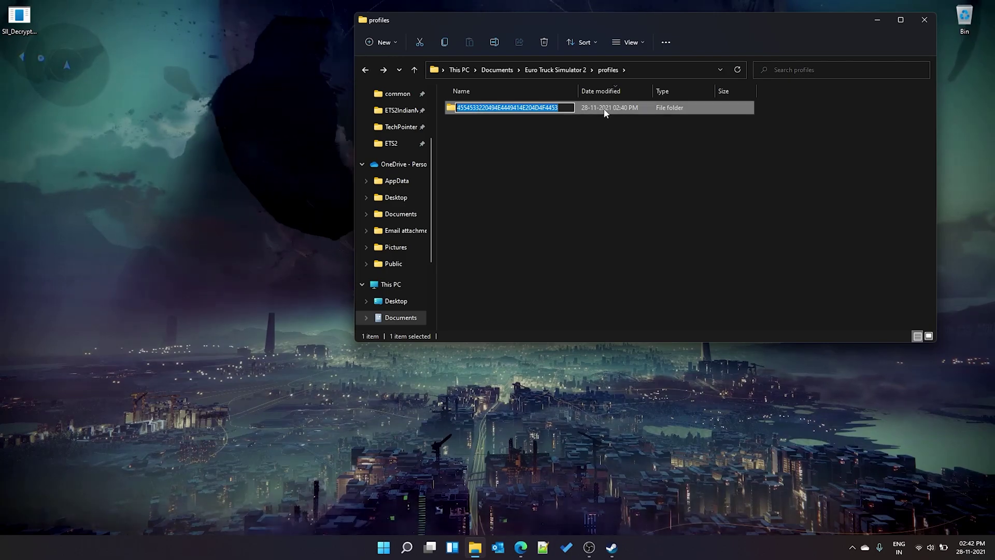
left_click(519, 553)
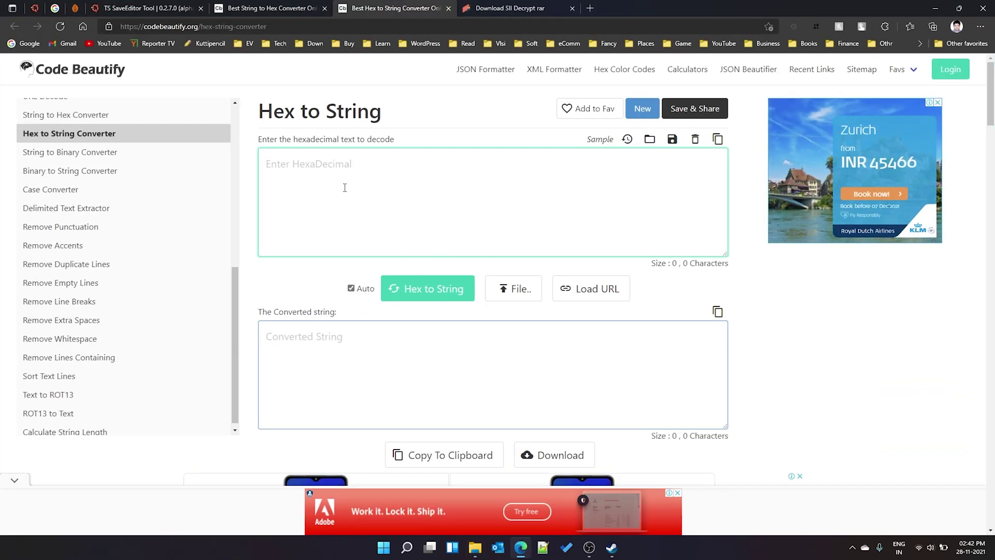
key("ctrl+v")
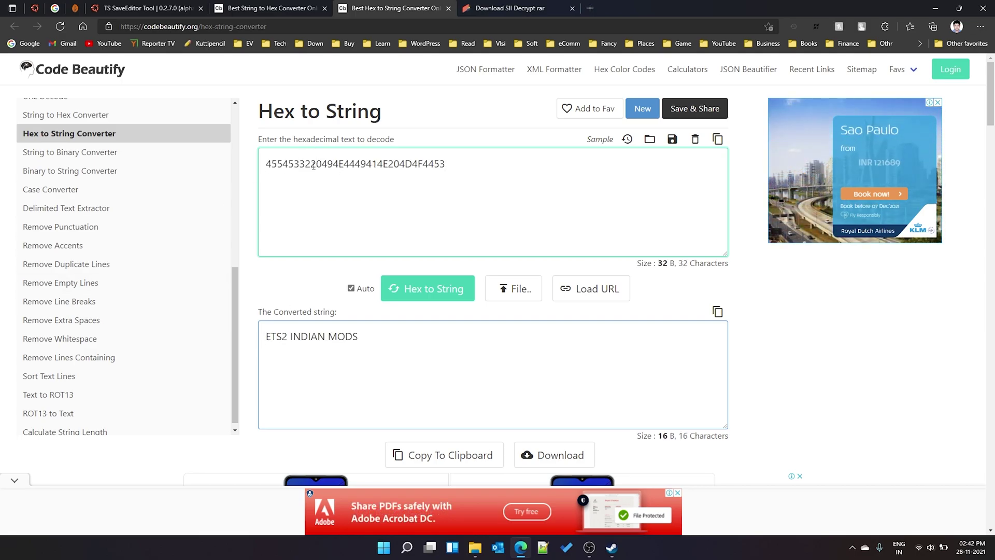
left_click_drag(267, 336, 356, 336)
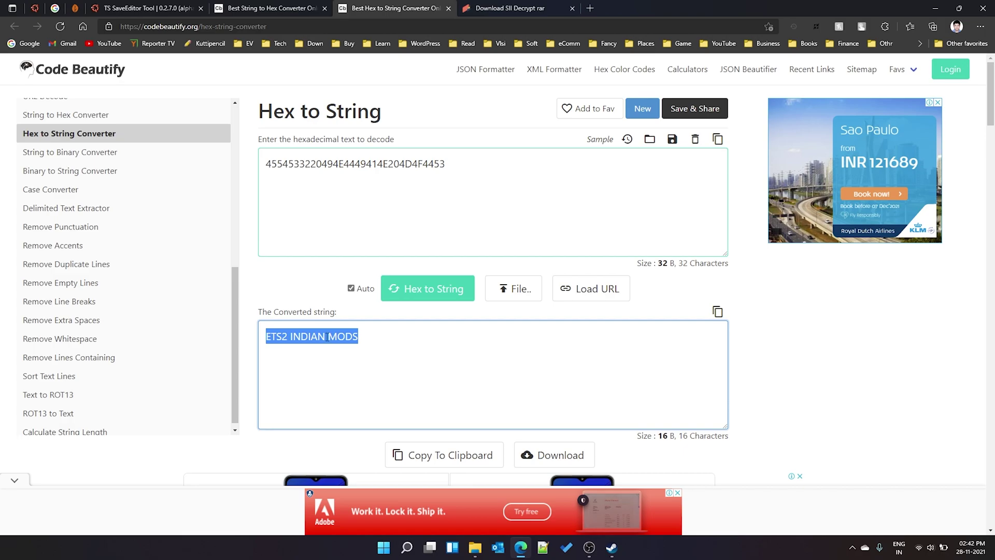
left_click(311, 7)
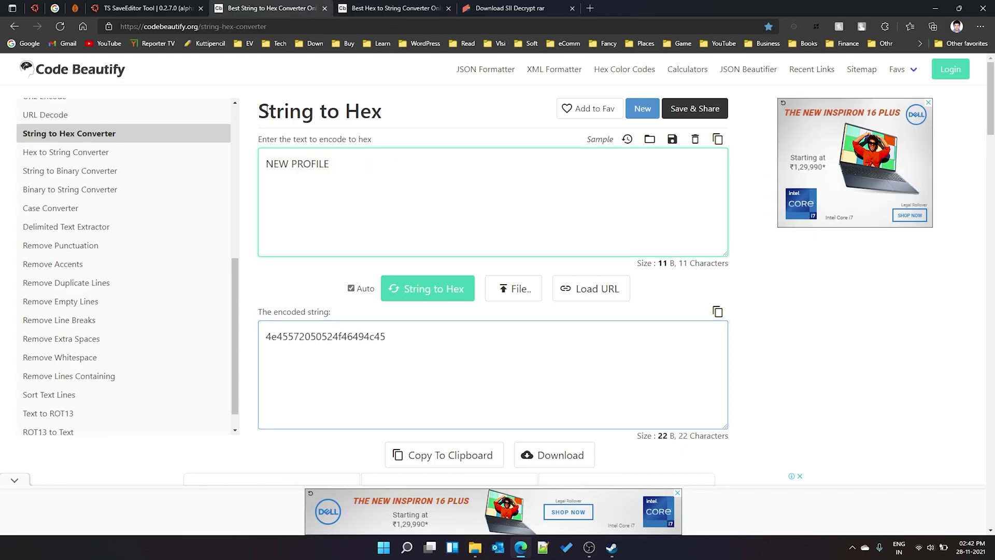
left_click_drag(411, 333, 246, 337)
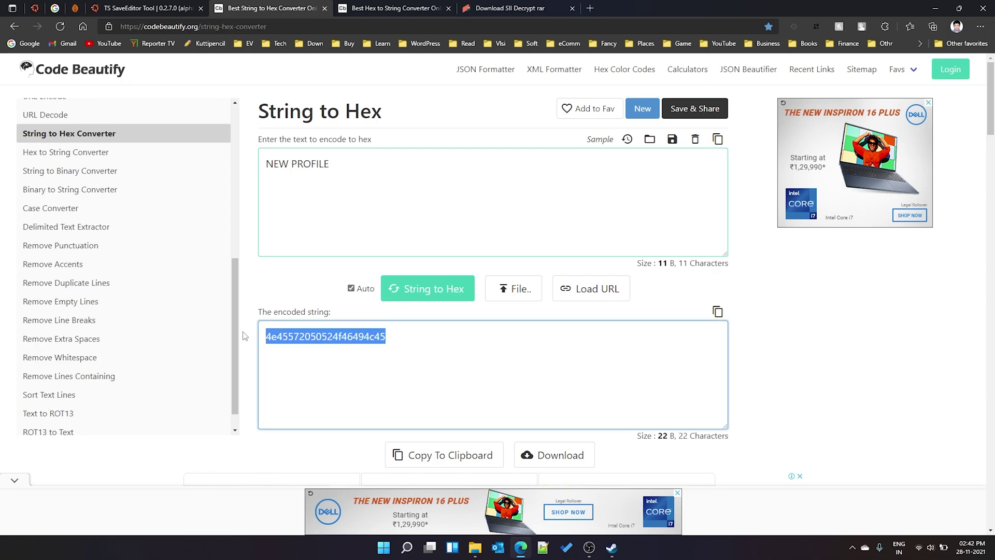
right_click(293, 336)
left_click(324, 245)
left_click(475, 547)
left_click(477, 110)
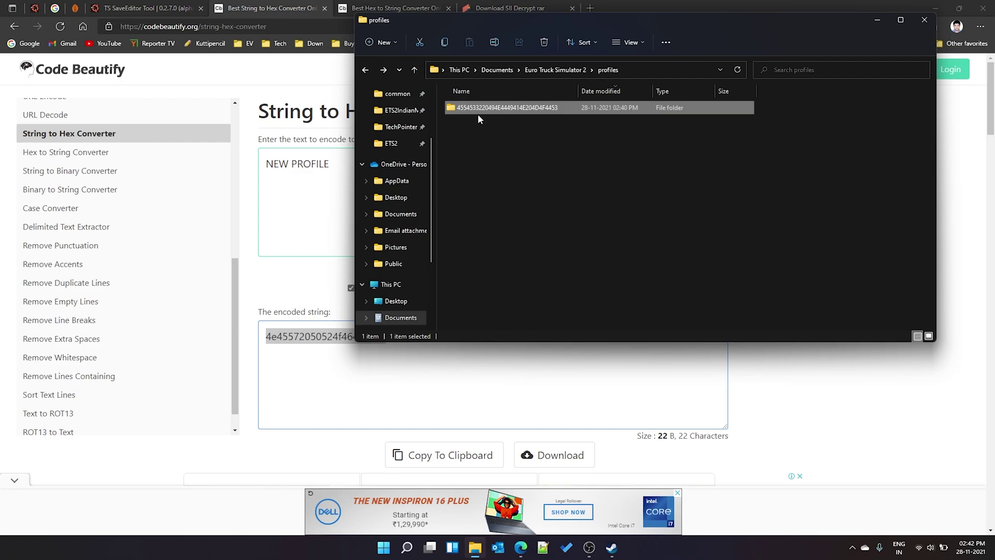
key("ctrl+v")
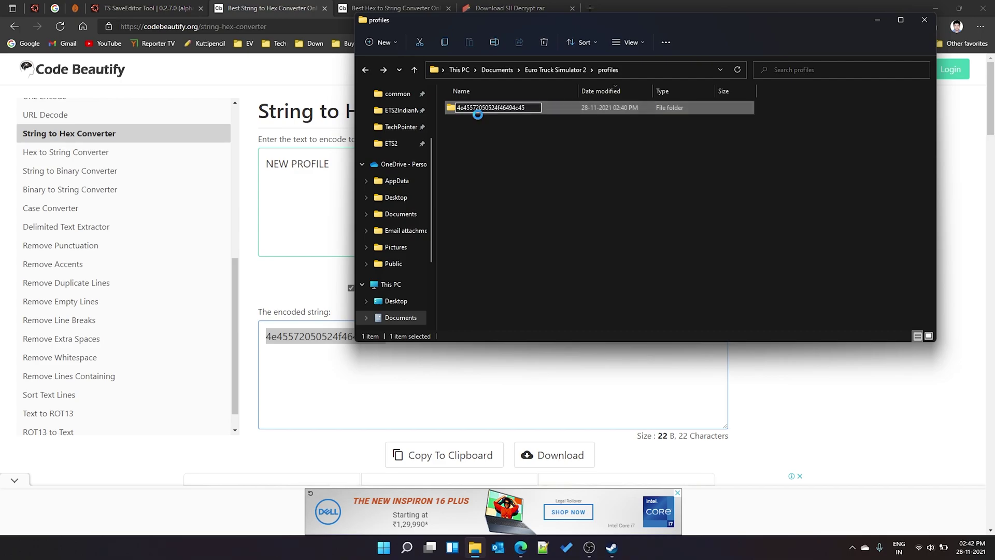
key("Return")
Step: Open the renamed folder twice to confirm profile.sii is inside, returning to profiles each time
double_click(493, 108)
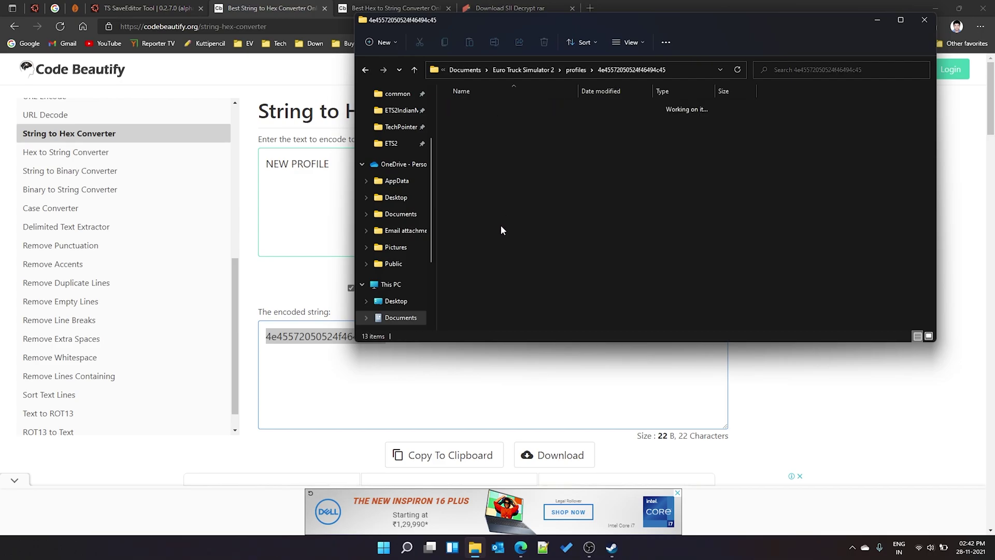
left_click(476, 301)
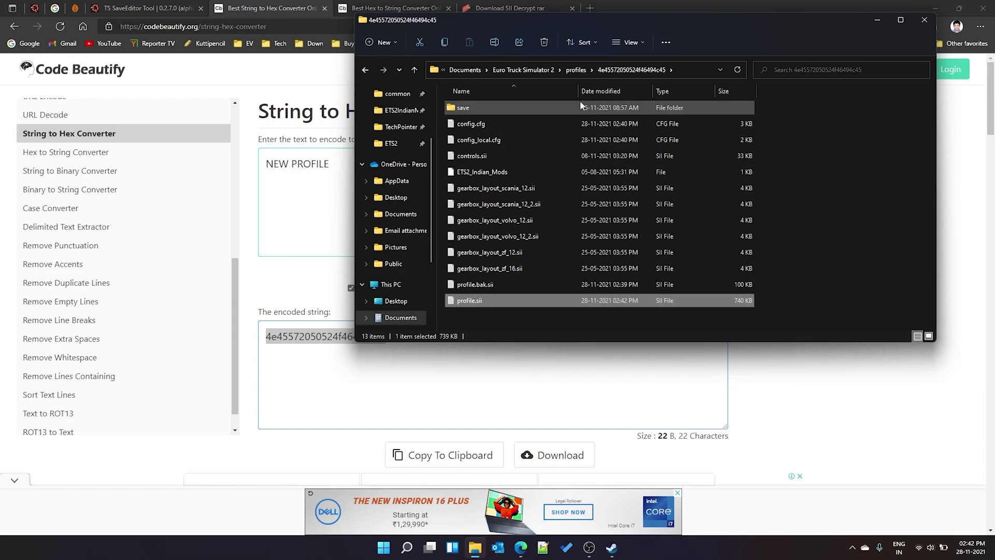
left_click(576, 70)
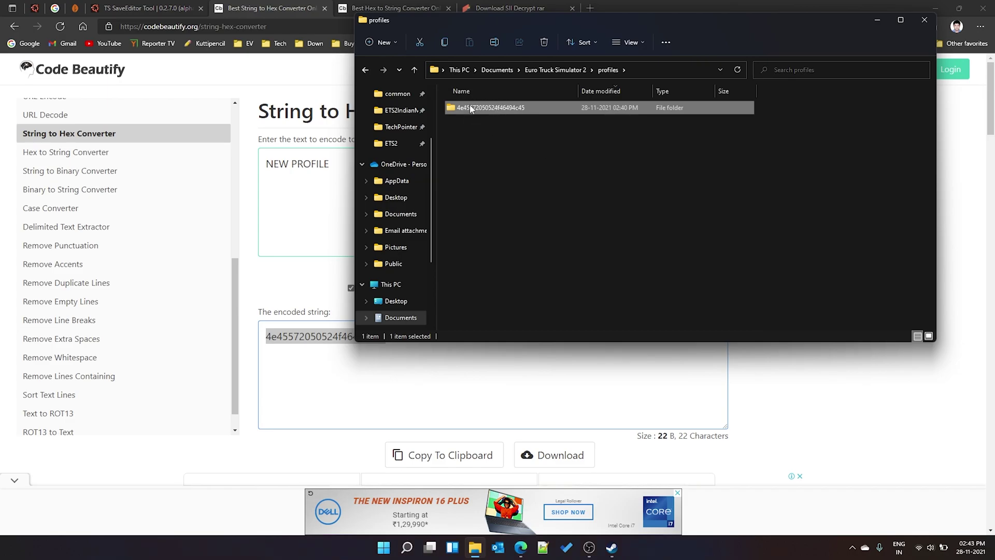
double_click(500, 109)
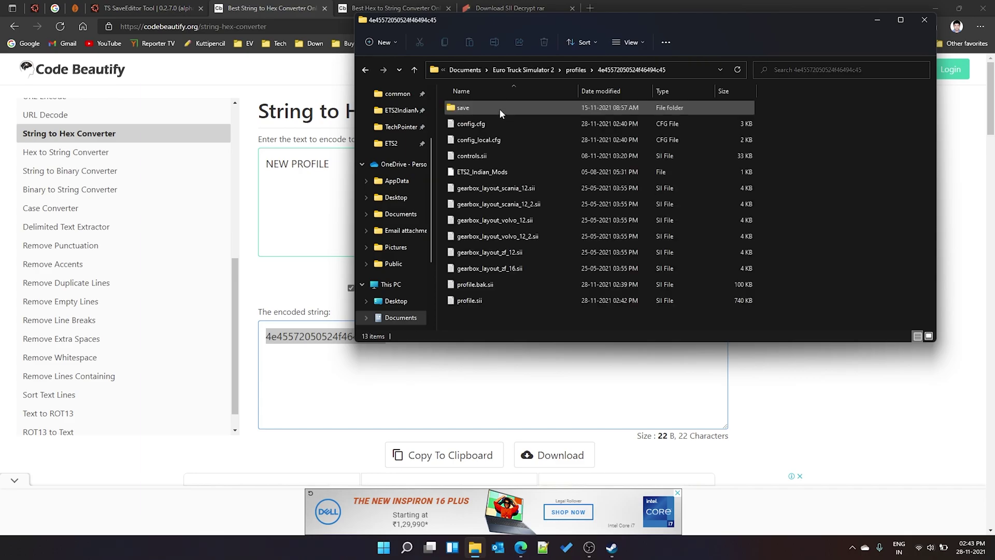
left_click(478, 302)
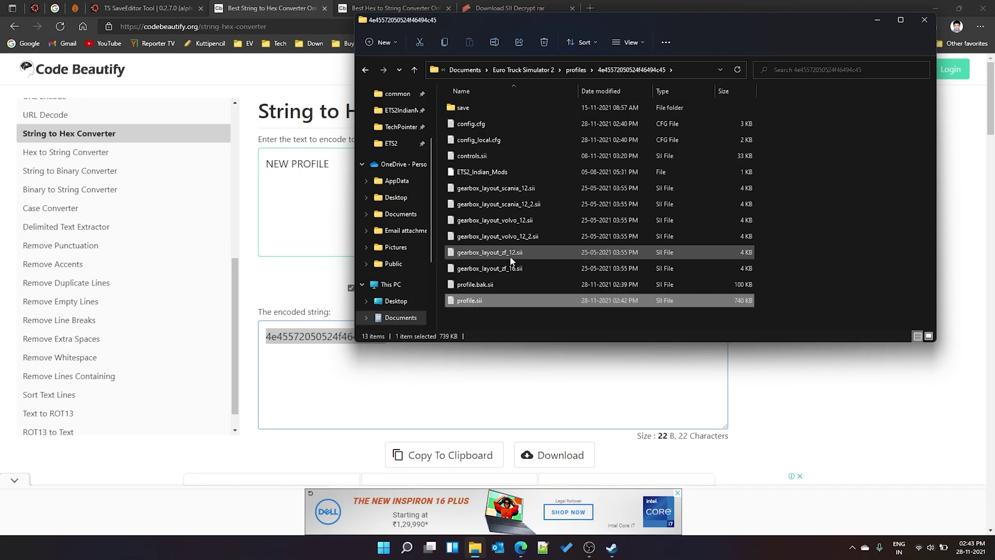
left_click(576, 70)
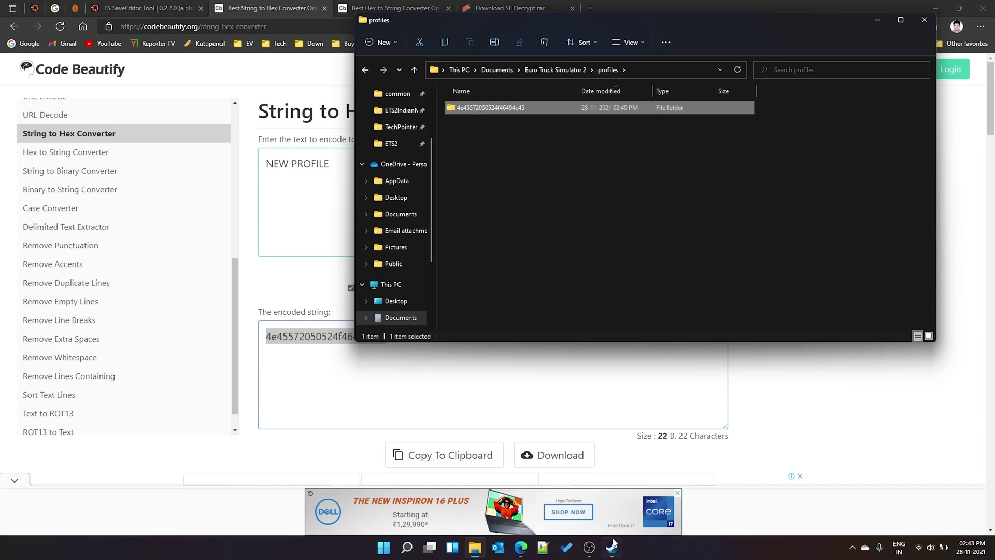
left_click(612, 547)
Step: Launch Euro Truck Simulator 2 and check the profile shows as NEW PROFILE in Edit Profile
left_click(230, 228)
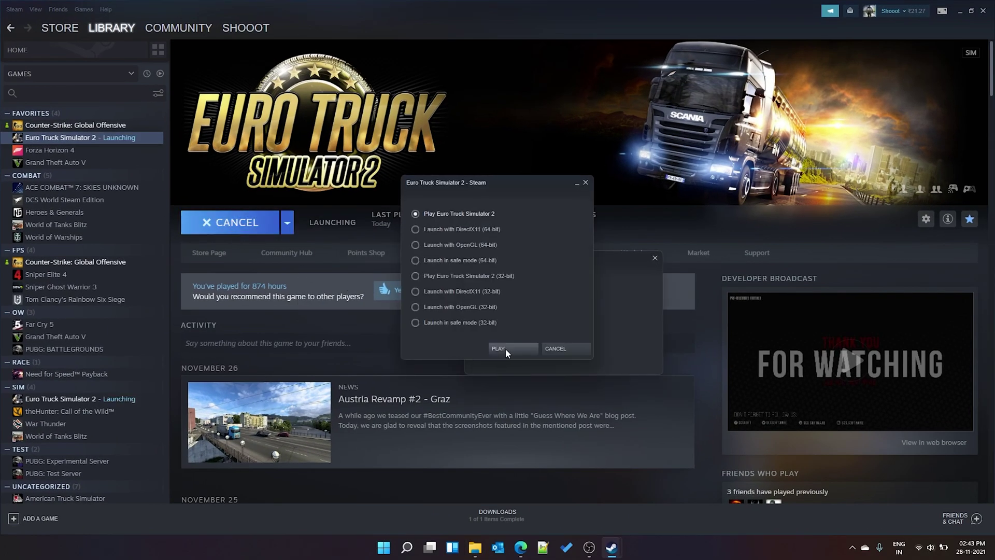
left_click(504, 350)
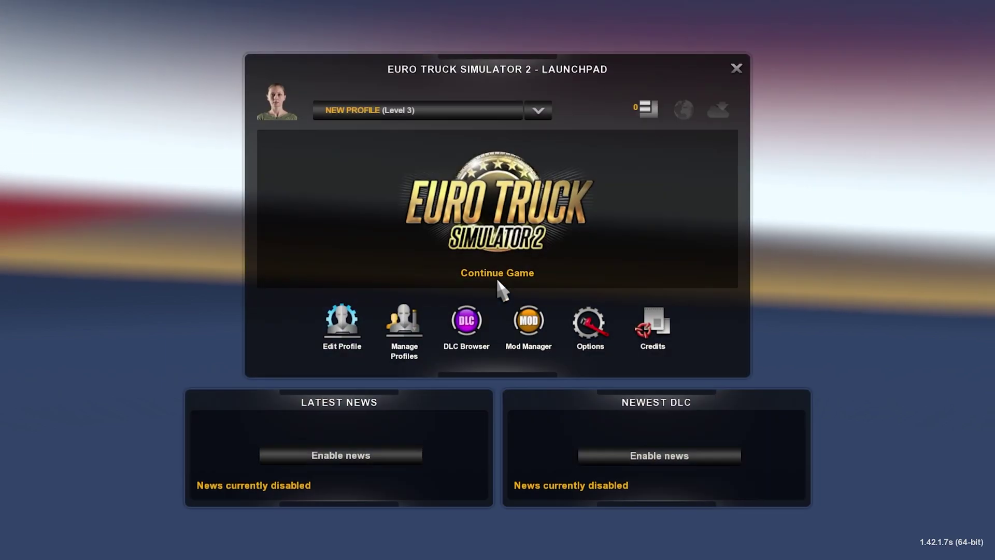
left_click(358, 111)
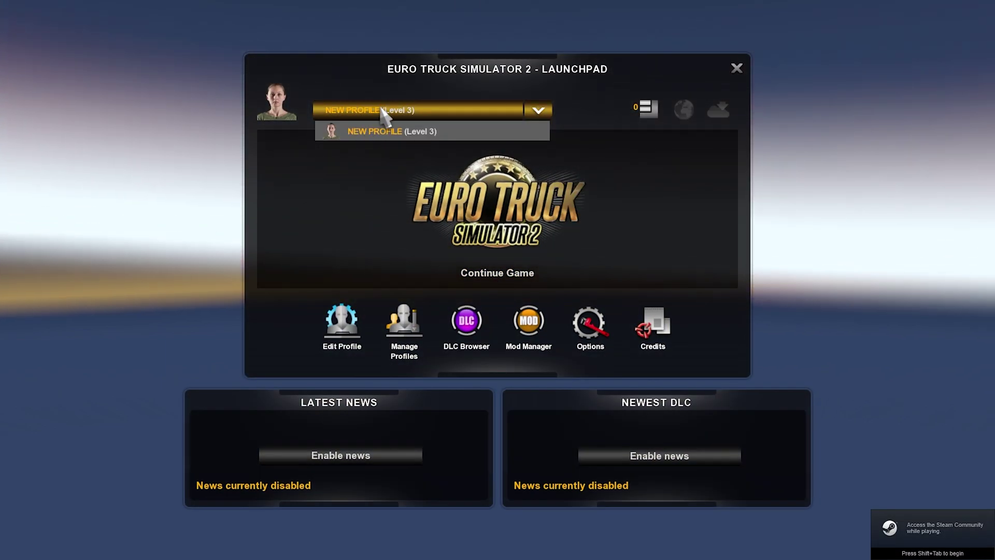
left_click(331, 337)
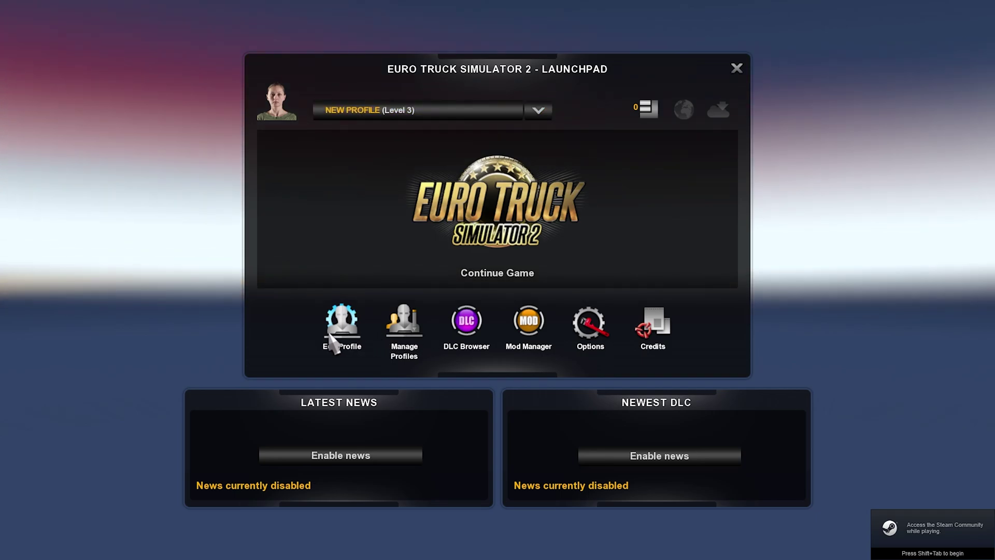
left_click(335, 339)
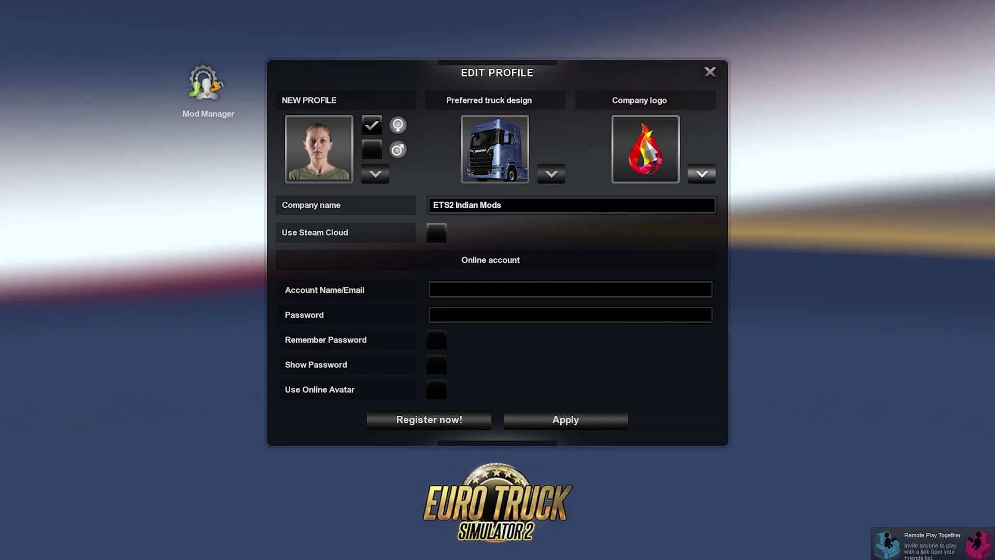
left_click(493, 210)
Step: Close the profile editor and quit the game
key("Escape")
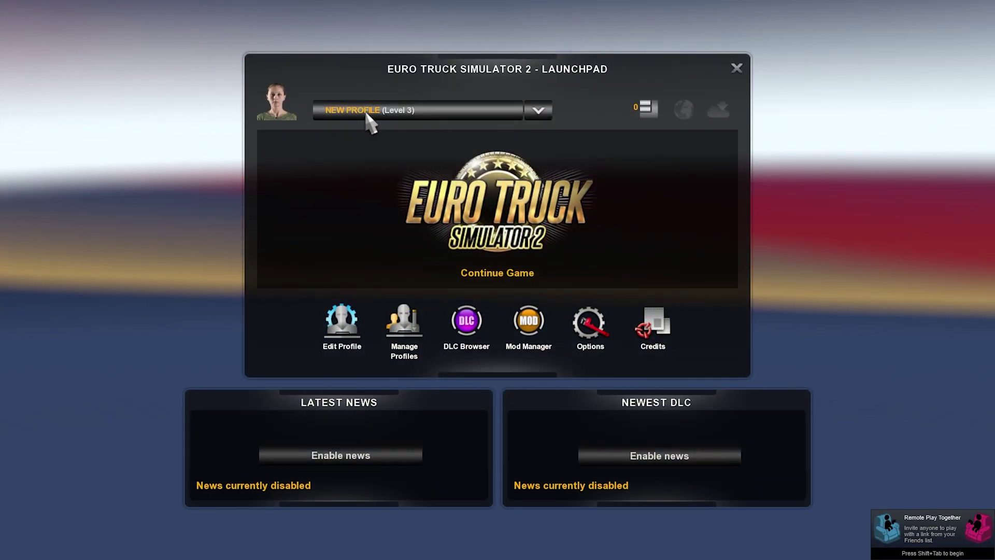
key("Escape")
left_click(458, 363)
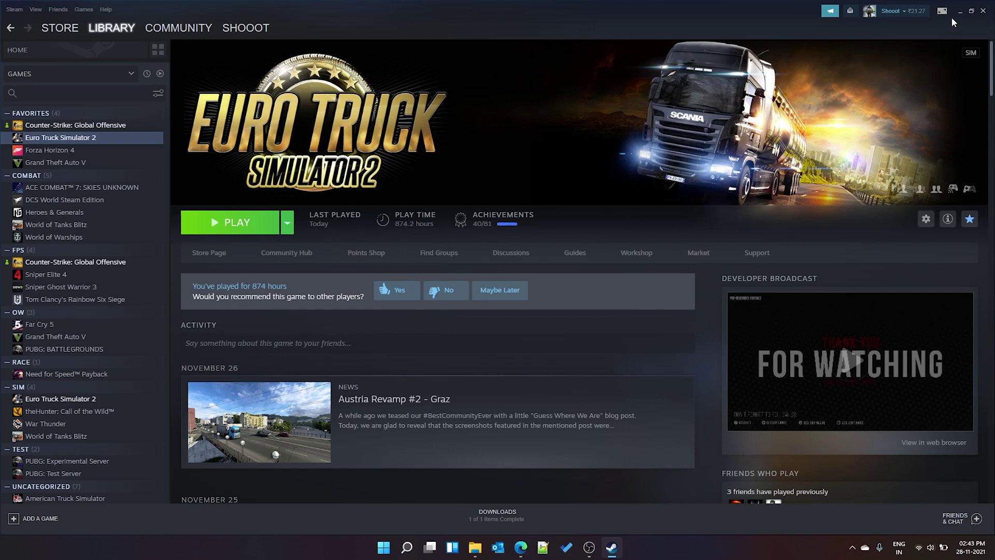
Step: Browse the hex-named profile's save folder and the Euro Truck Simulator 2 folder's config.cfg
left_click(959, 11)
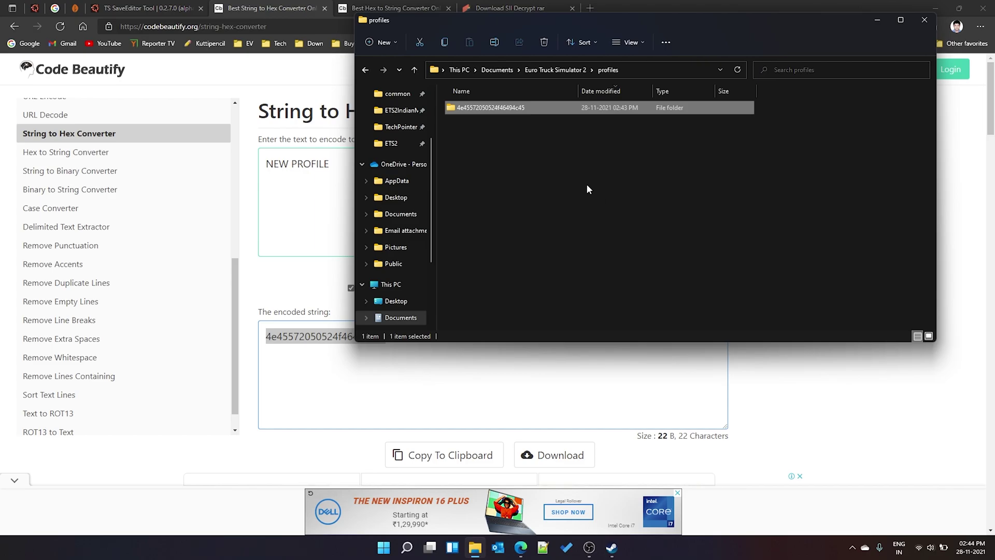
double_click(469, 109)
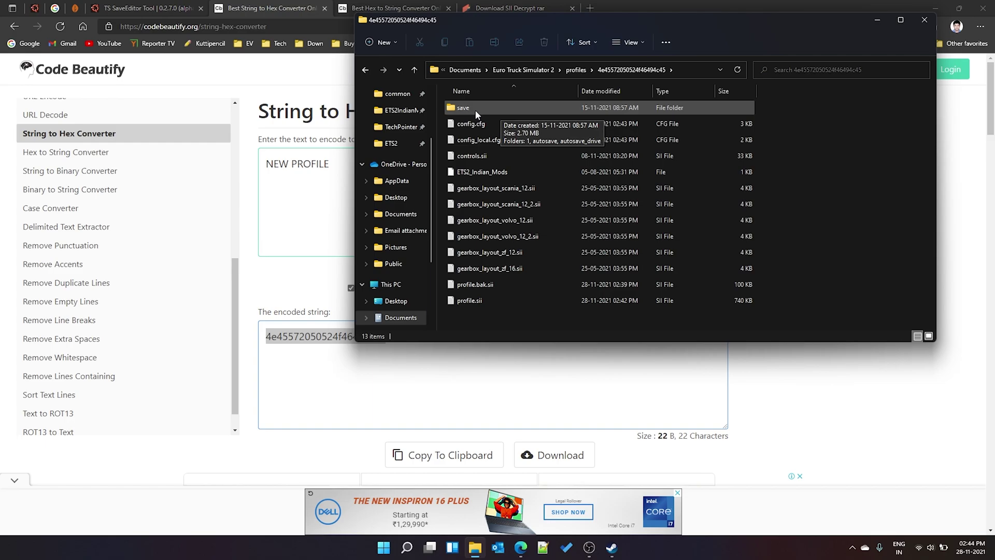
left_click(476, 107)
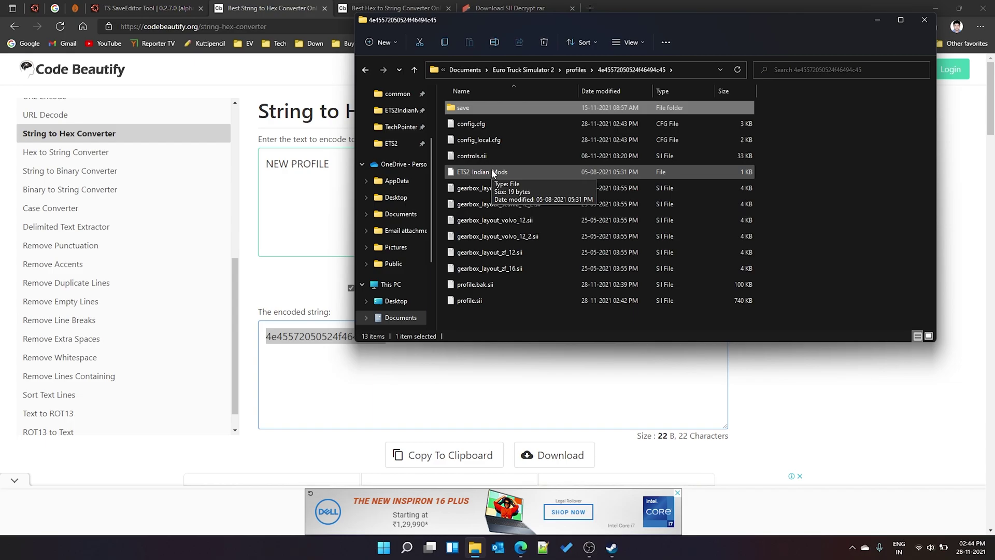
left_click(575, 70)
left_click(555, 70)
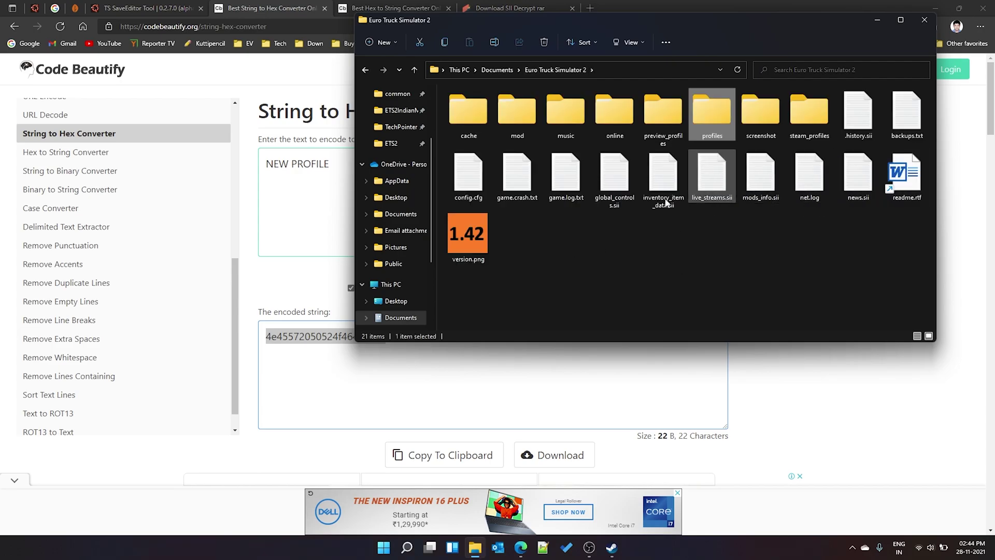
left_click(473, 185)
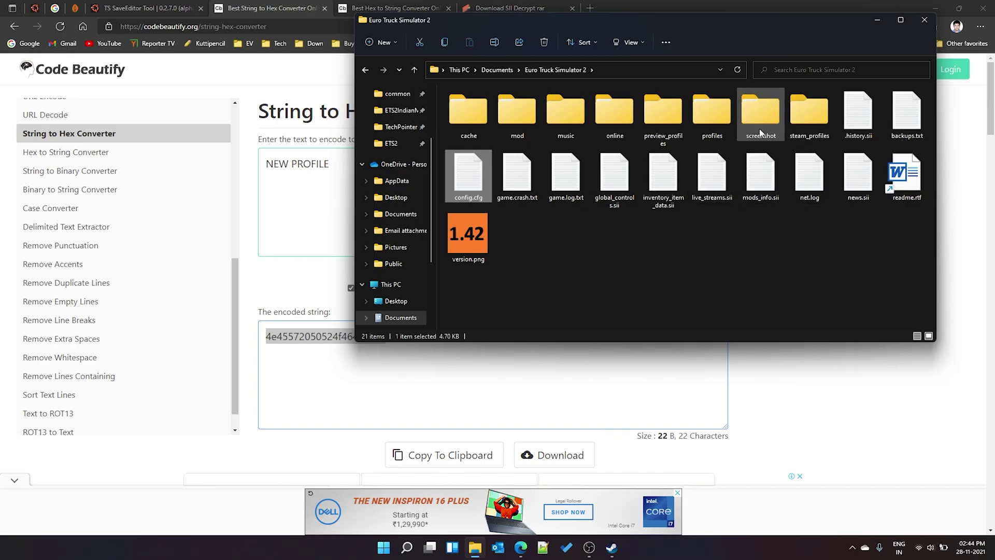
double_click(717, 124)
Step: Navigate into the hex-named profile's save folder and open its autosave folder
double_click(482, 108)
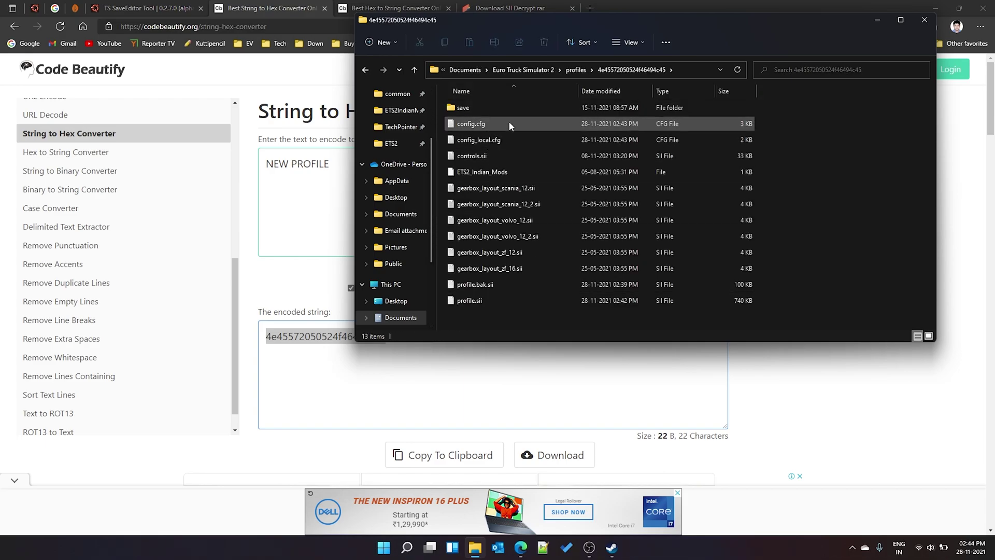
left_click(463, 111)
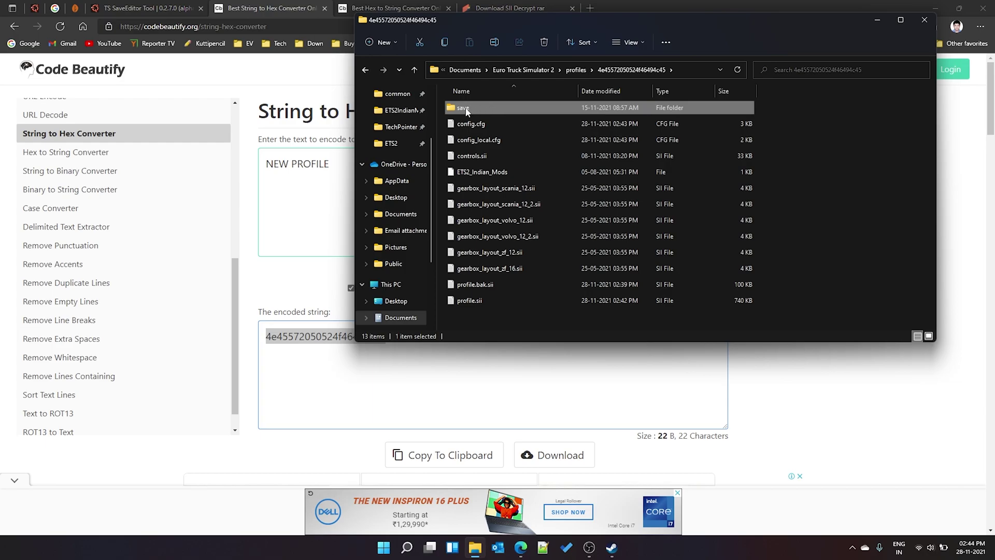
double_click(467, 110)
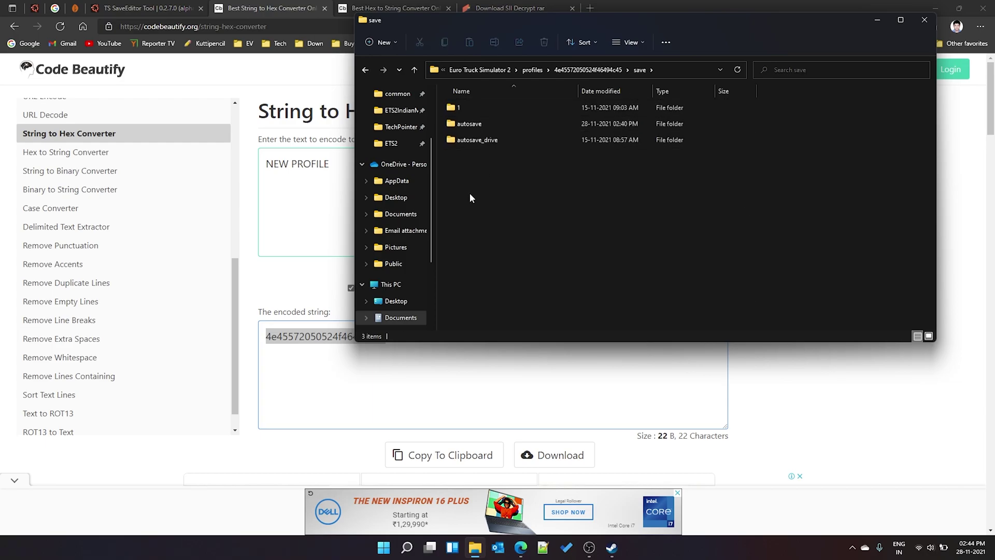
left_click(470, 127)
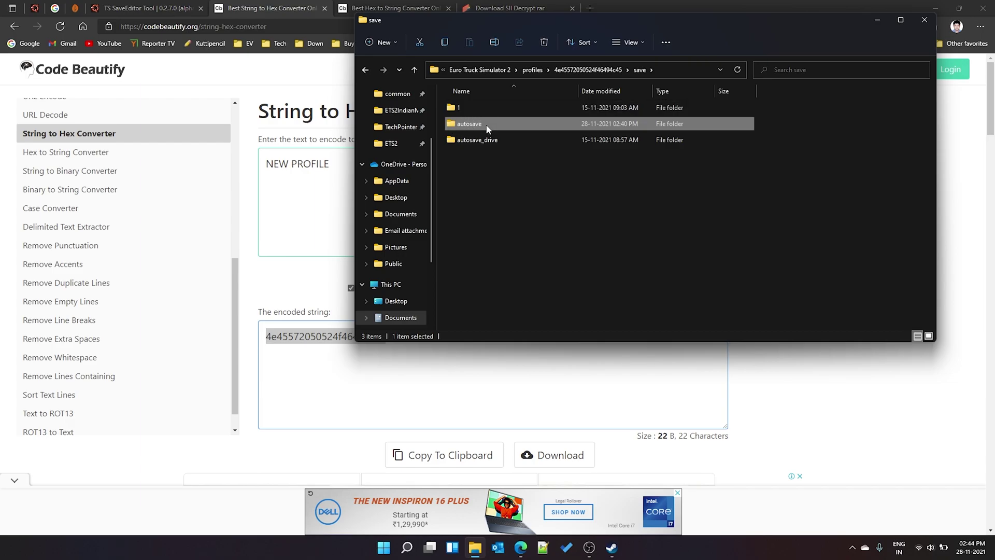
left_click(461, 144)
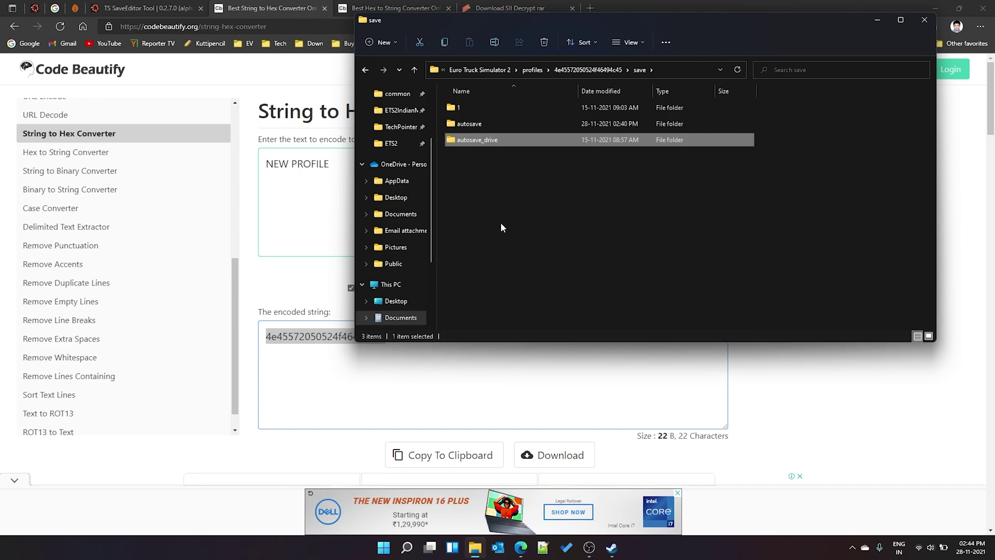
left_click(458, 108)
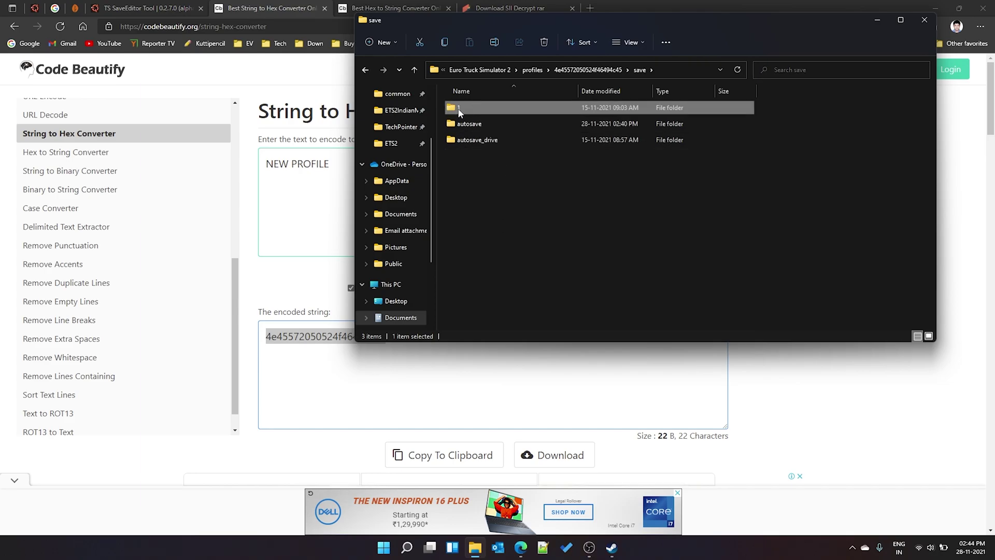
mouse_move(496, 142)
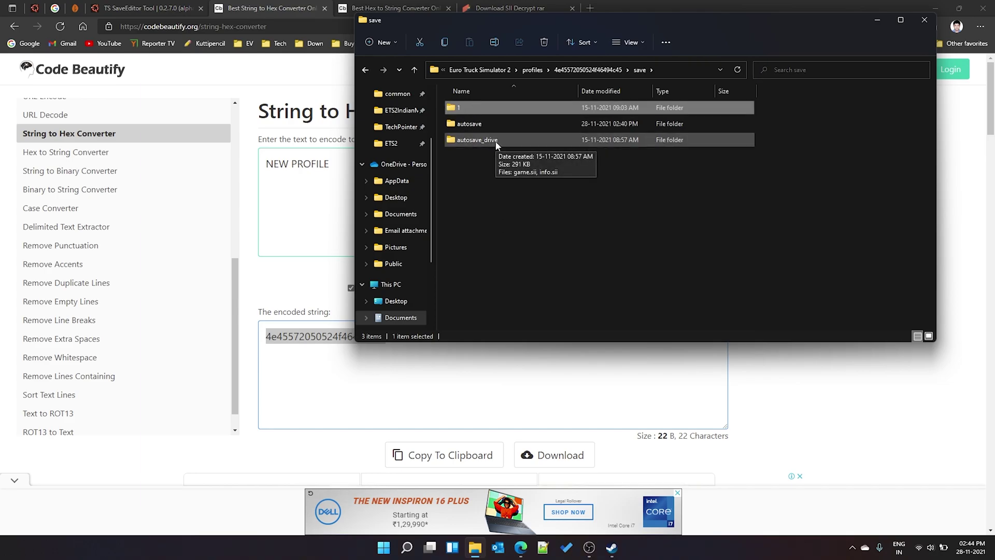
mouse_move(482, 109)
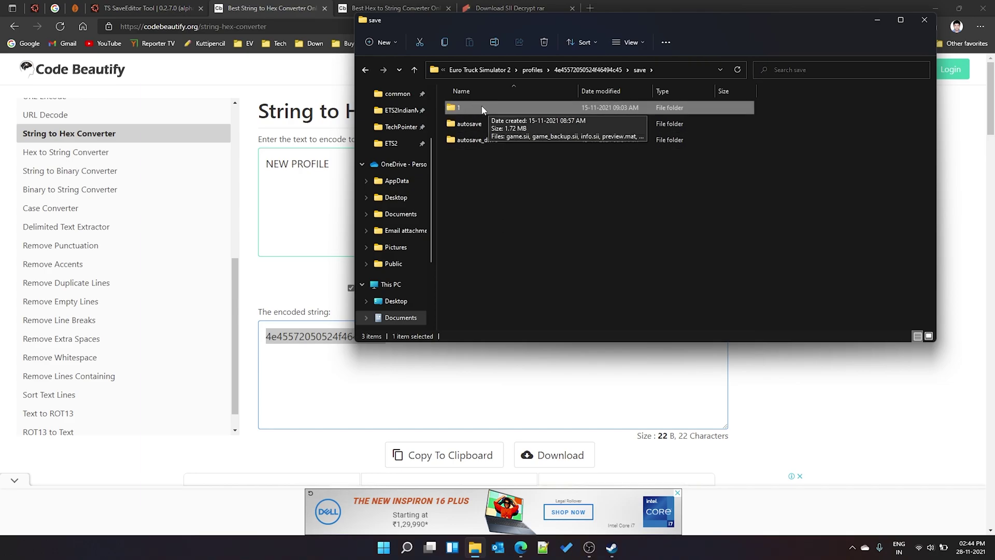
left_click(450, 128)
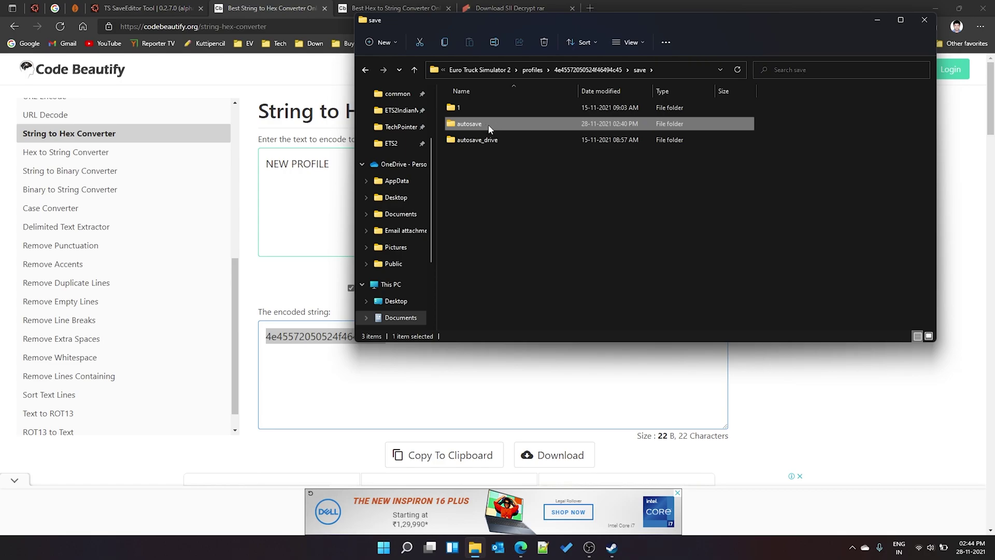
mouse_move(484, 124)
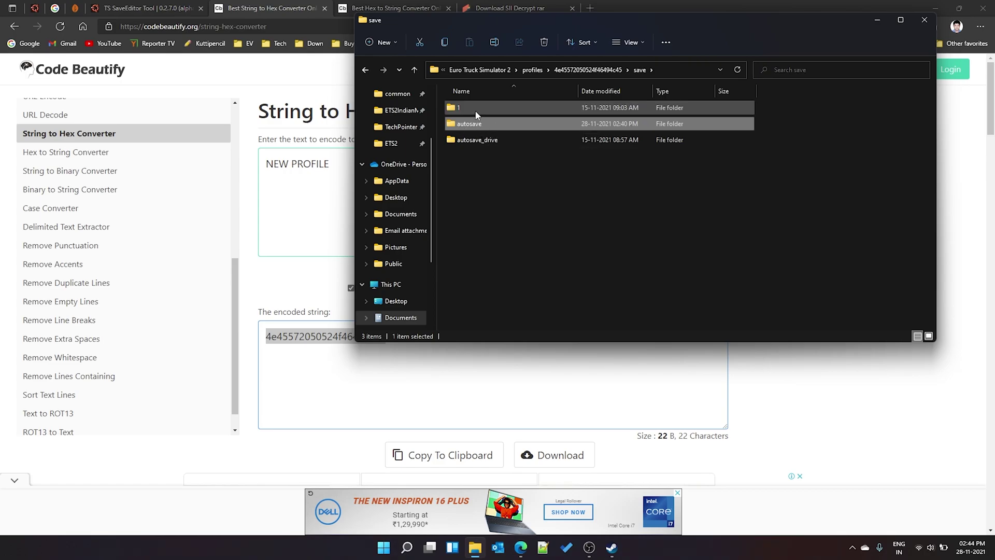
left_click(470, 111)
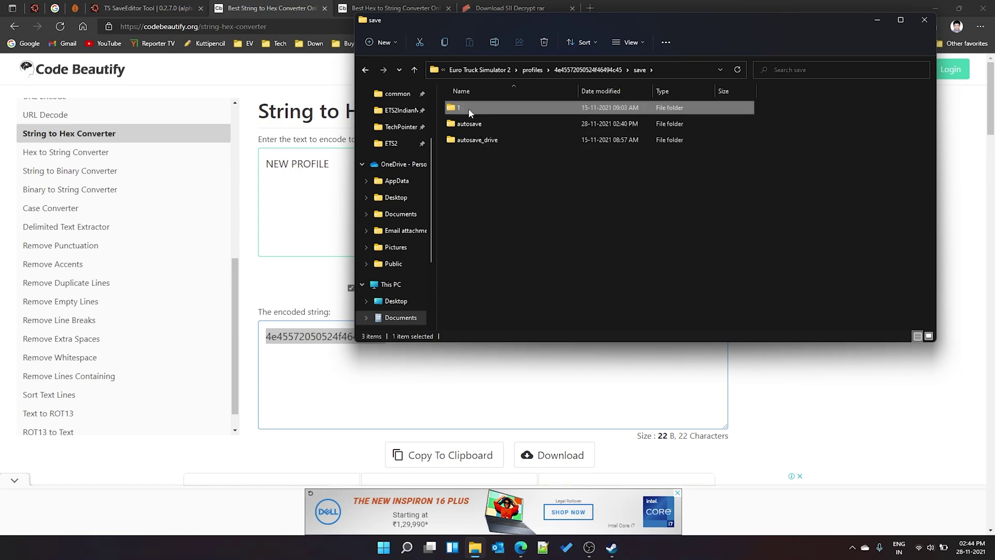
left_click(449, 129)
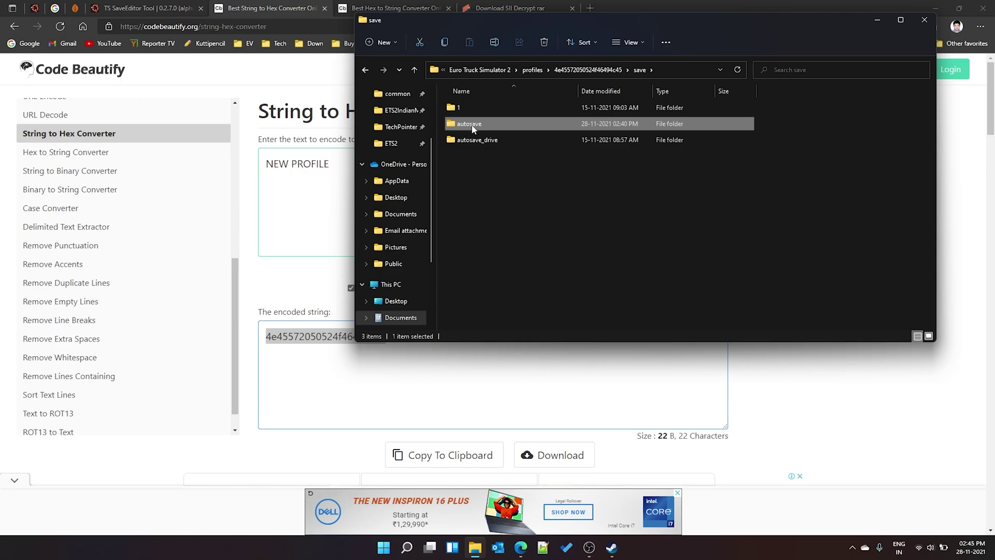
double_click(473, 129)
Step: Open the autosave game.sii in Notepad, find it unreadable, and close it
left_click(473, 115)
double_click(469, 108)
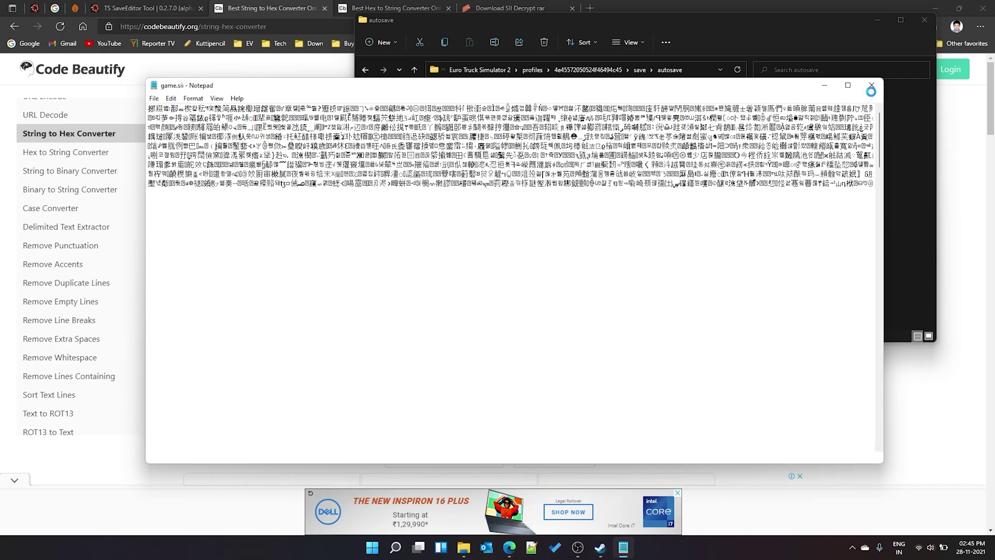
left_click(872, 85)
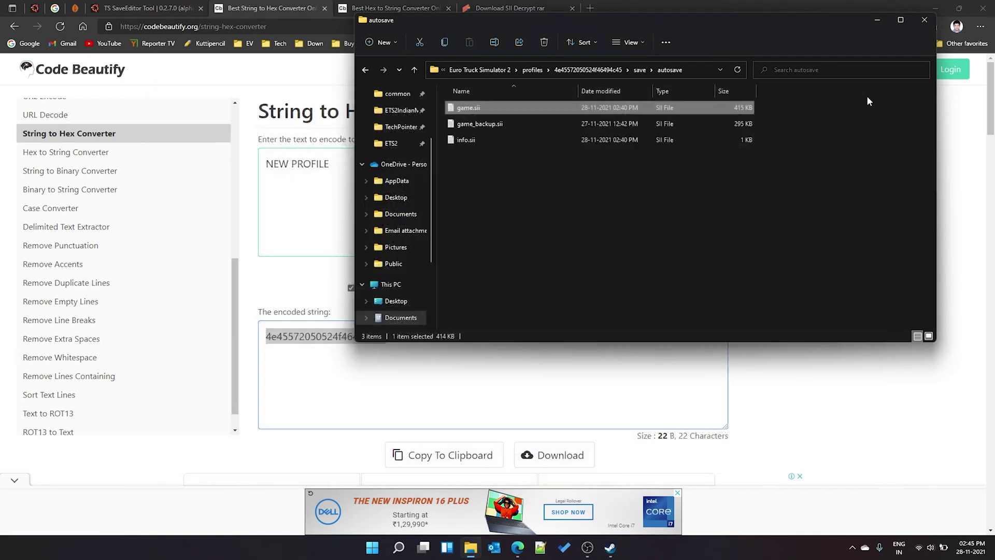
left_click(937, 8)
Step: Decrypt game.sii with SII_Decrypt.exe and open the decrypted file in Notepad
left_click_drag(469, 107, 17, 27)
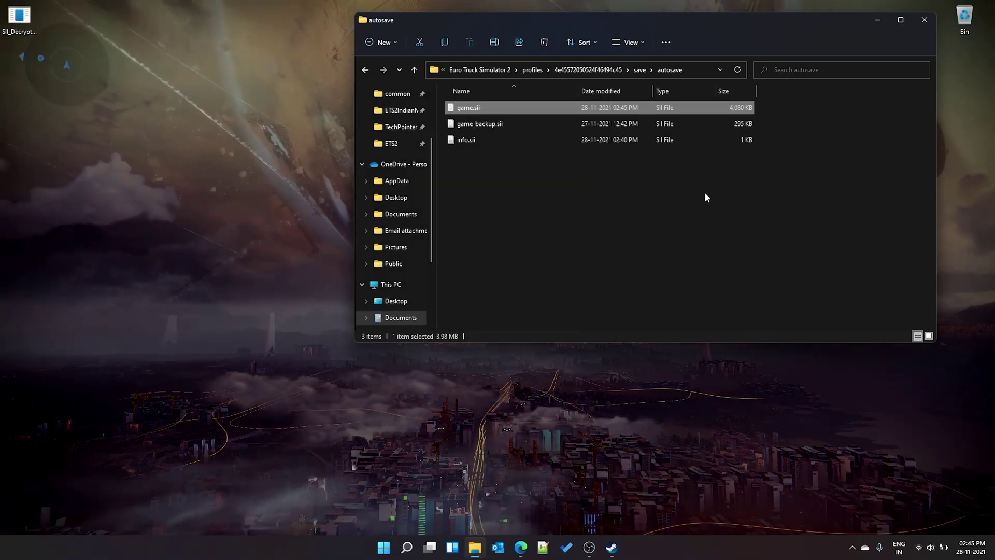
double_click(492, 107)
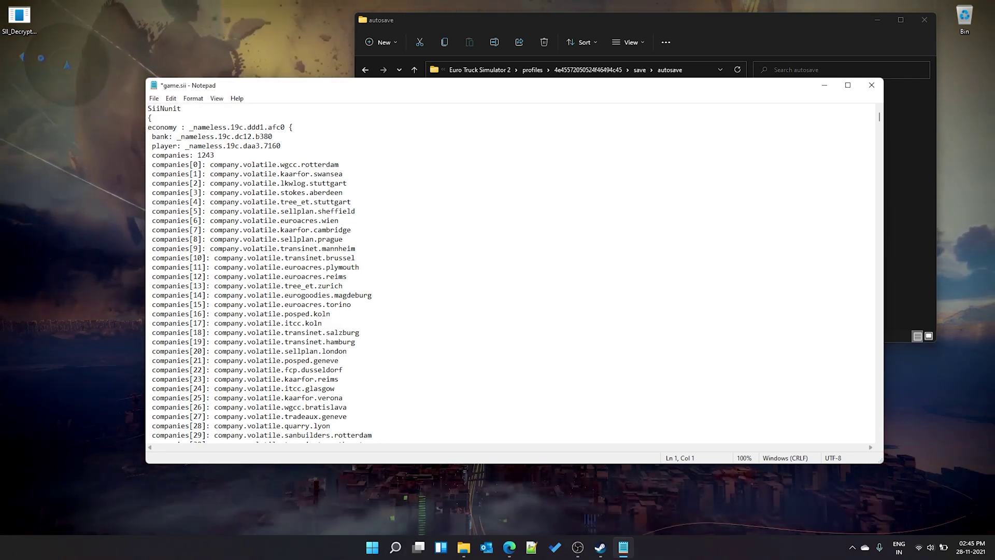
Step: Find money_account in game.sii and change its value from 50000 to 5000000
key("ctrl+f")
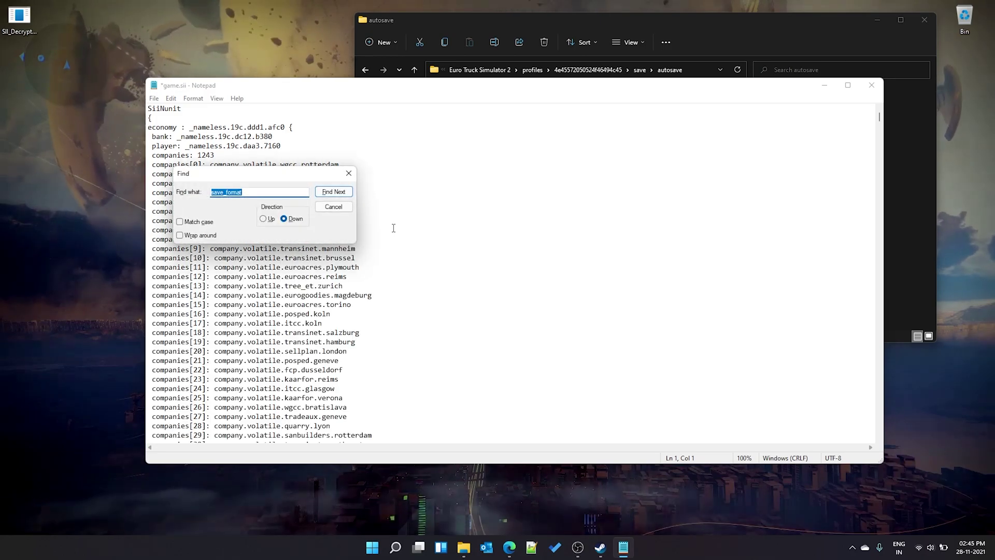
type("money_ac")
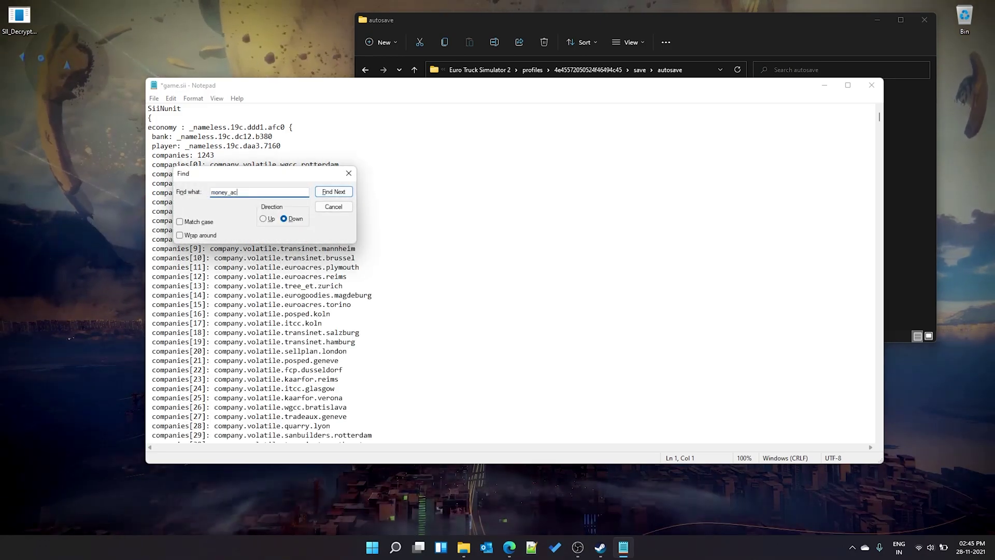
type("count")
key("Return")
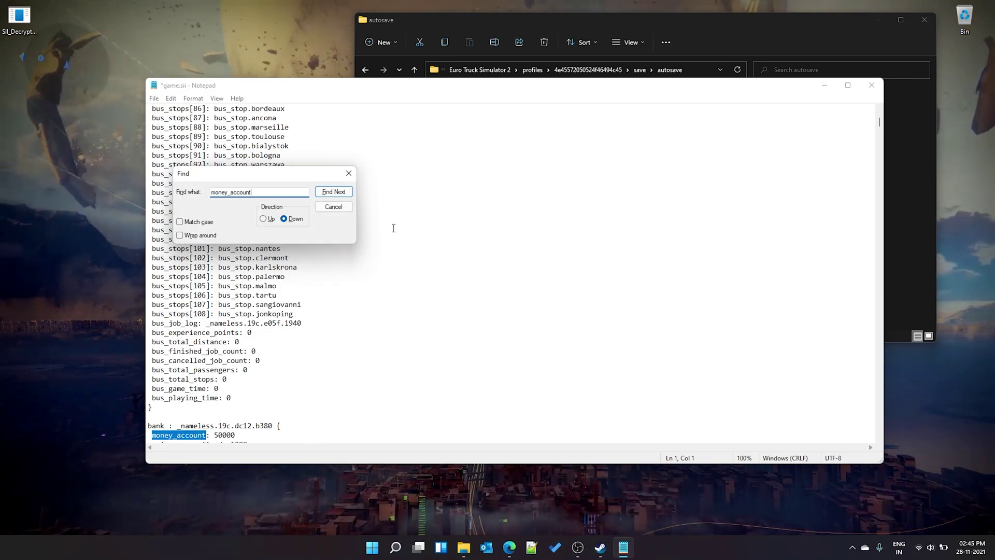
scroll(283, 302, "down", 2)
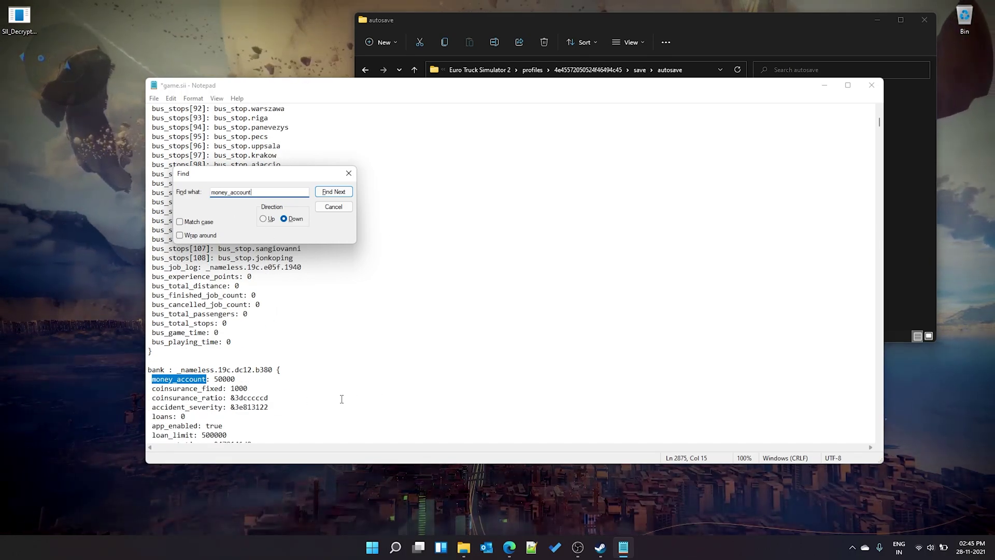
left_click_drag(215, 380, 231, 380)
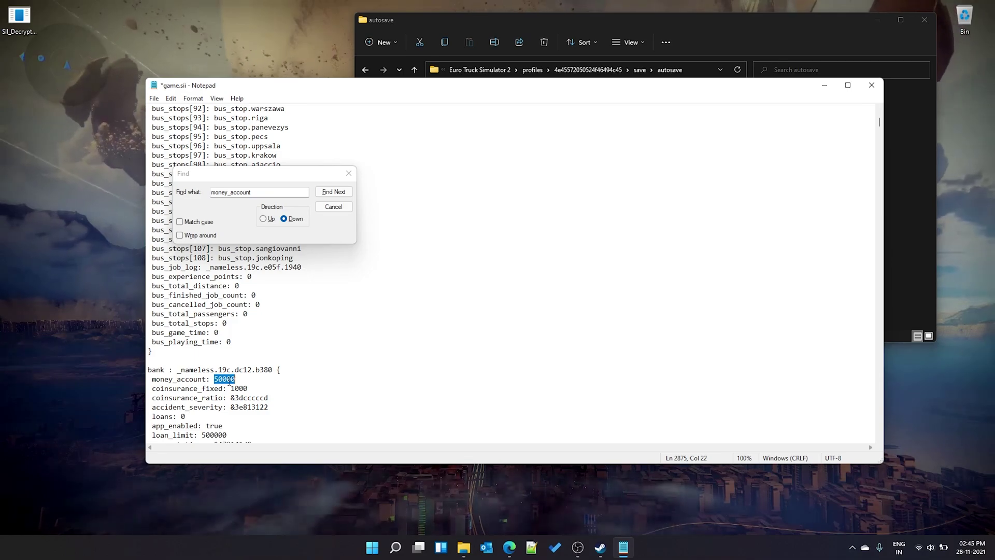
key("Right")
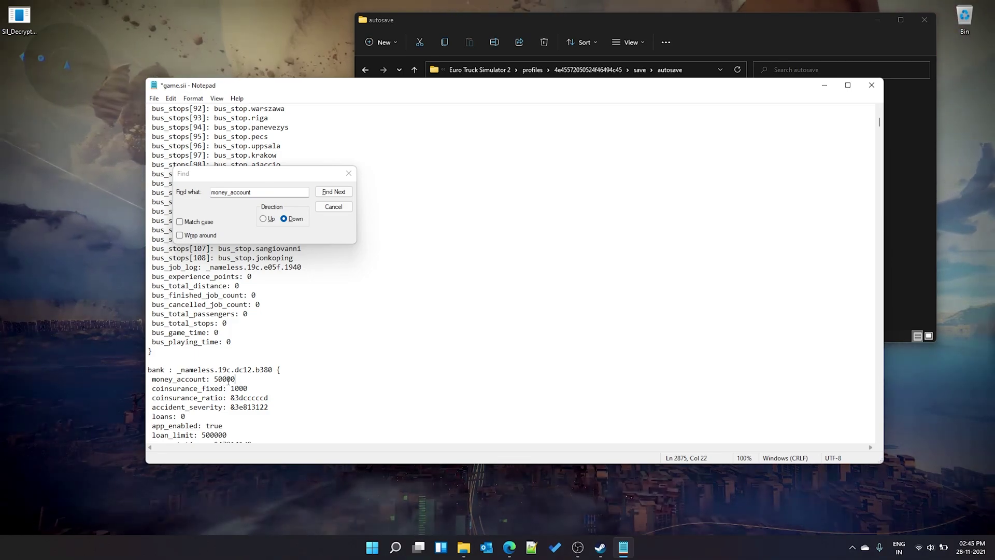
type("0")
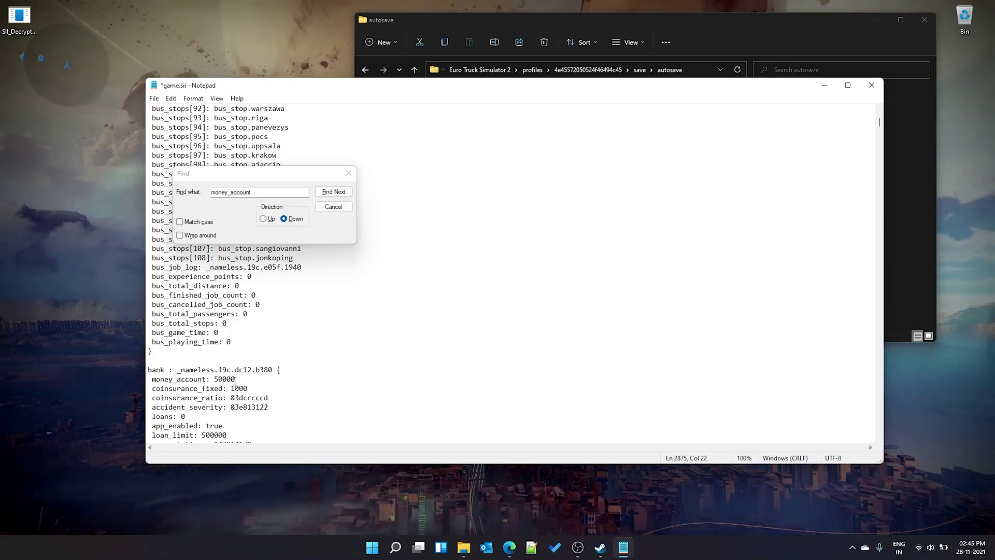
type("00")
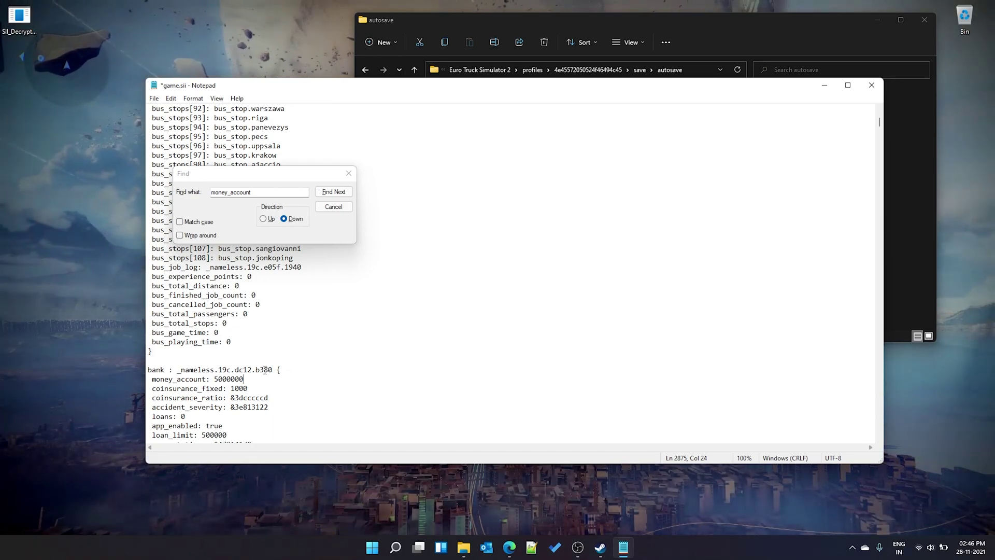
double_click(228, 378)
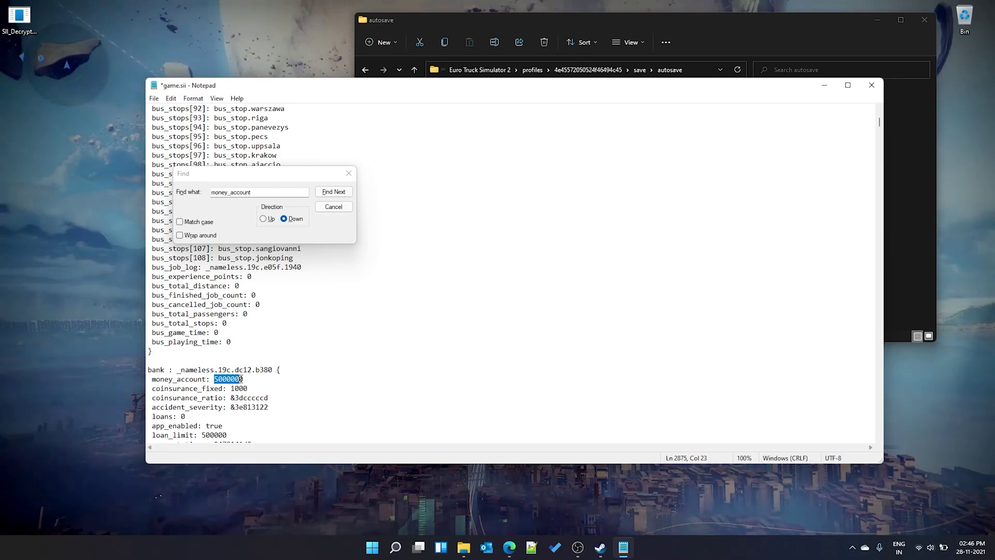
left_click(262, 379)
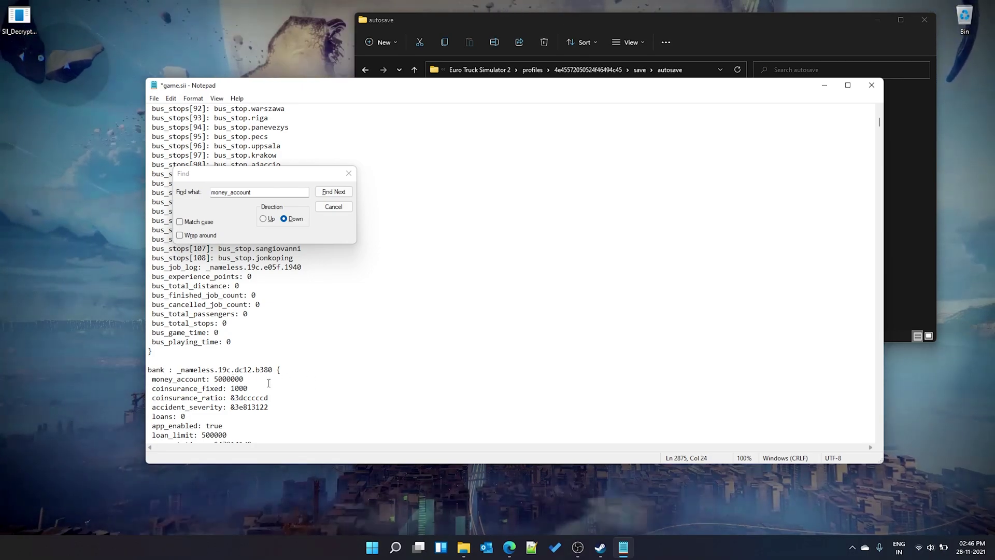
Step: Find experience_points and append 00 to turn 2000 into 200000
key("ctrl+f")
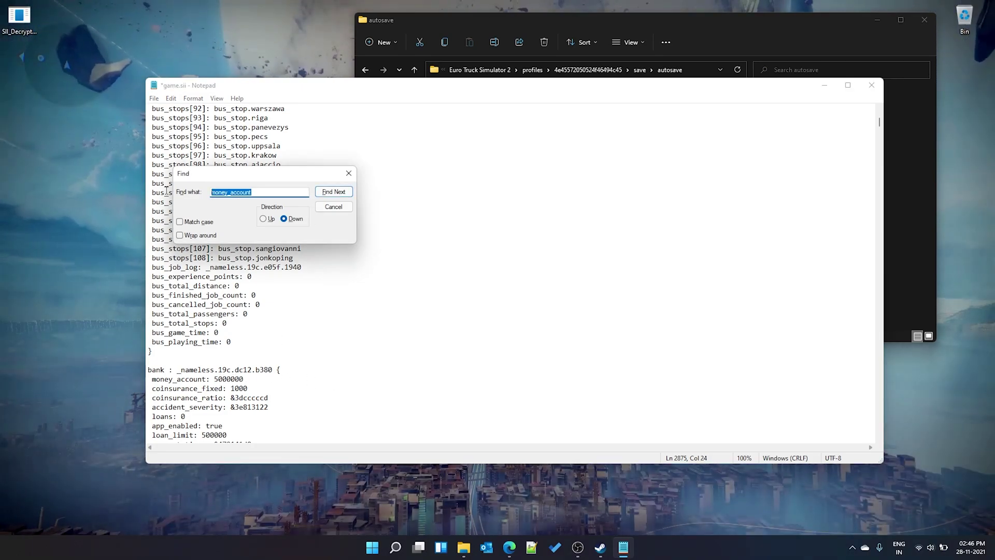
type("expe")
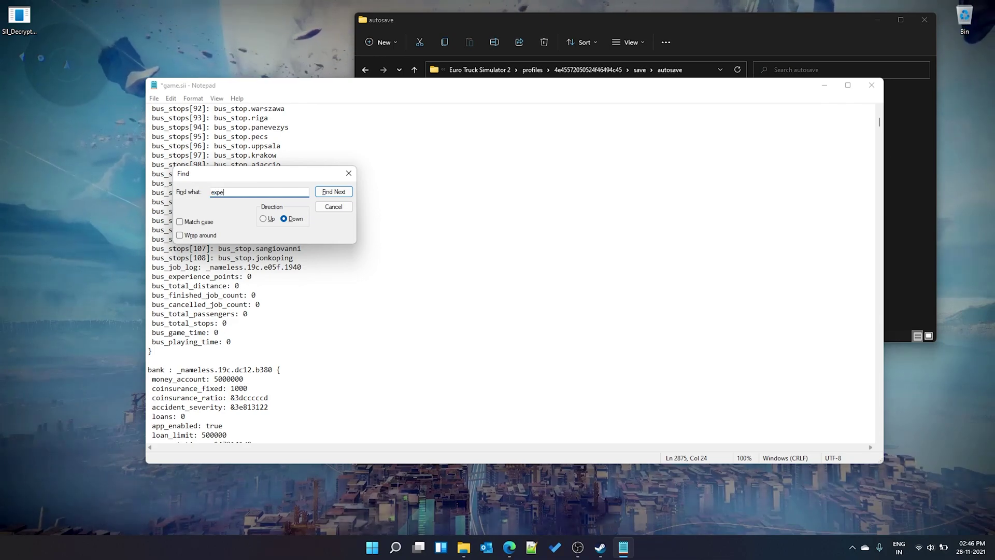
type("rience")
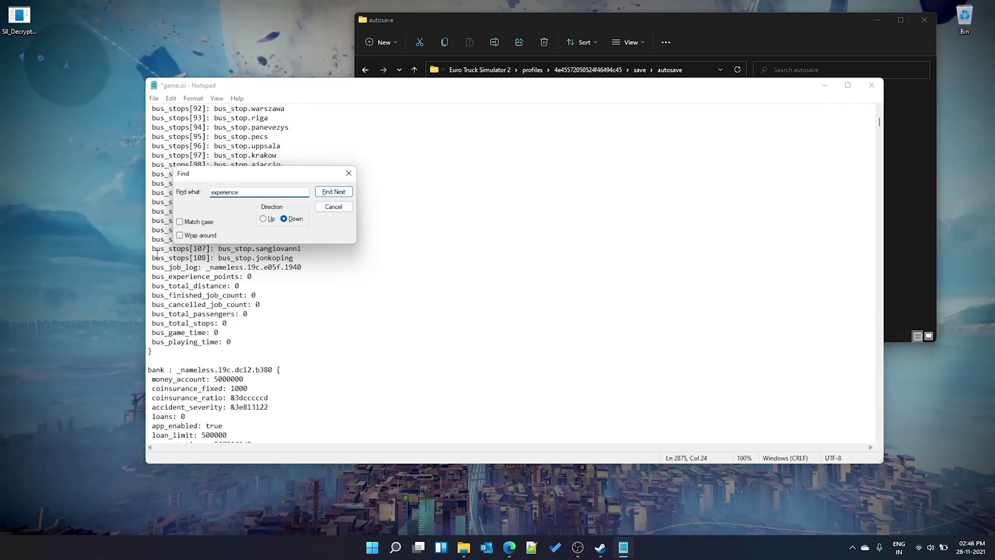
type("_")
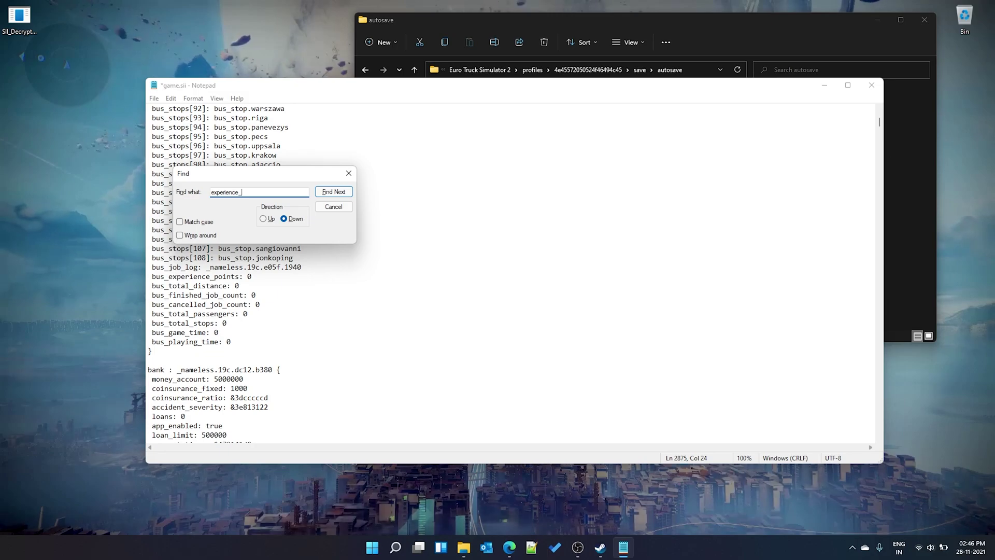
type("point")
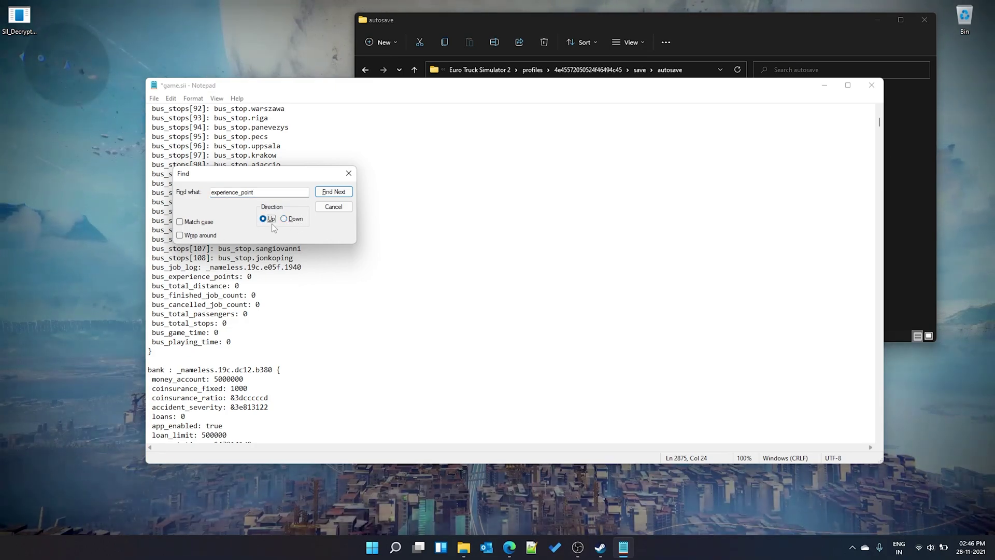
left_click(333, 192)
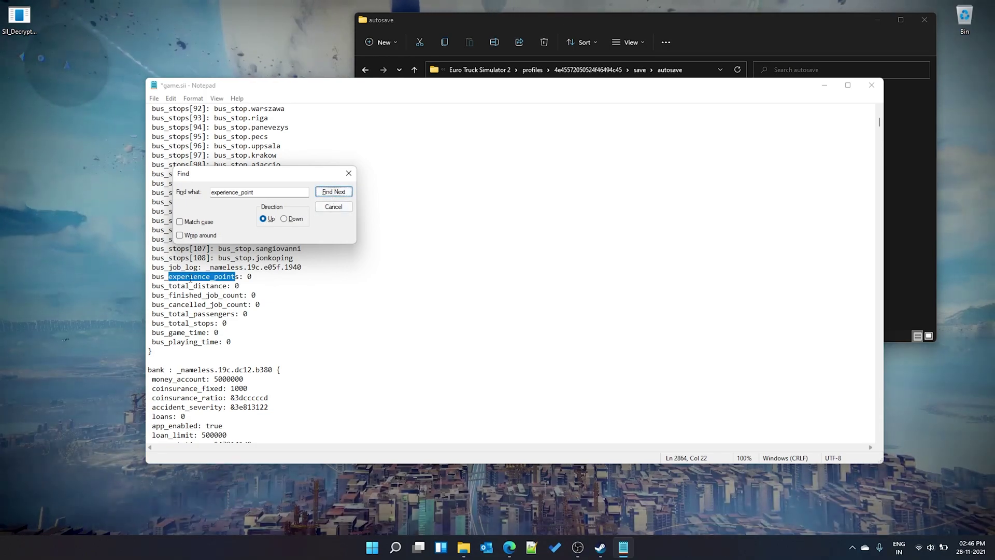
key("Return")
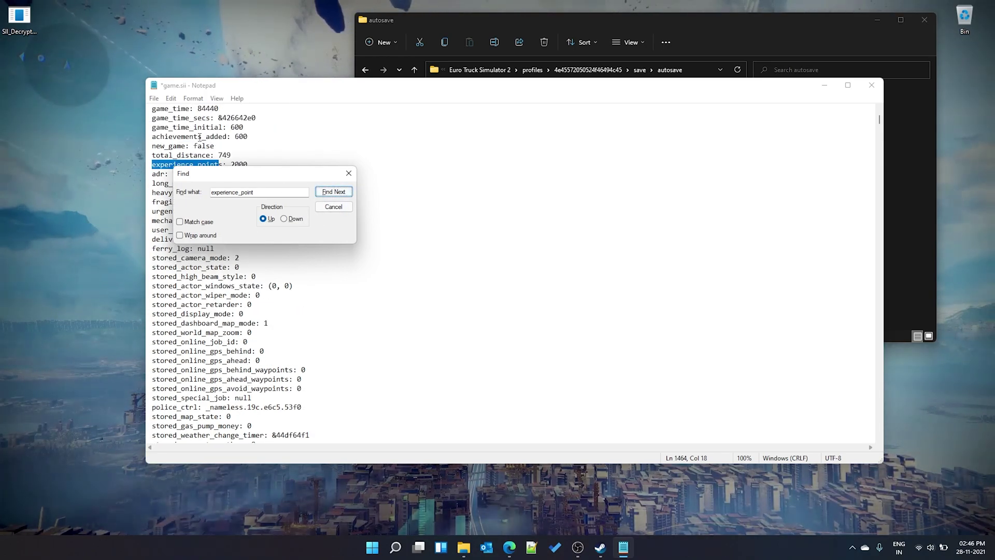
left_click_drag(243, 174, 467, 197)
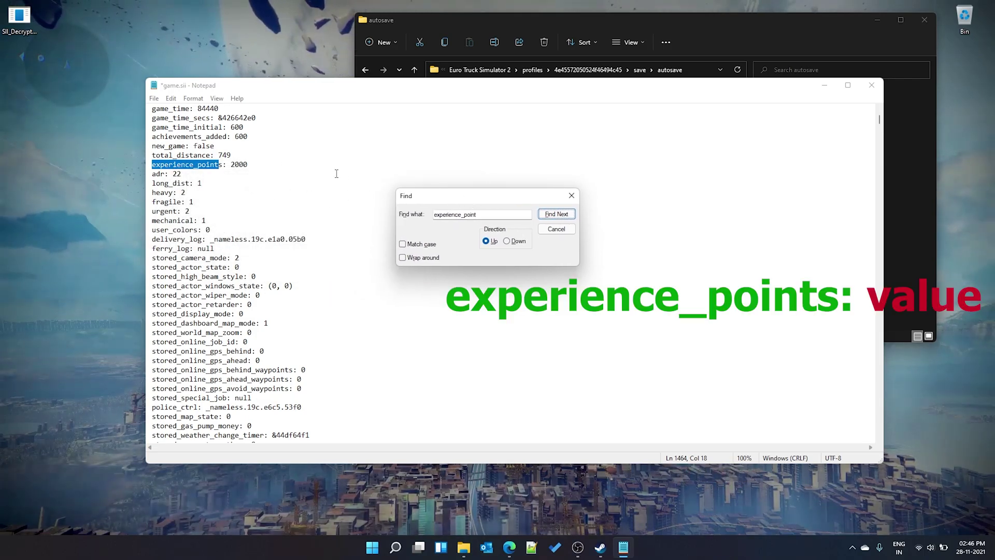
left_click(259, 164)
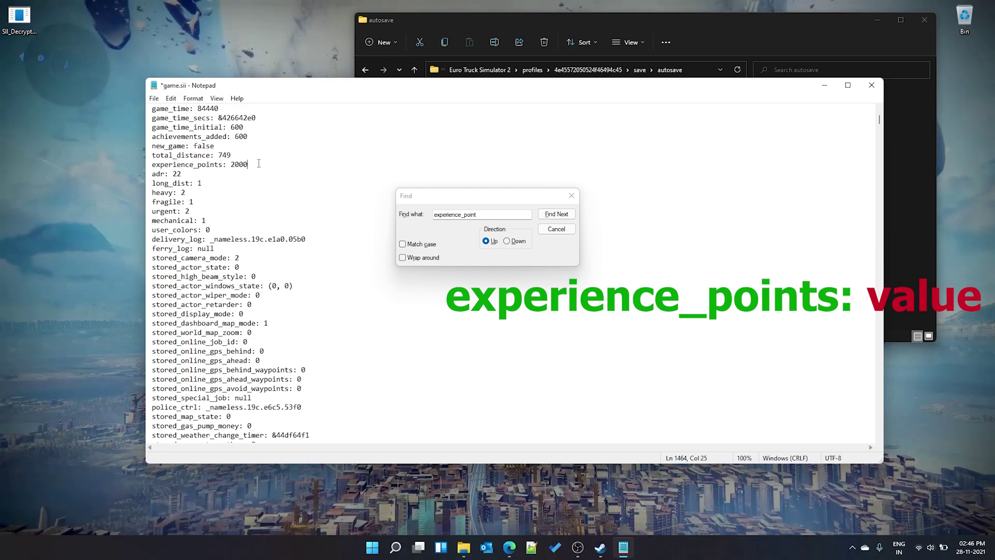
type("00")
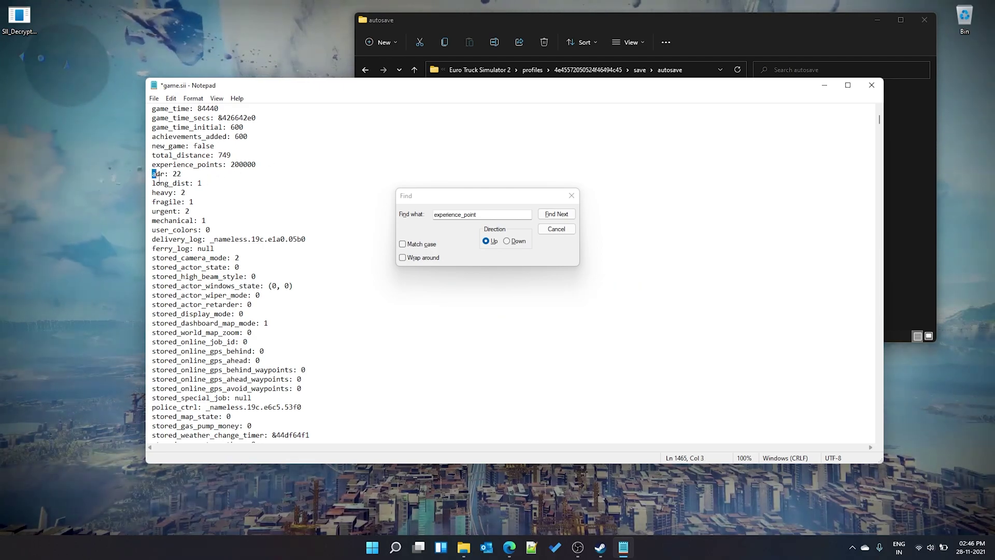
left_click_drag(212, 224, 143, 178)
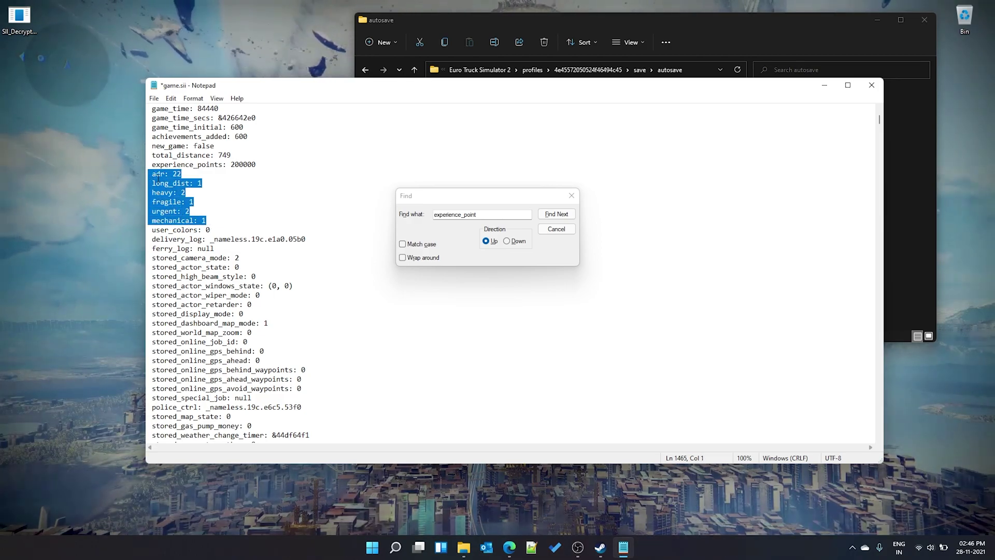
left_click(155, 175)
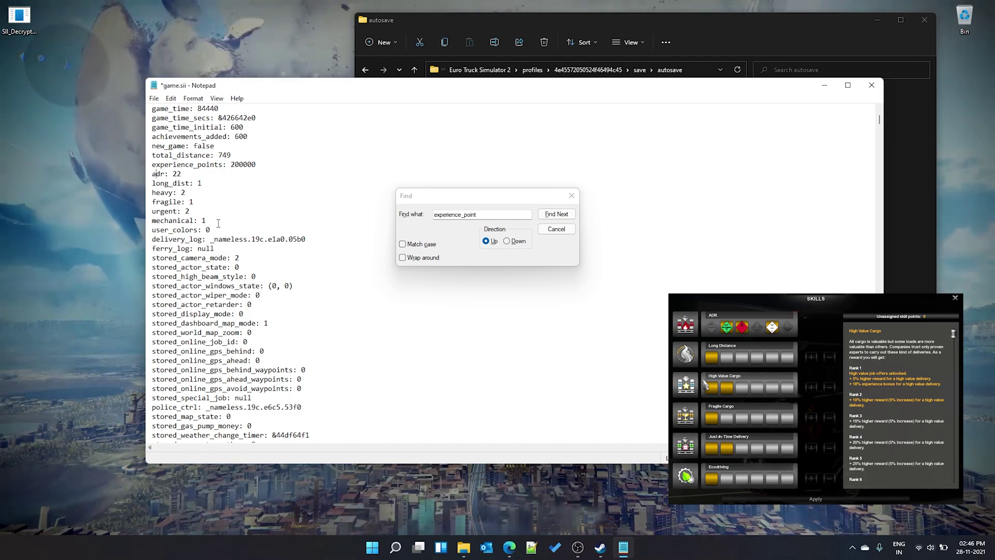
Step: Set the mechanical, urgent, fragile, heavy and long_dist skills to 6
left_click(305, 220)
key("BackSpace")
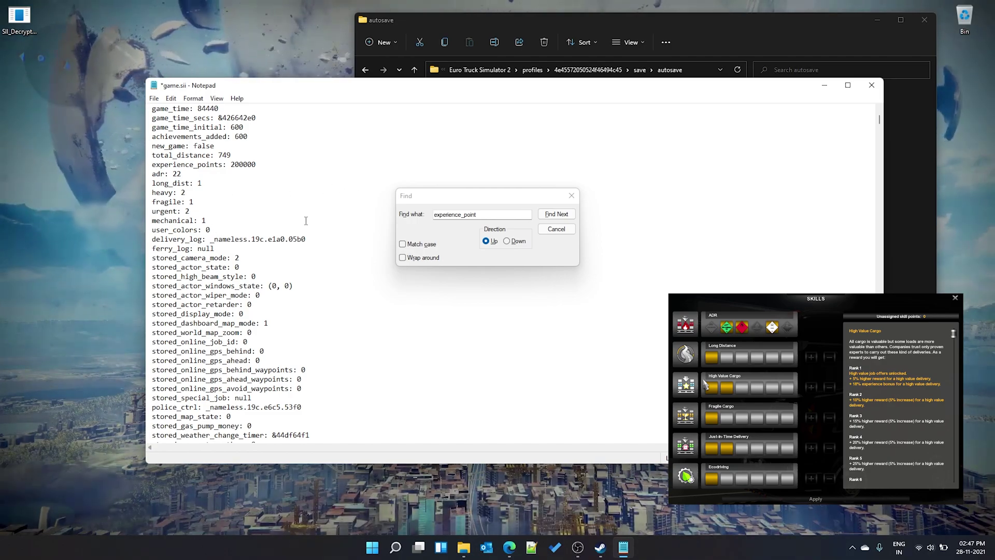
type("6")
key("Up")
key("BackSpace")
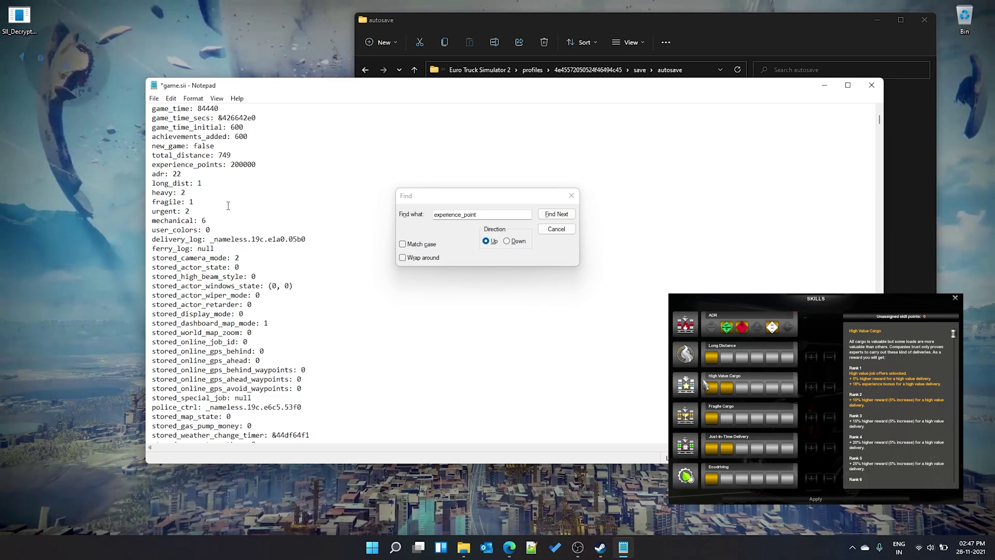
type("6")
key("BackSpace")
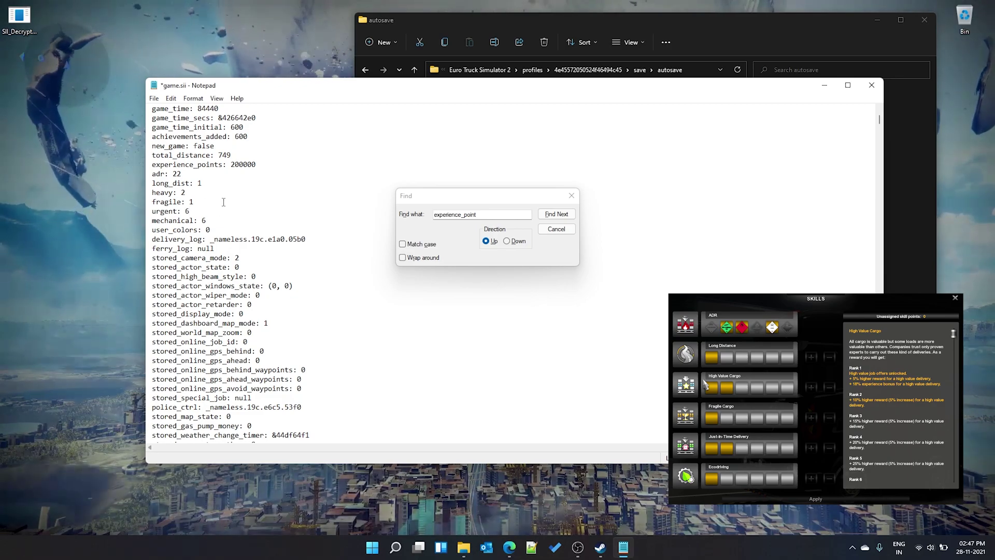
type("6")
key("Up")
key("BackSpace")
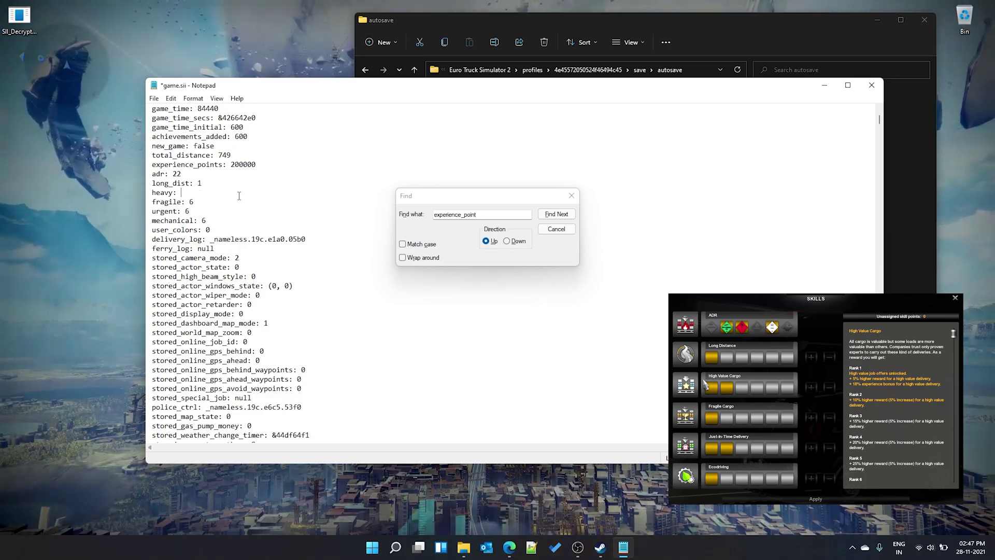
type("6")
key("Up")
key("BackSpace")
type("6")
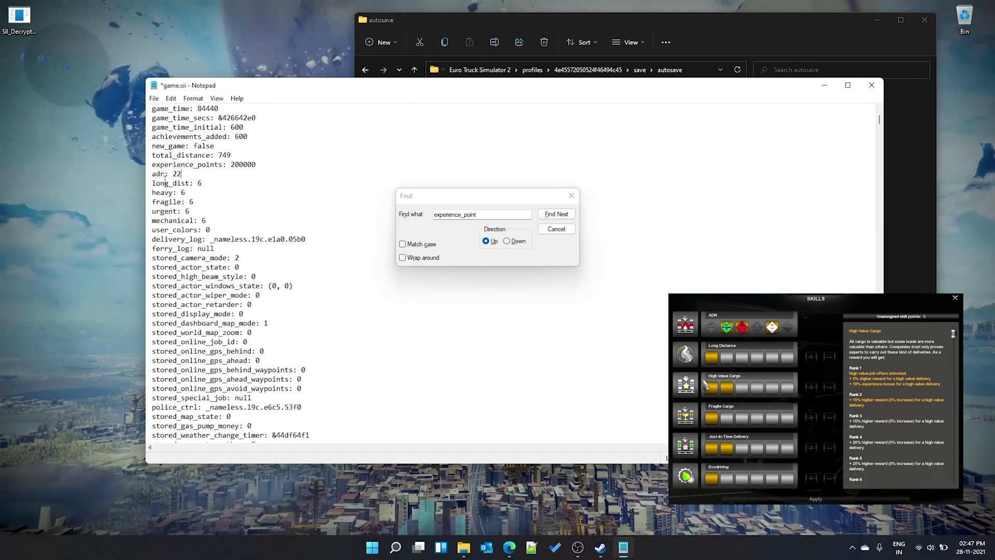
Step: Change the adr skill value from 22 to 63 and close the Find box
left_click(183, 174)
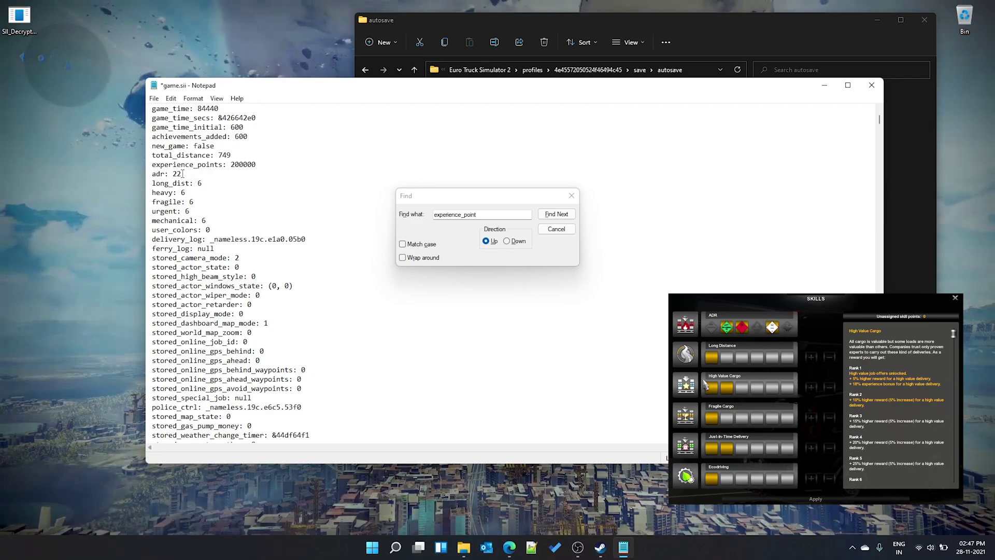
key("BackSpace")
key("BackSpace")
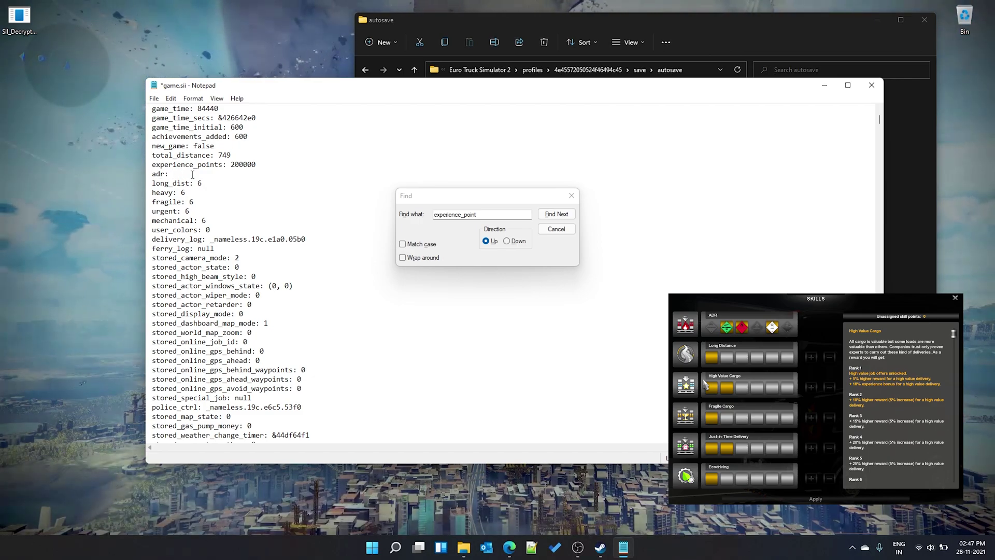
type("63")
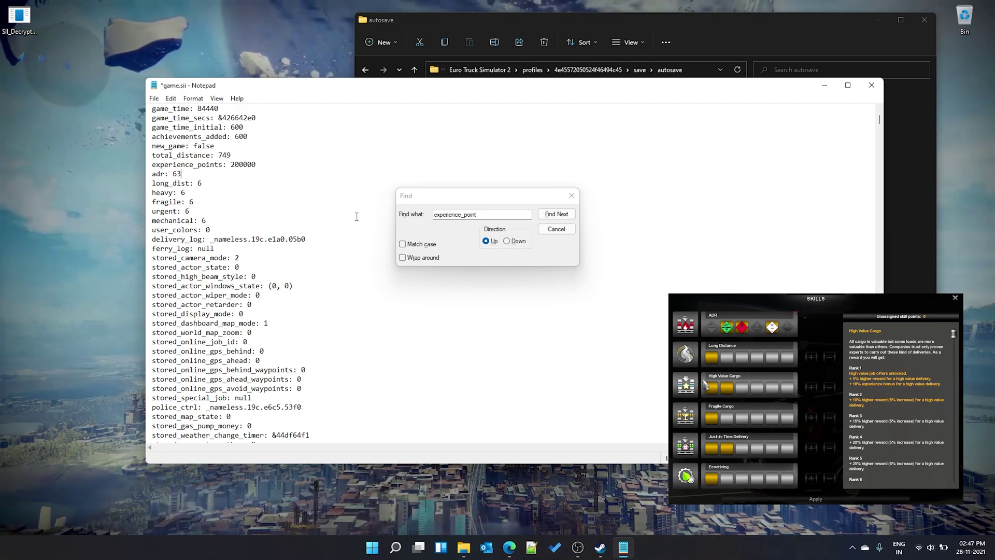
left_click(572, 195)
Step: Save game.sii, close Notepad, and relaunch Euro Truck Simulator 2 from Steam's library
key("ctrl+s")
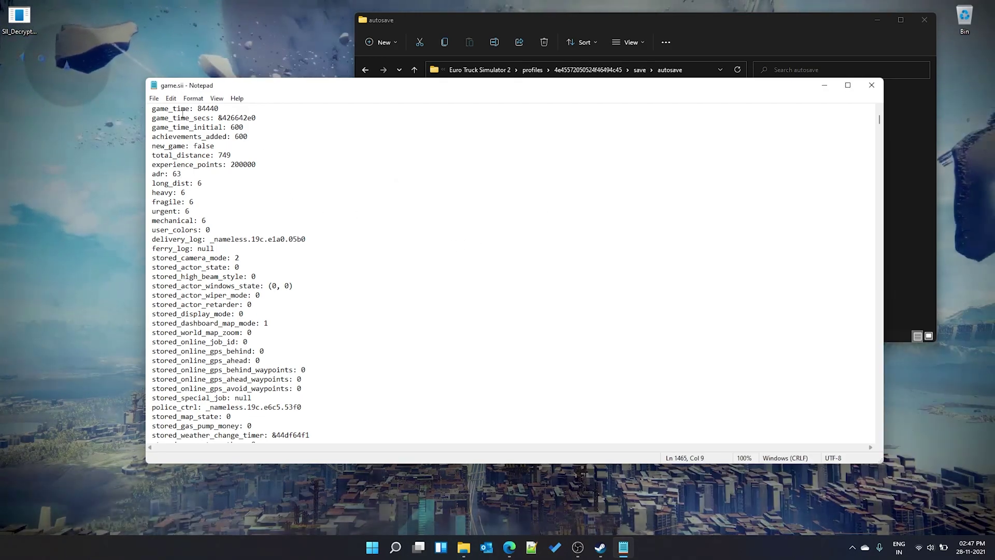
left_click(154, 98)
left_click(173, 144)
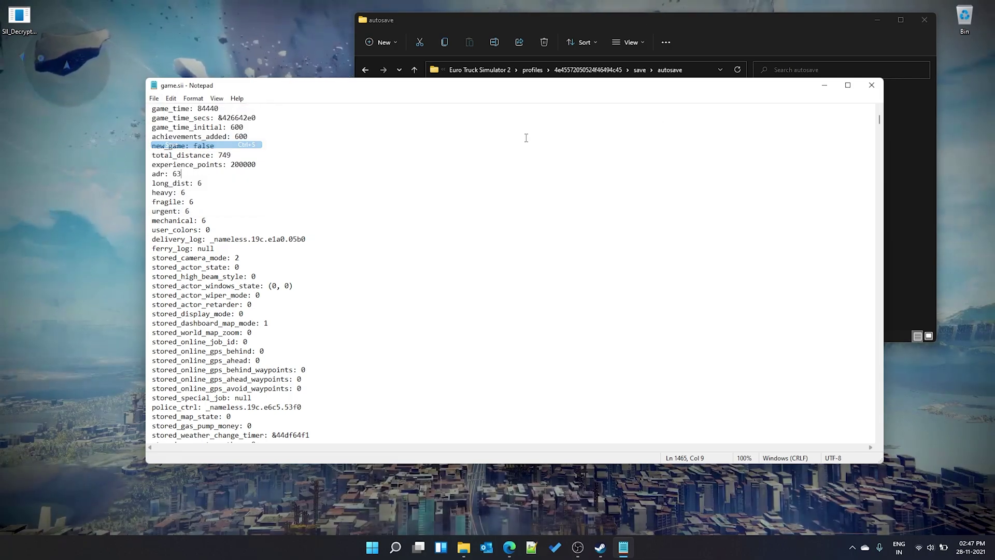
left_click(873, 85)
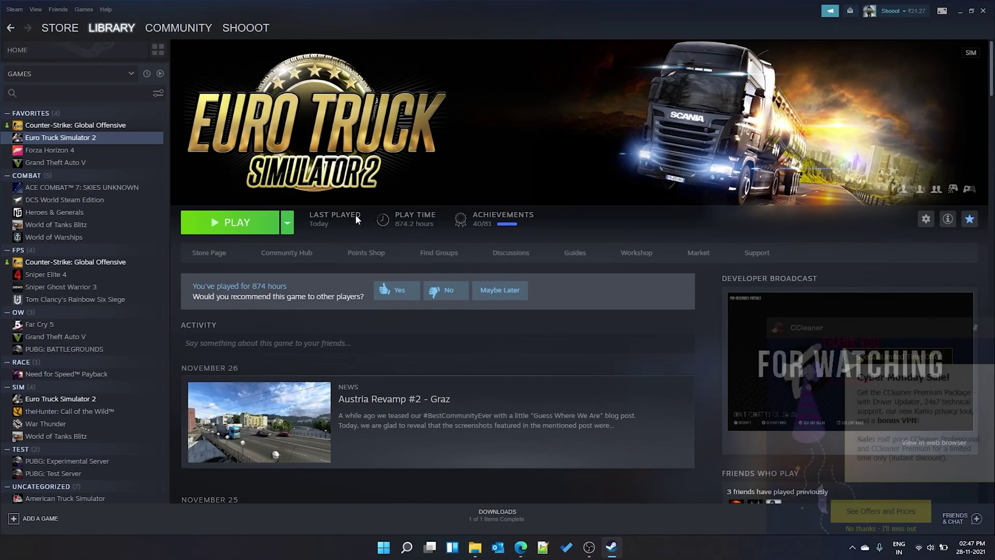
left_click(238, 222)
left_click(508, 347)
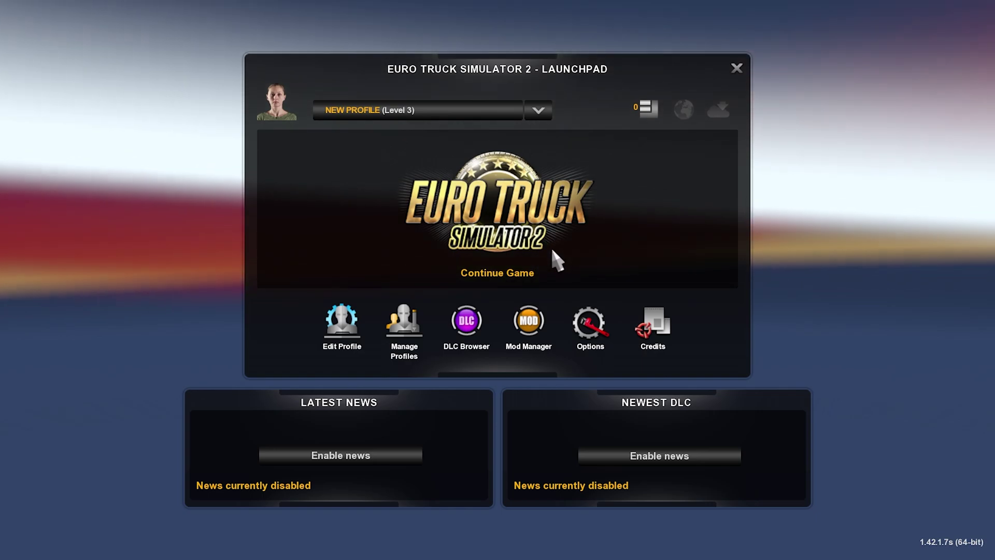
Step: Continue the game, confirm every skill is maxed, and open the Load Game save list
left_click(497, 233)
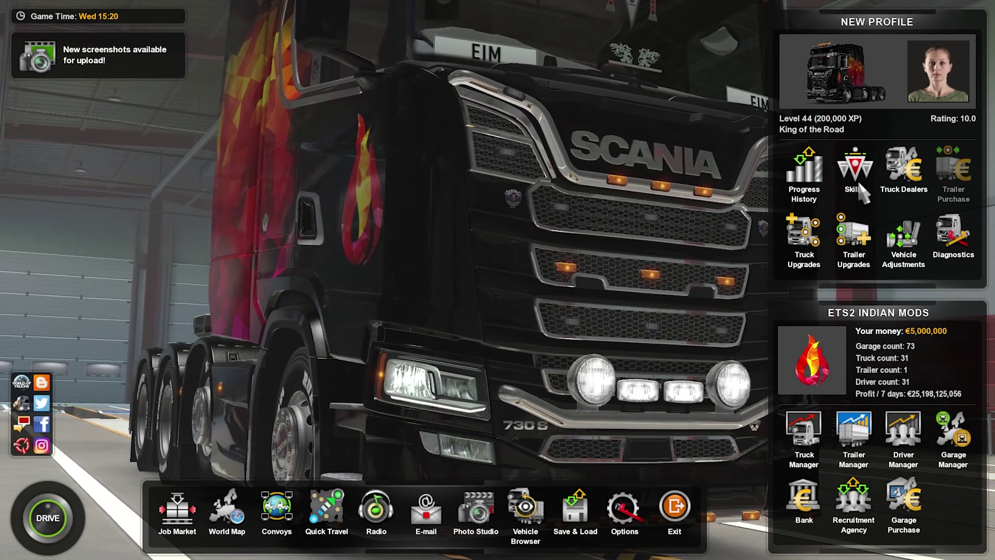
left_click(854, 171)
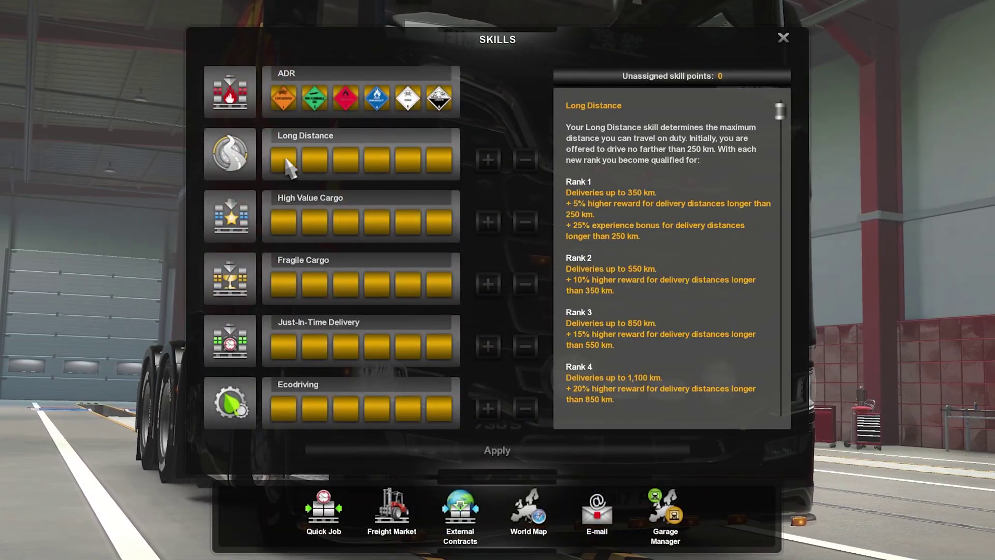
mouse_move(286, 228)
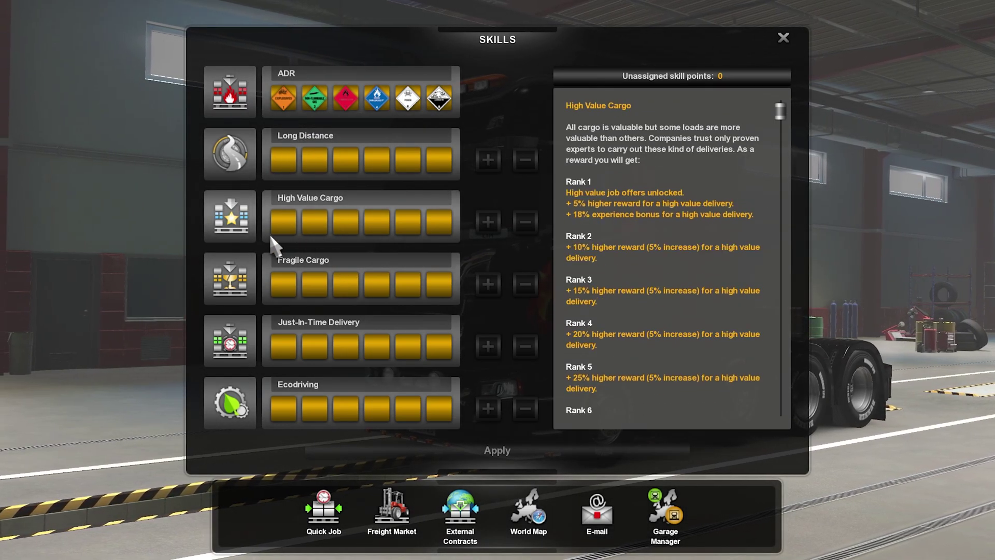
key("Escape")
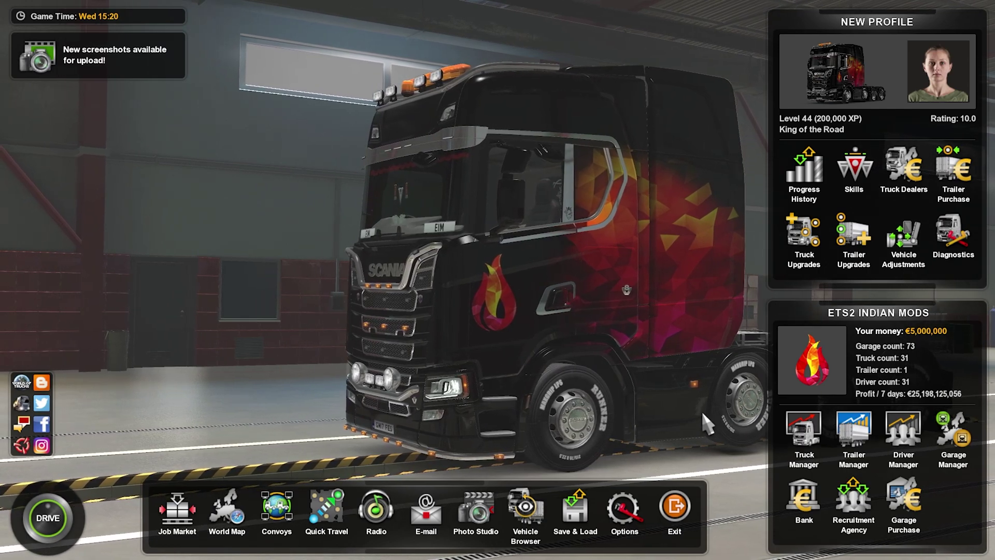
left_click(577, 516)
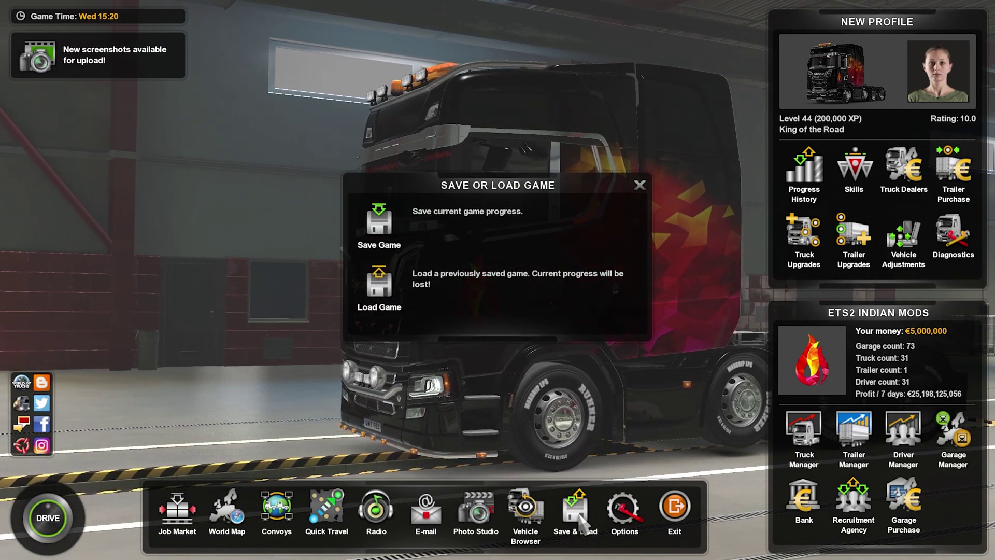
left_click(439, 278)
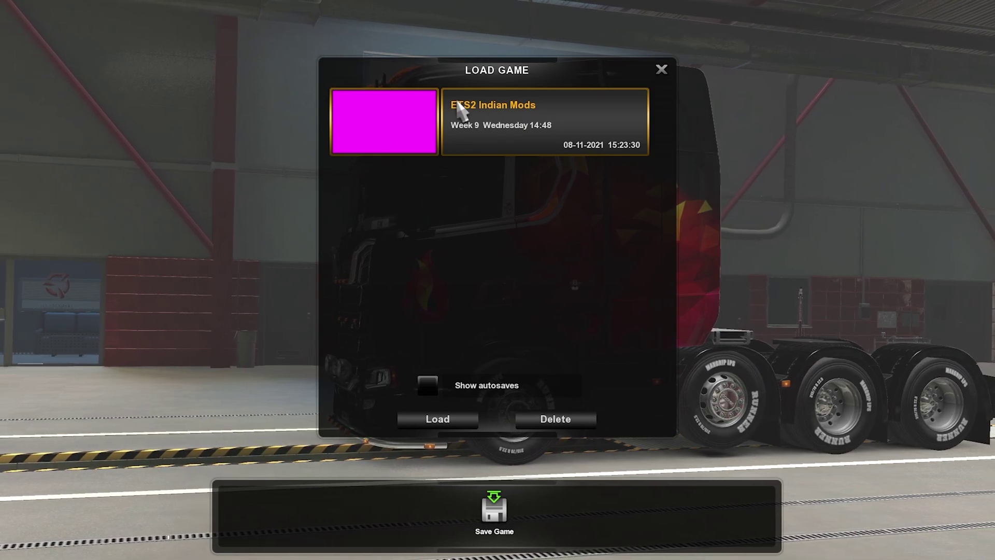
Step: Load the saved game with autosaves shown, then quit the game back to Steam
left_click(429, 383)
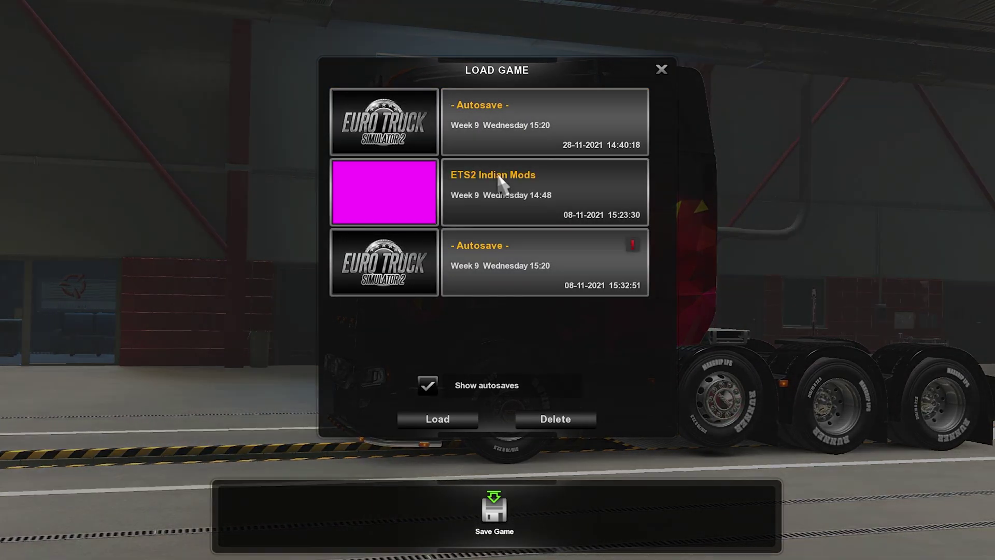
double_click(499, 184)
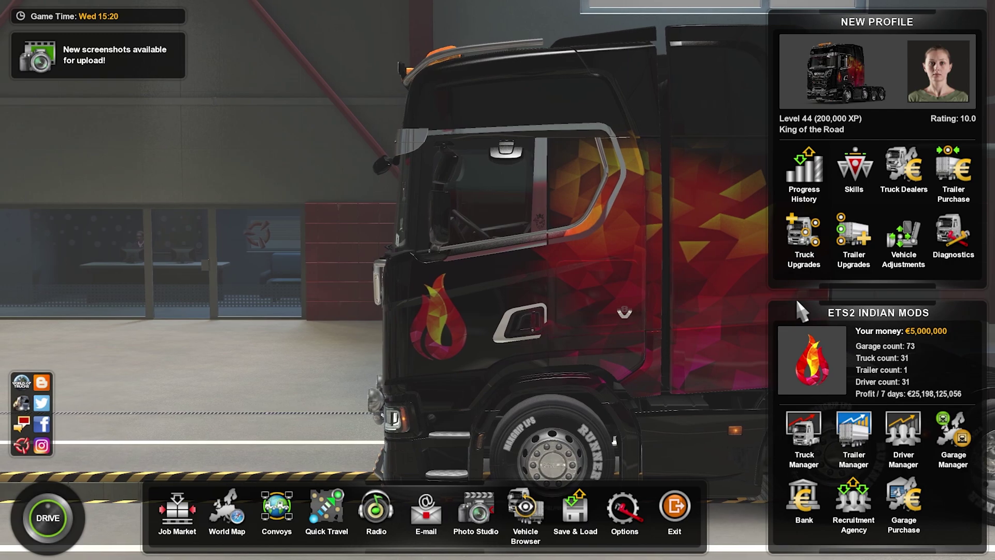
left_click(674, 515)
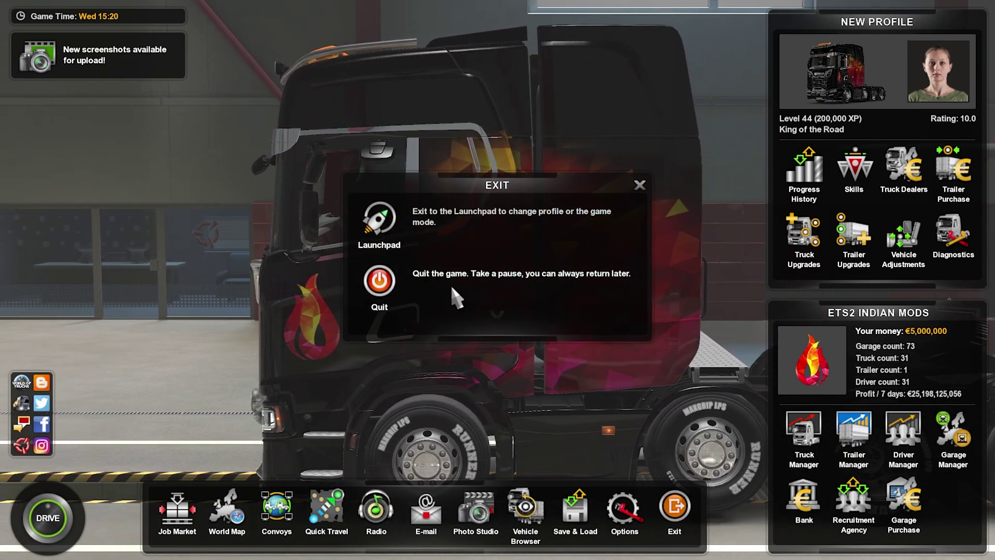
left_click(440, 278)
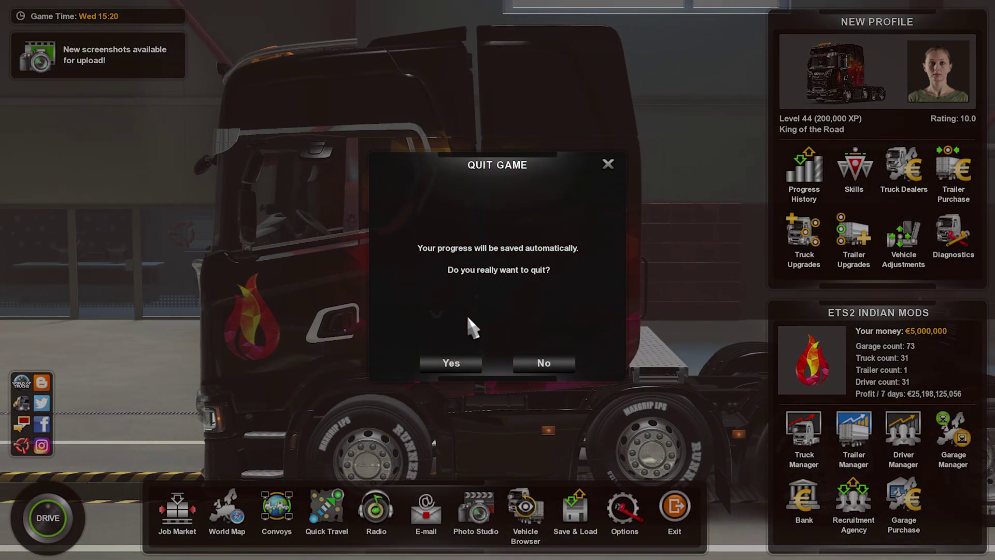
left_click(471, 362)
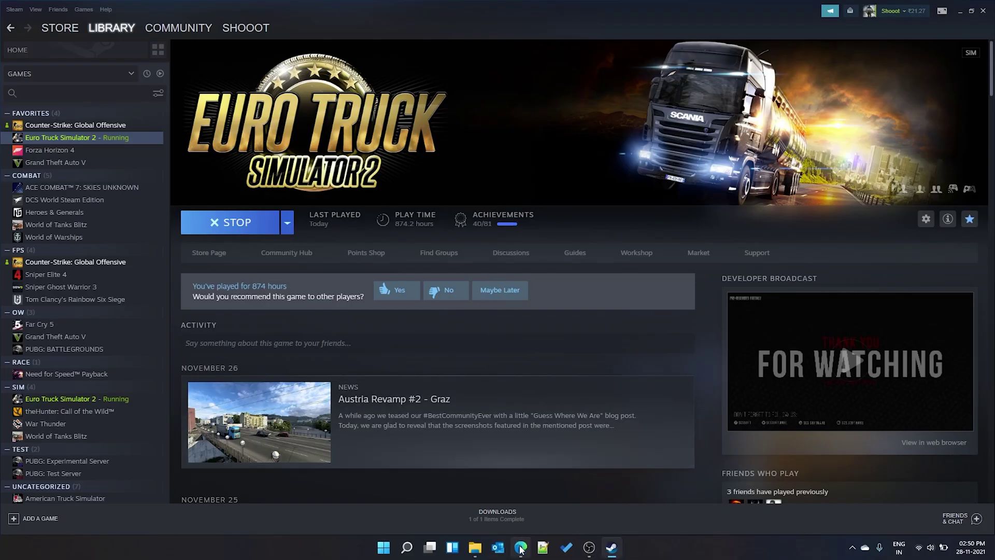
Step: Bring up Edge on the TS SaveEditor Tool 0.2.7.0 forum topic and restore its window
left_click(521, 547)
left_click(172, 6)
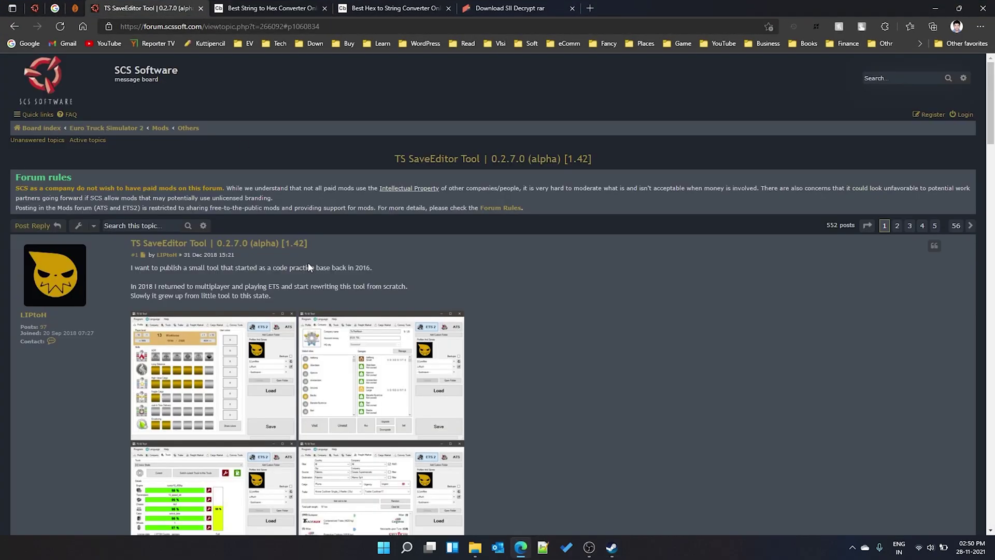
scroll(258, 258, "down", 15)
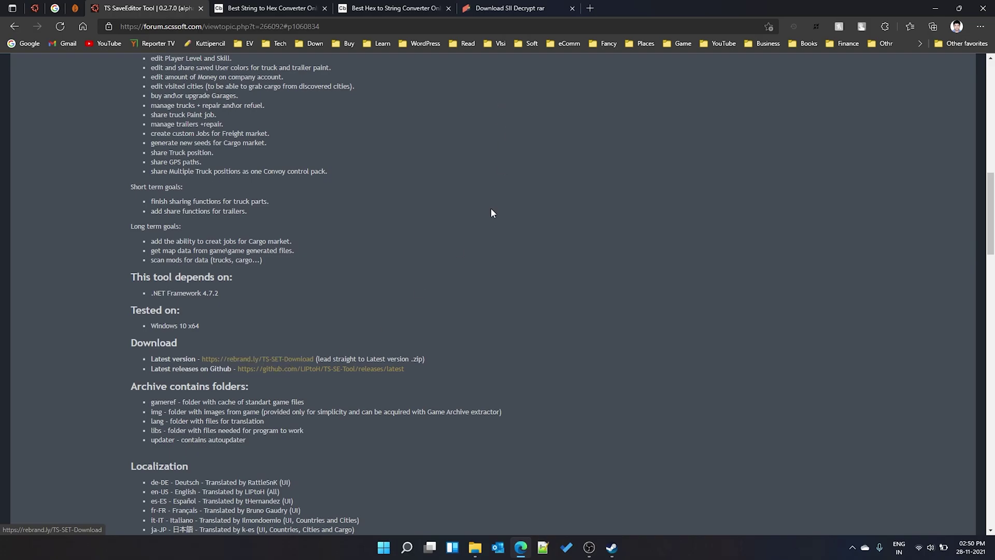
left_click(935, 8)
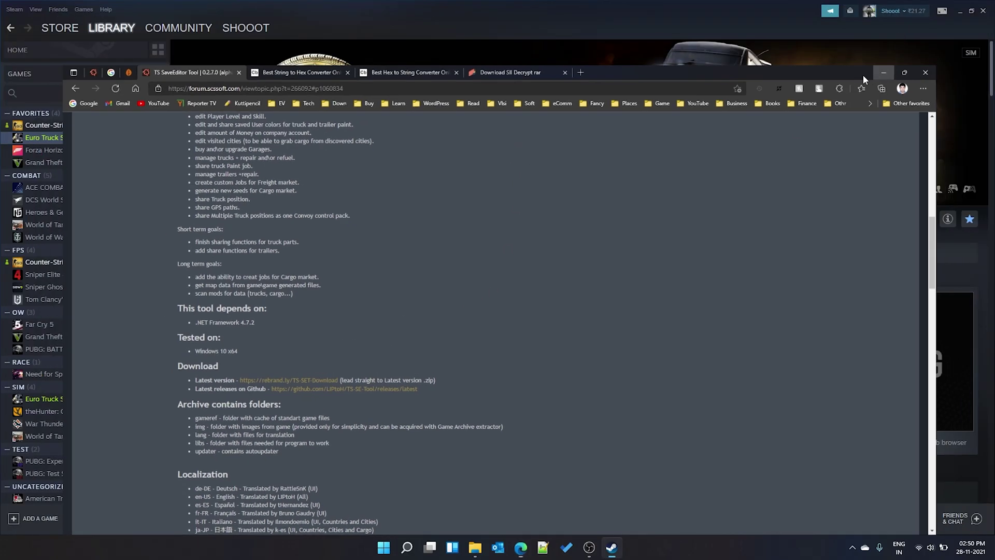
Step: Minimize the browser, browse to D:\Softs\TS.SE.Tool.0.2.7.0 and launch TS SE Tool.exe
left_click(474, 547)
scroll(396, 234, "down", 3)
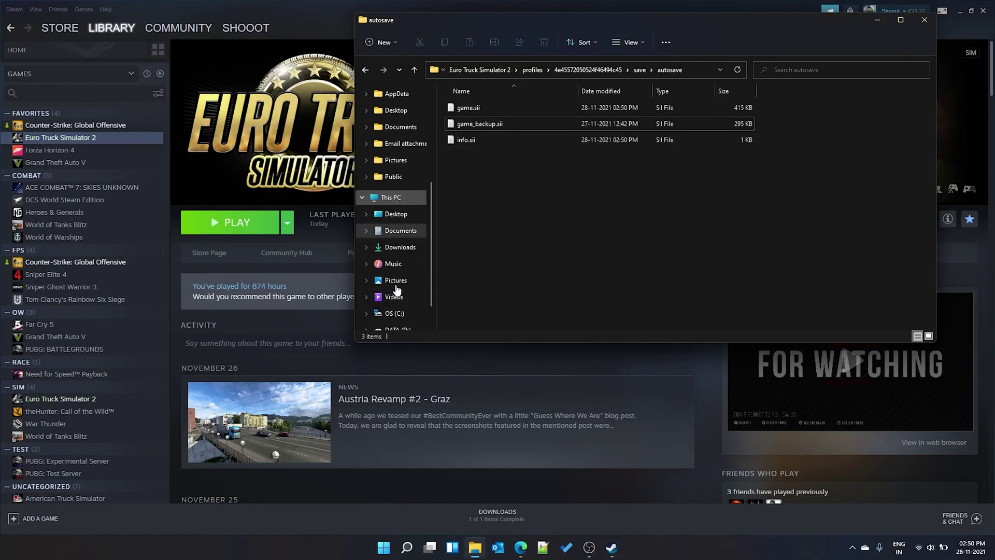
left_click(398, 296)
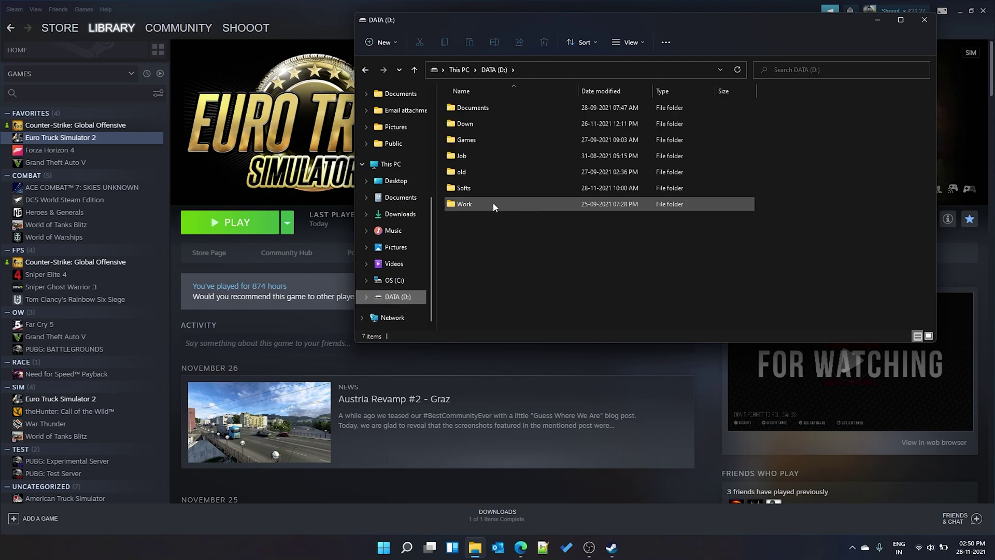
double_click(488, 189)
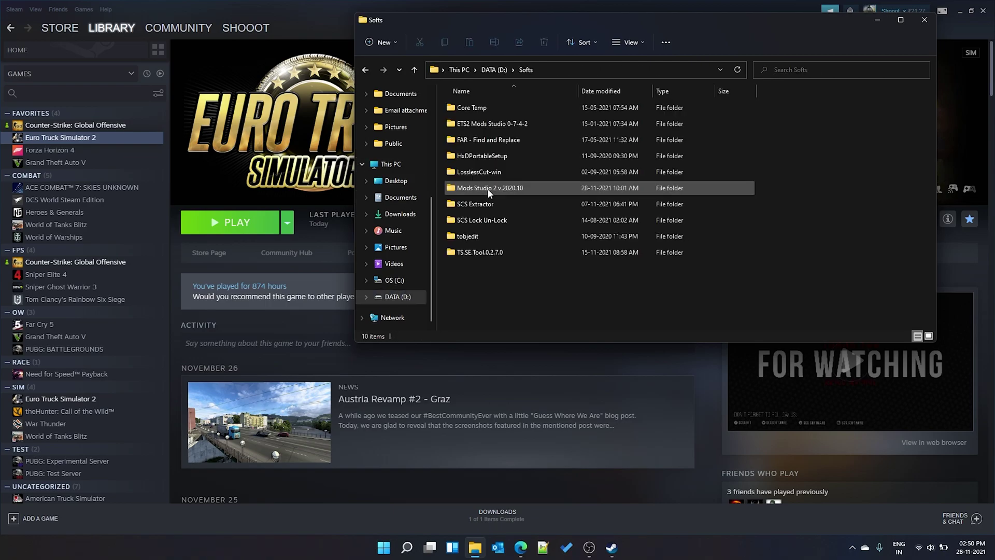
left_click(485, 254)
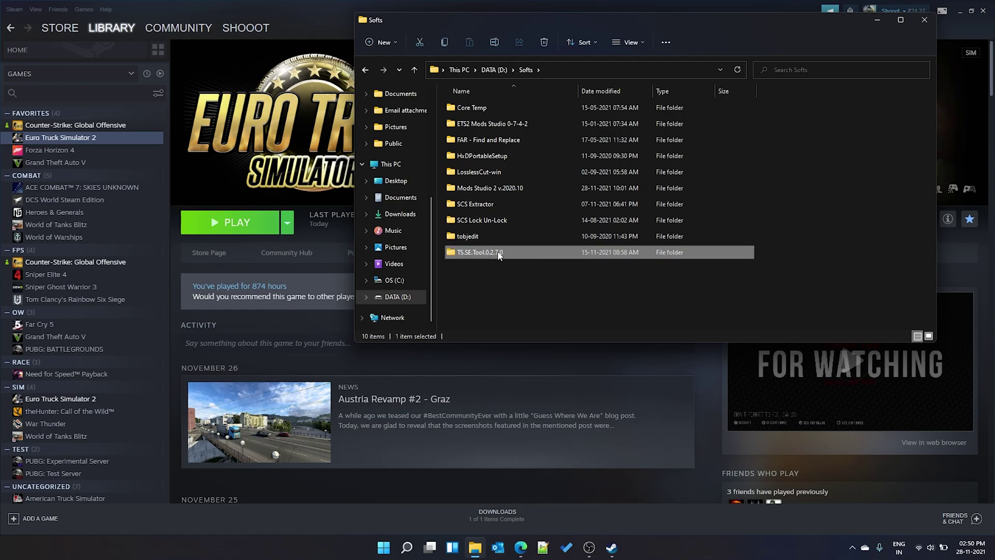
double_click(499, 254)
scroll(526, 254, "down", 1)
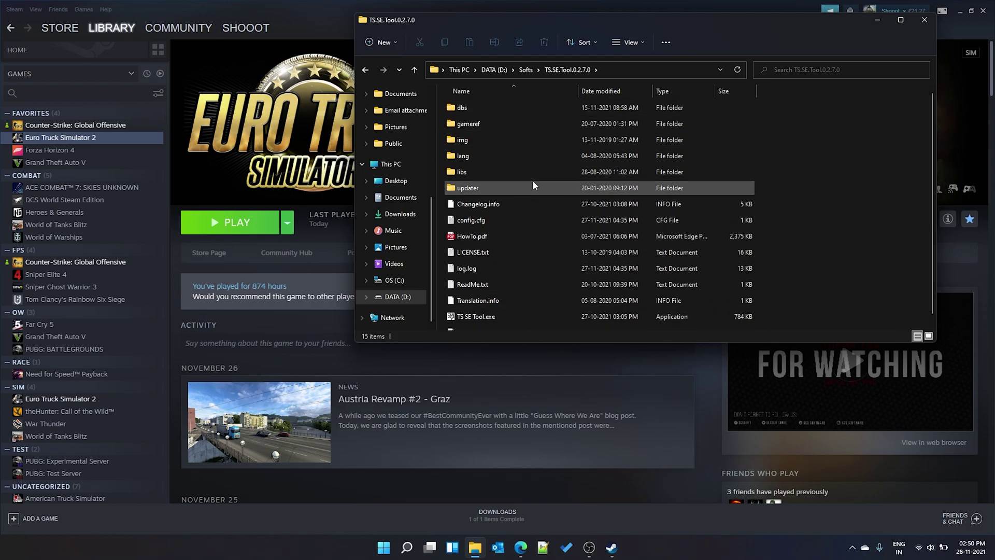
left_click(459, 311)
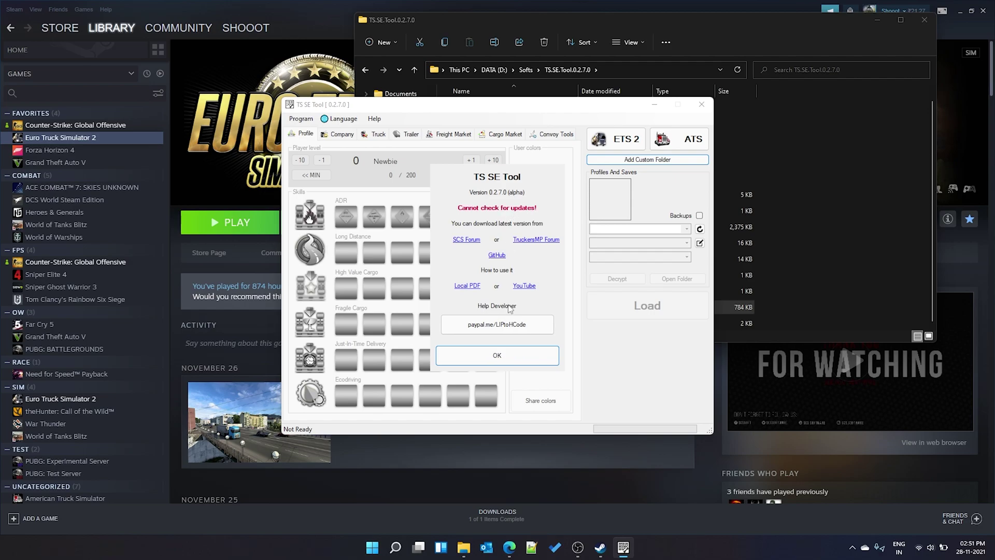
Step: Dismiss the version box, switch from ATS back to ETS 2, and keep the local profiles location
left_click(497, 355)
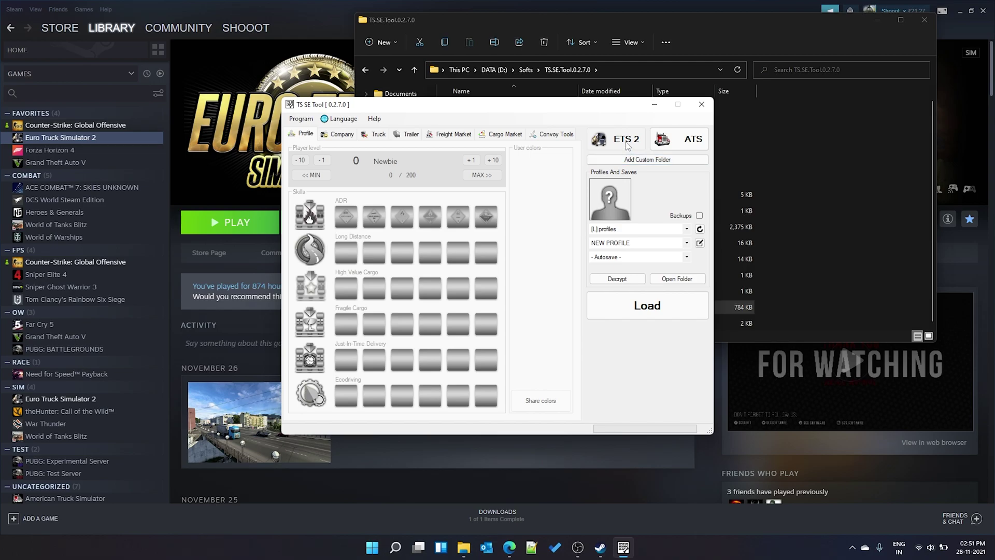
left_click(697, 143)
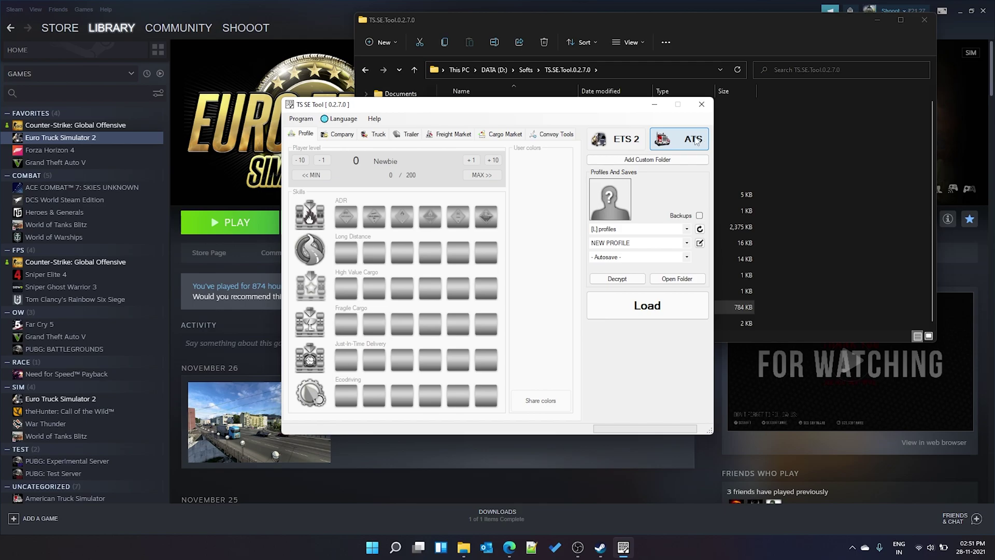
left_click(621, 140)
mouse_move(601, 236)
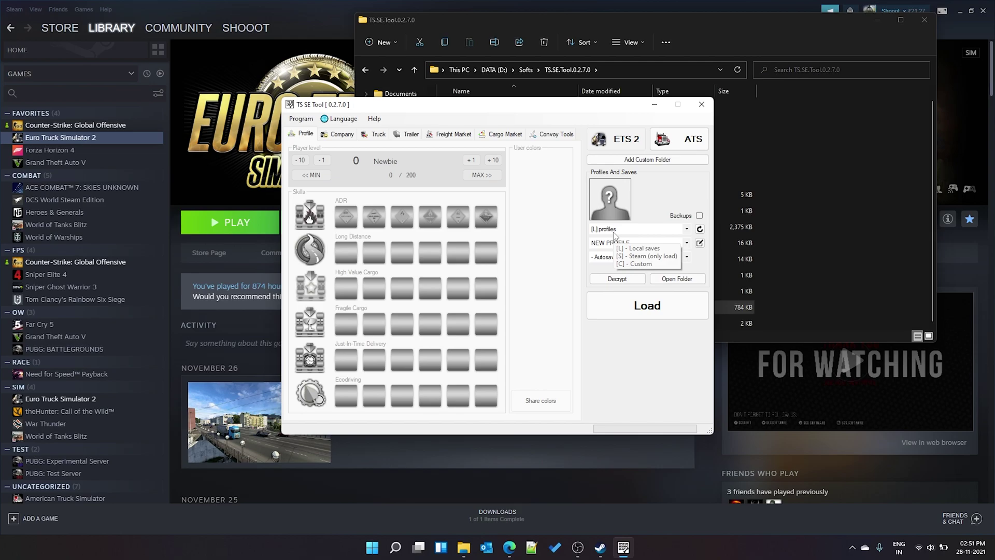
left_click(616, 230)
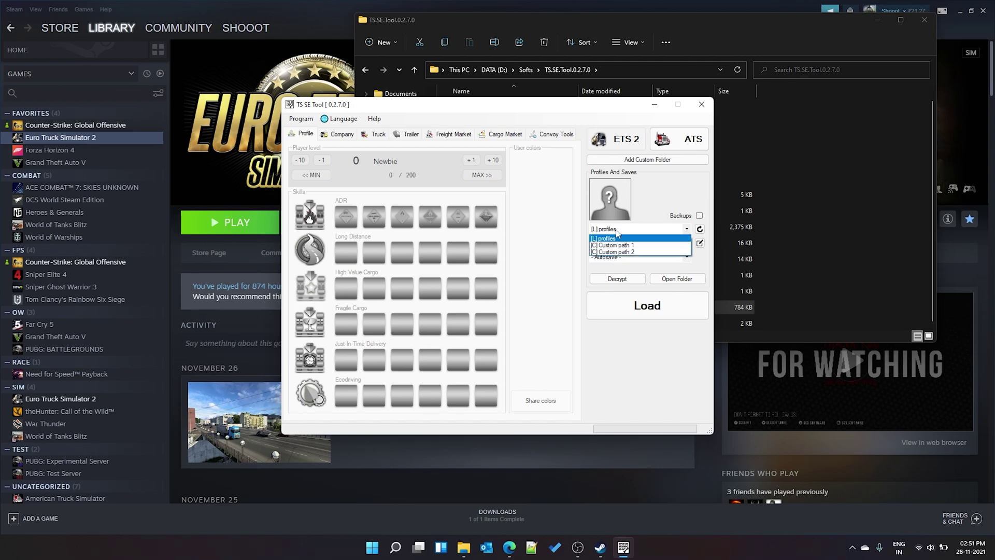
left_click(617, 231)
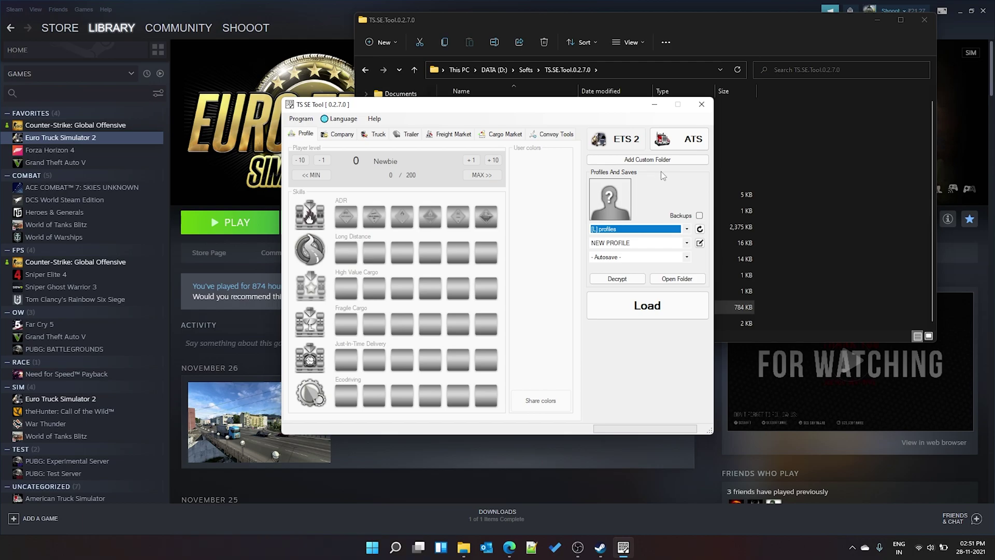
left_click(627, 161)
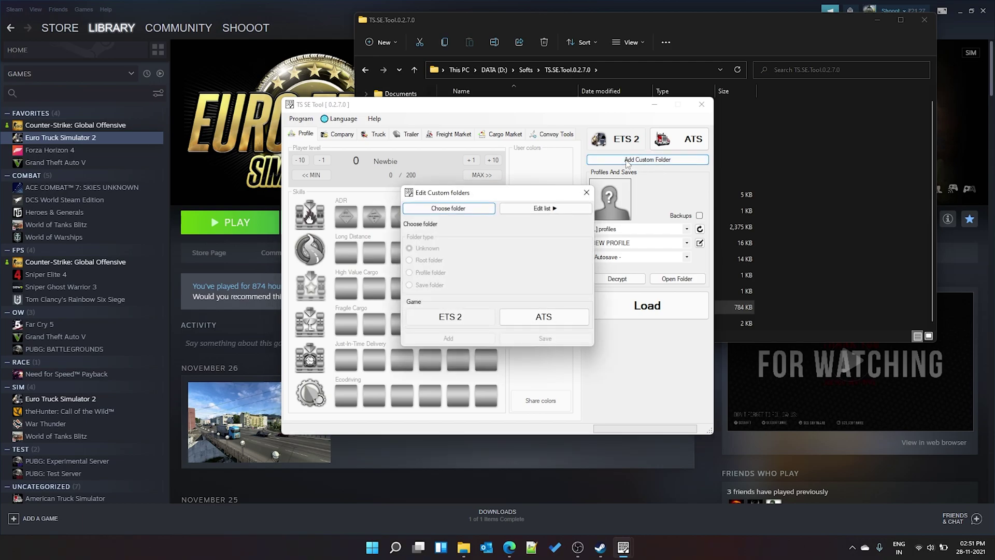
left_click(449, 208)
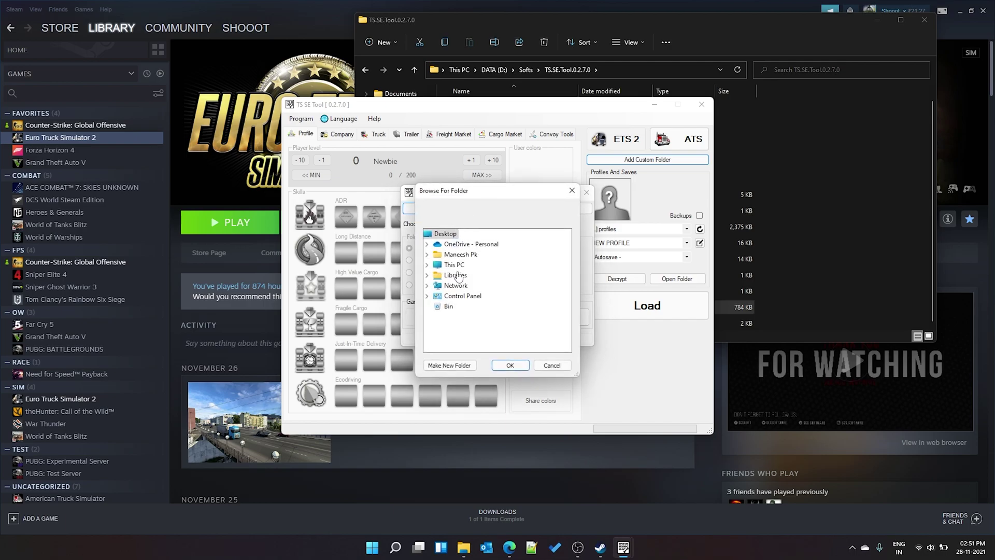
left_click(552, 366)
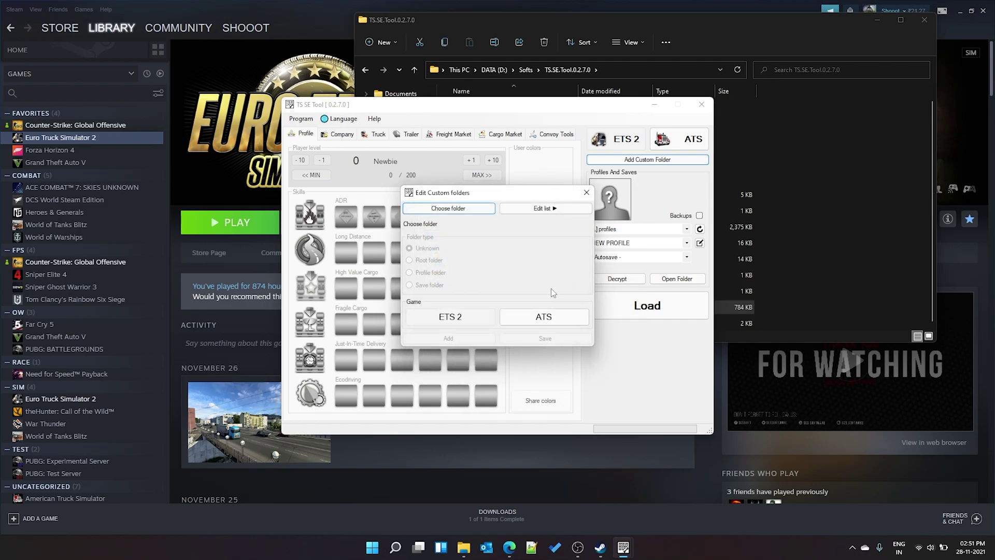
left_click(586, 193)
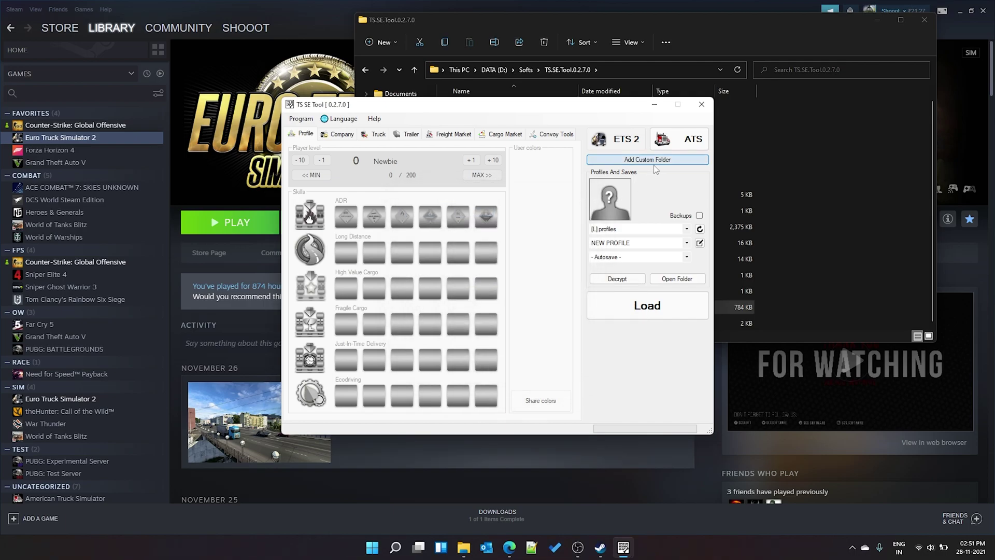
left_click(629, 231)
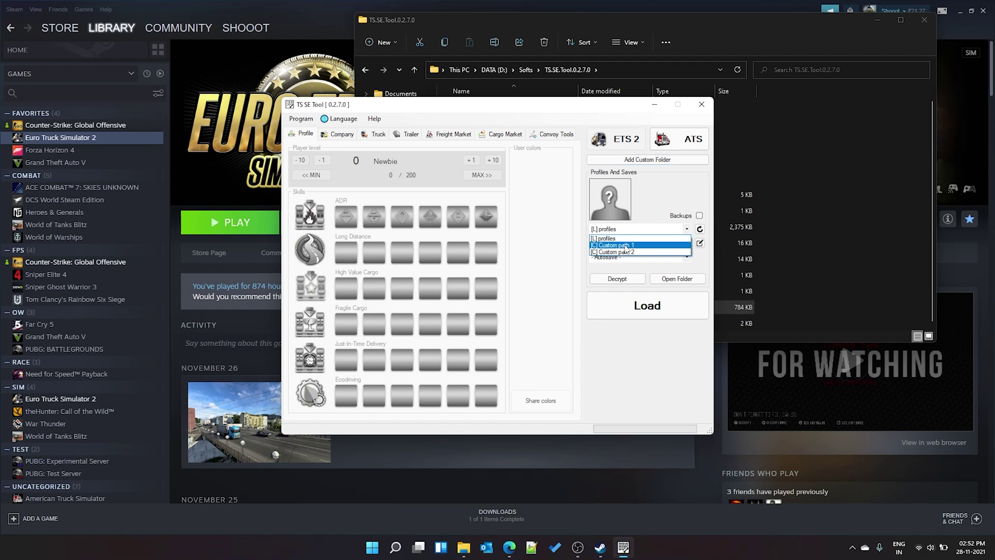
left_click(602, 238)
left_click(596, 229)
left_click(597, 238)
left_click(614, 228)
left_click(595, 238)
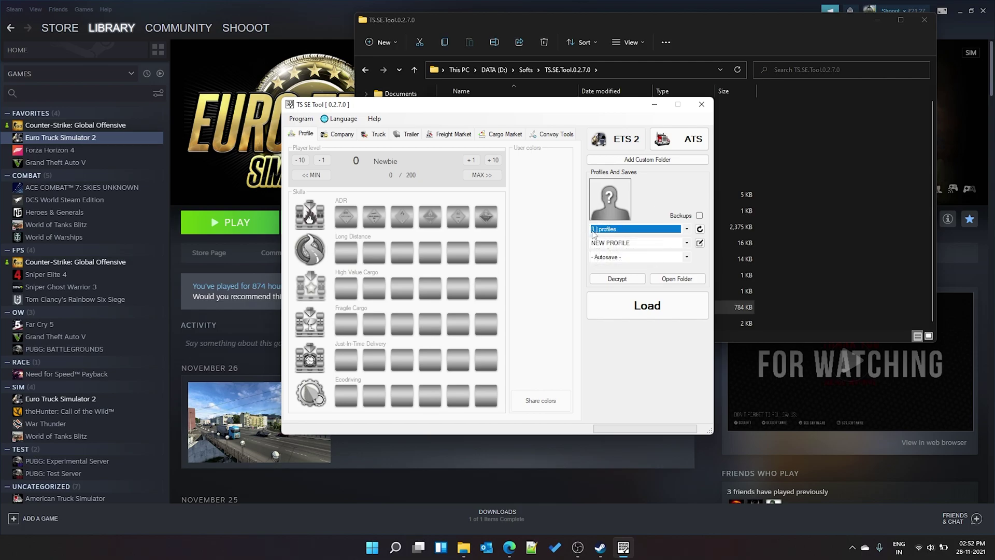
left_click(629, 243)
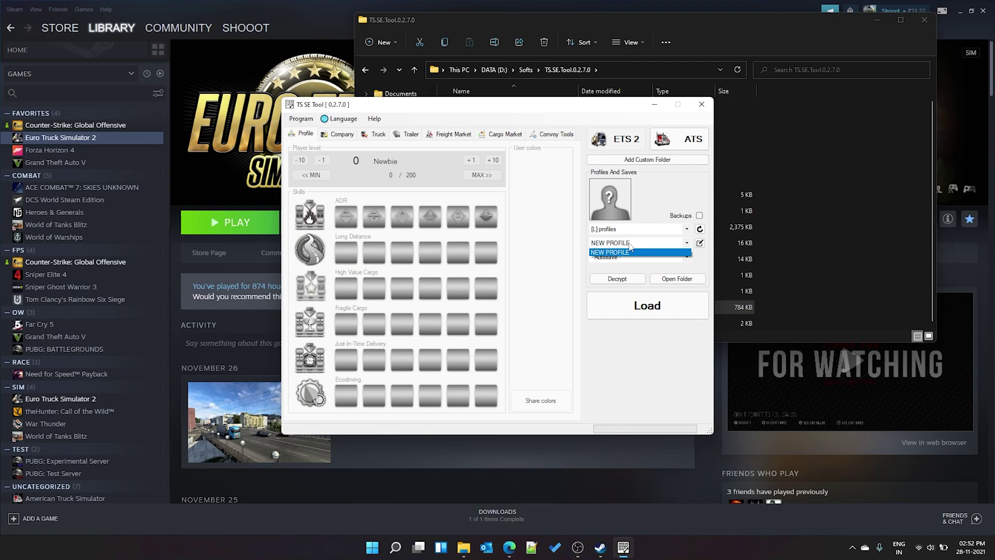
left_click(615, 251)
left_click(687, 243)
left_click(632, 244)
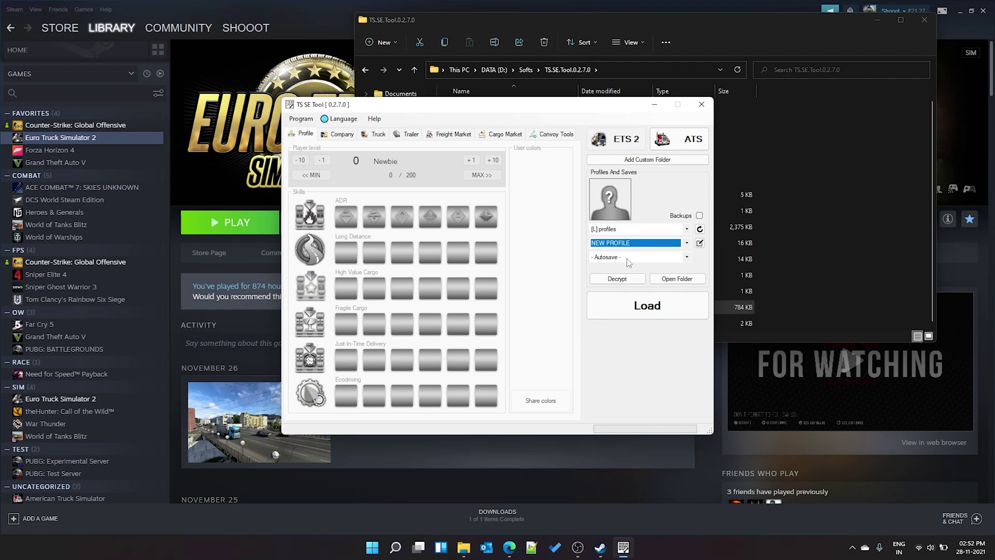
left_click(627, 259)
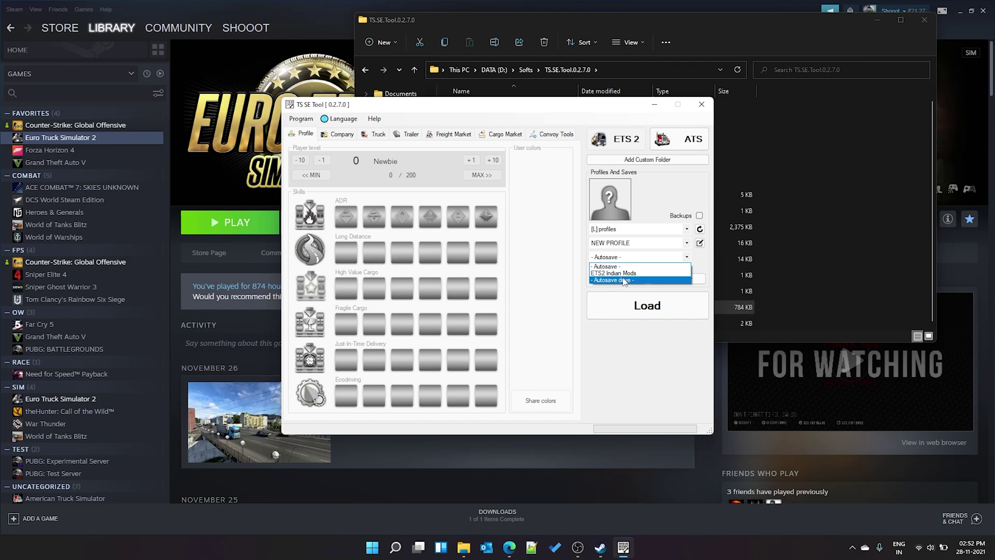
left_click(624, 267)
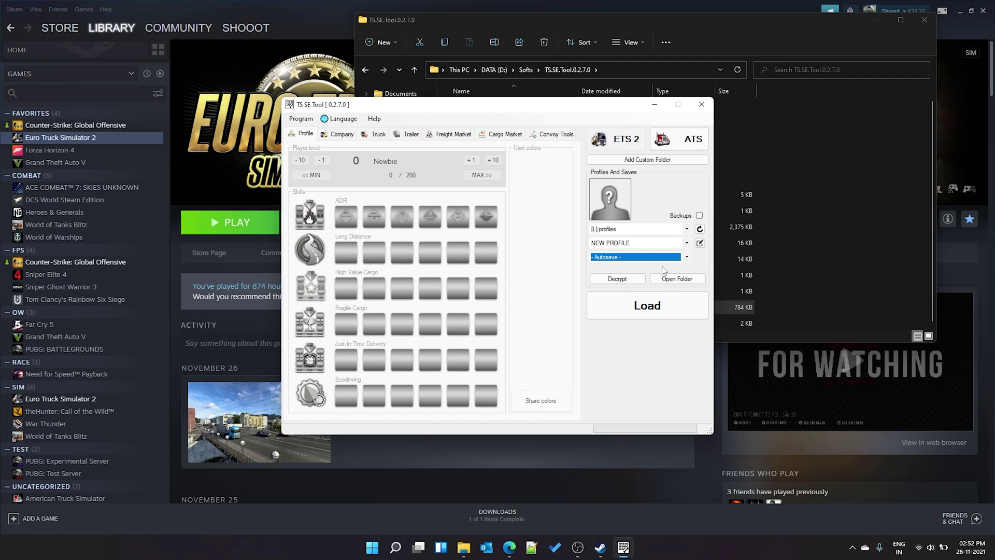
Step: Load the NEW PROFILE autosave and max out the Long Distance, High Value and Fragile Cargo skills
left_click(653, 307)
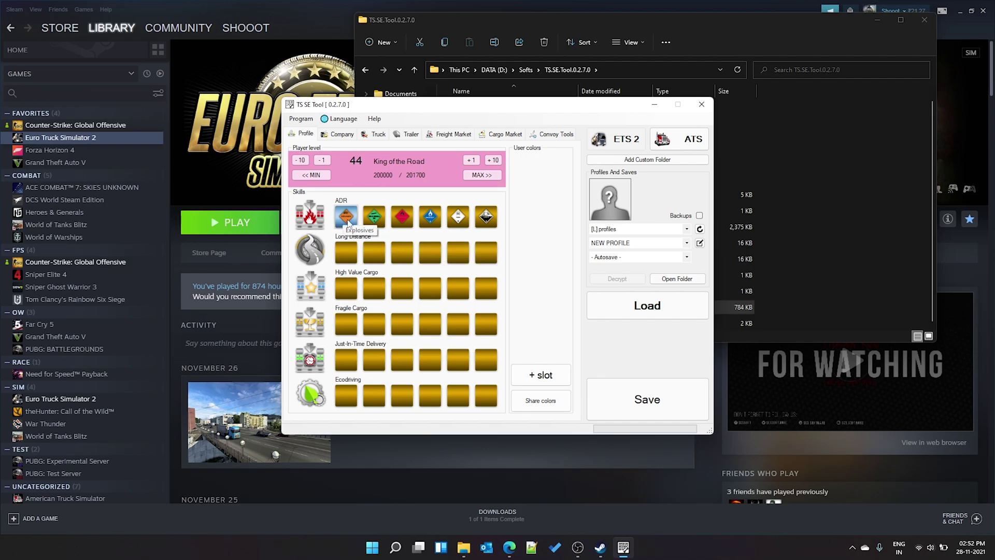
left_click(346, 252)
left_click(345, 288)
left_click(345, 324)
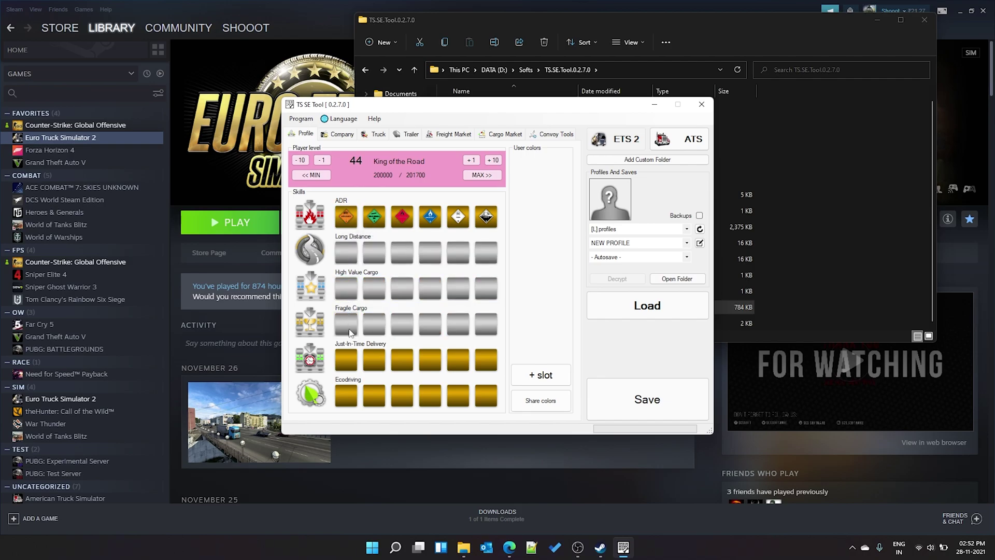
left_click(486, 324)
left_click(491, 285)
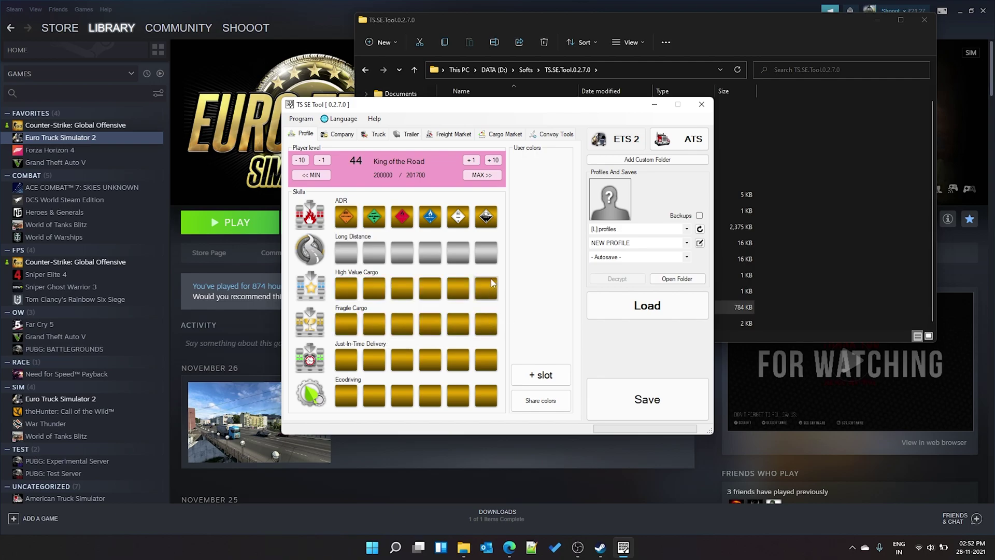
left_click(486, 253)
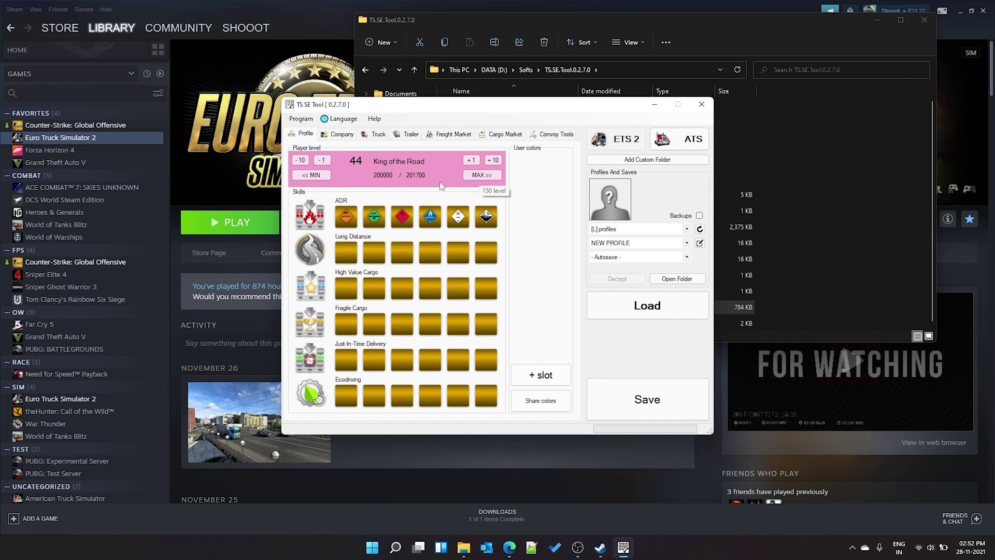
Step: Raise the player level in +10 steps to 117, Divine Champion
left_click(494, 161)
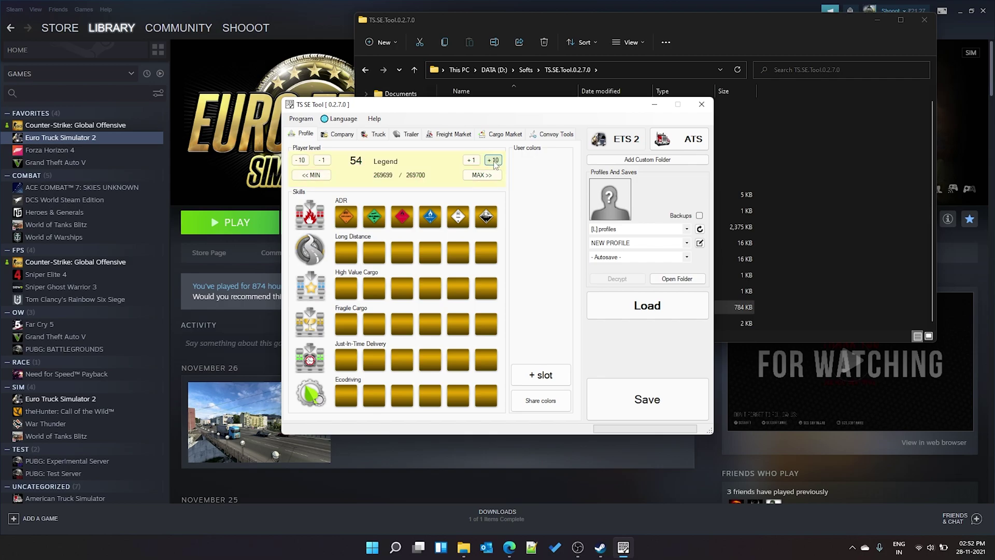
left_click(494, 160)
left_click(493, 161)
left_click(493, 161)
left_click(493, 160)
left_click(493, 161)
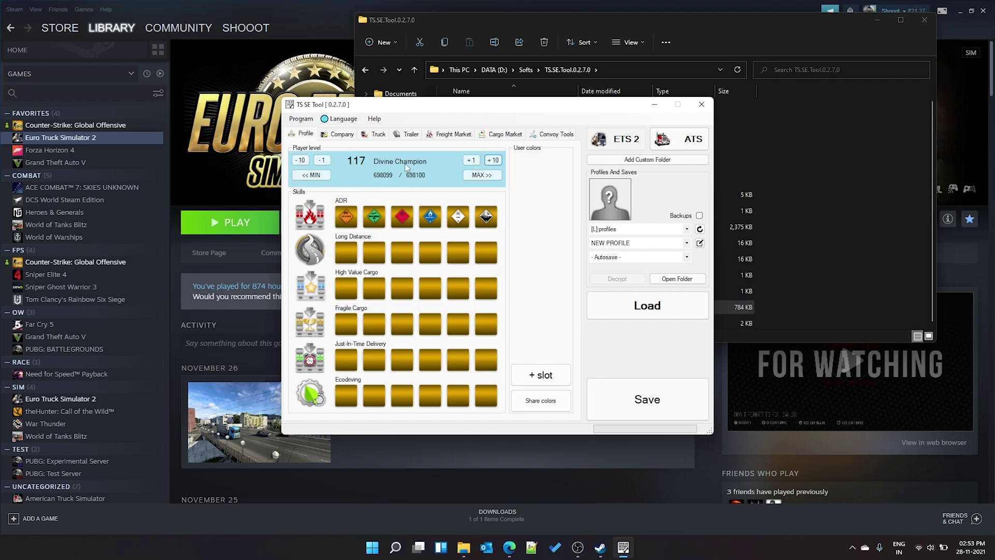
left_click(336, 134)
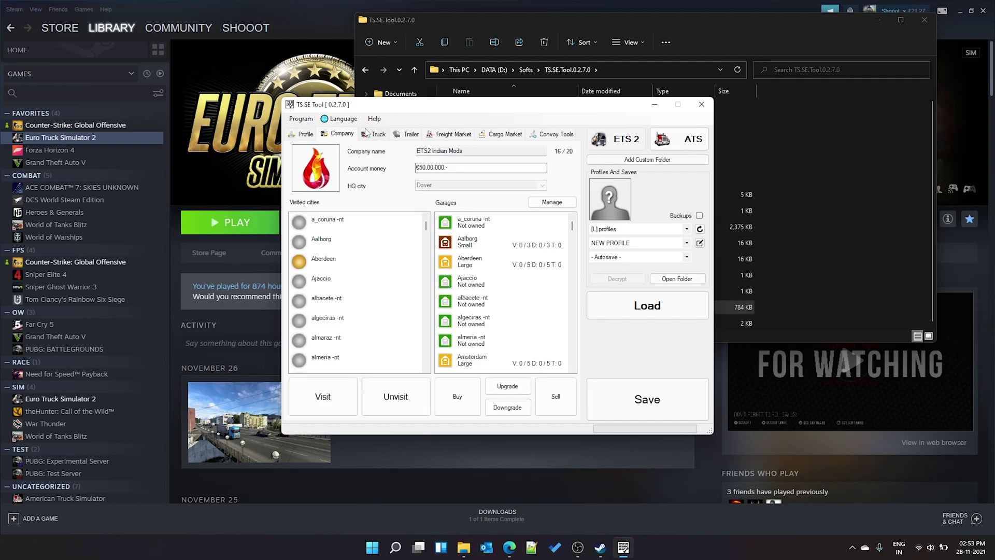
Step: Enter €5,55,555 as the company's account money and commit it via the company name field
left_click(457, 169)
type("000")
key("ctrl+a")
type("55")
left_click(471, 151)
left_click_drag(471, 152, 406, 151)
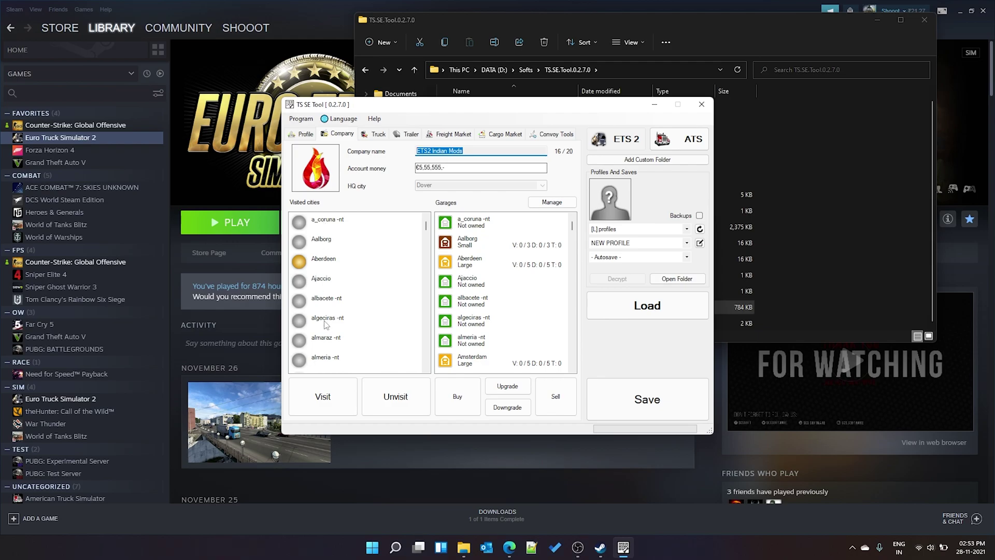
scroll(329, 293, "down", 15)
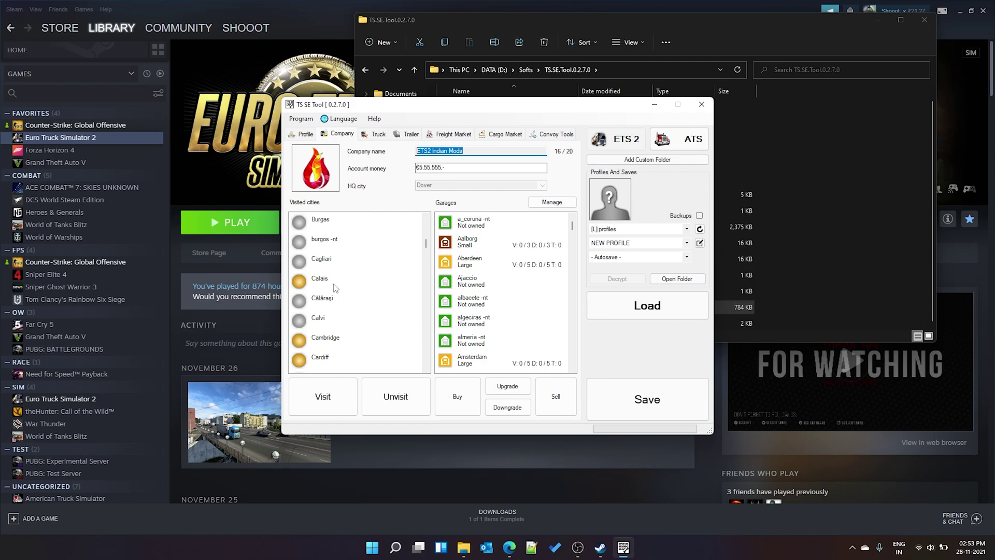
Step: Mark Cagliari and then all remaining cities as visited
left_click(328, 262)
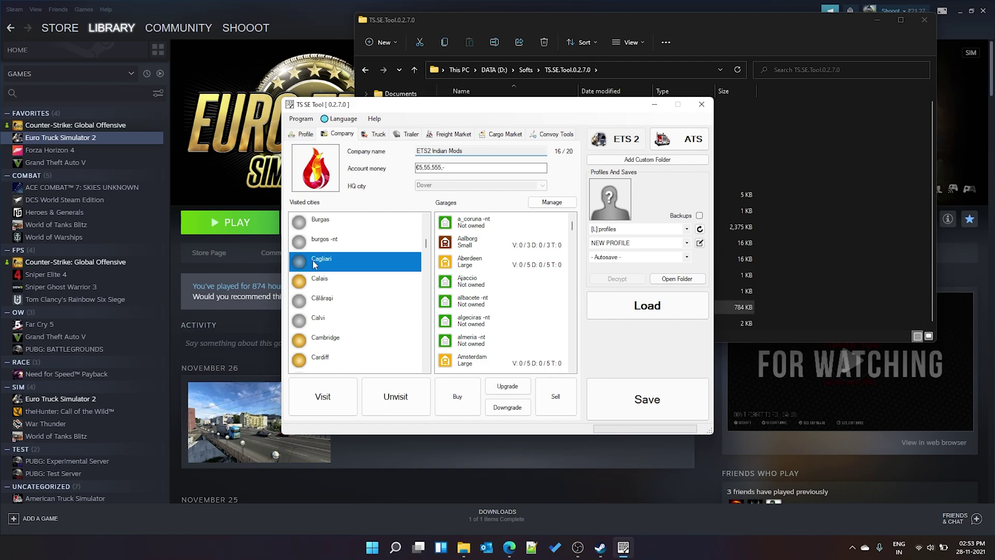
left_click(328, 402)
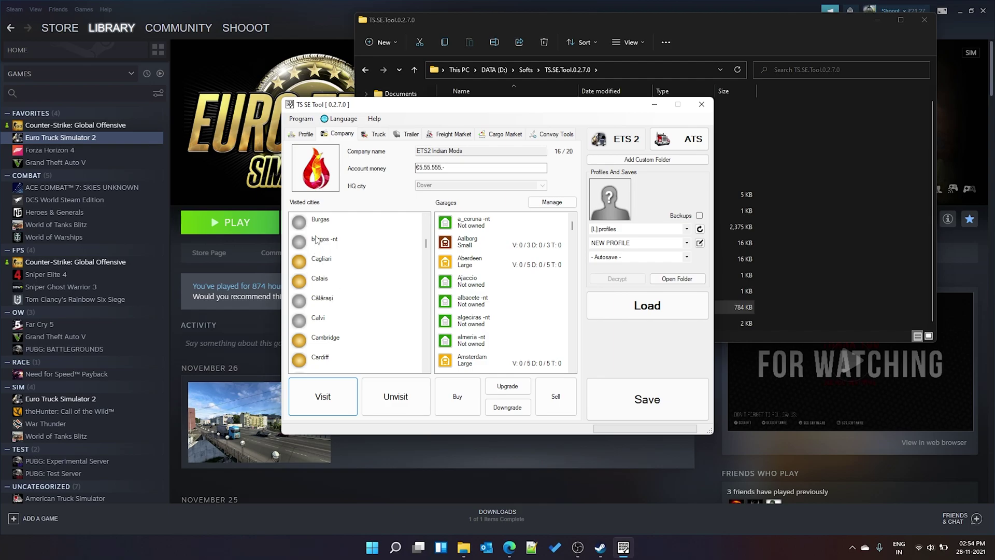
left_click(329, 405)
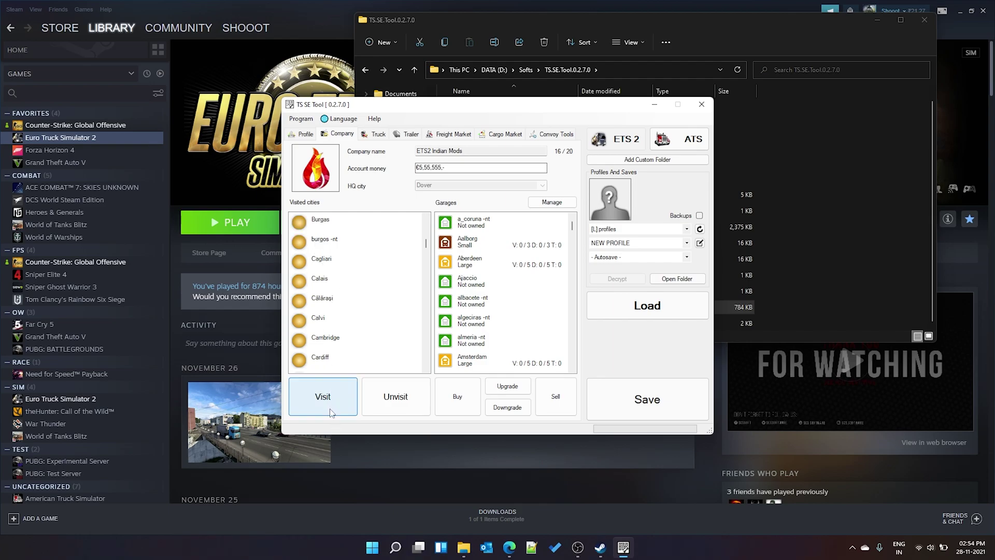
scroll(323, 300, "down", 2)
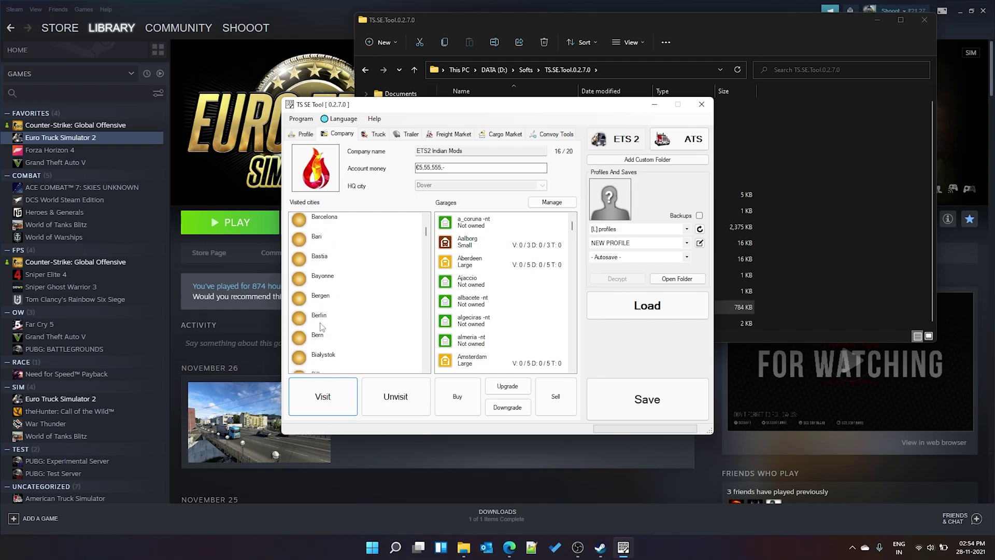
scroll(327, 317, "down", 15)
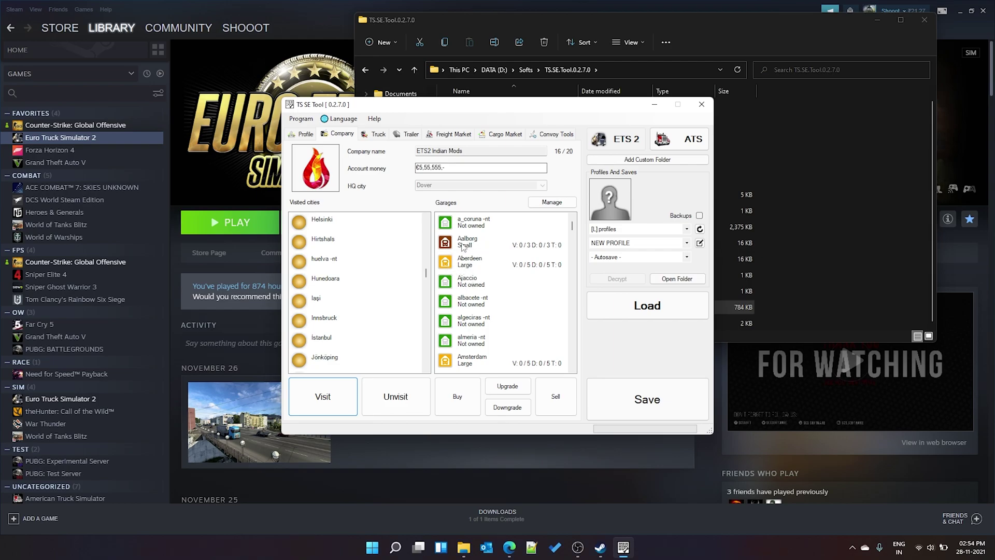
Step: Buy every unowned garage, including Ajaccio, and upgrade Aalborg and all garages to large
left_click(471, 247)
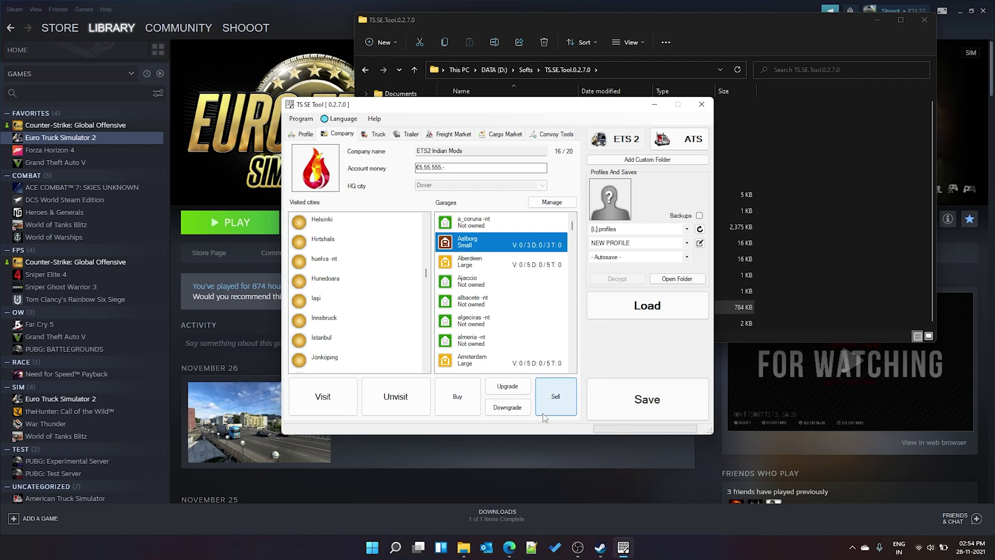
left_click(507, 391)
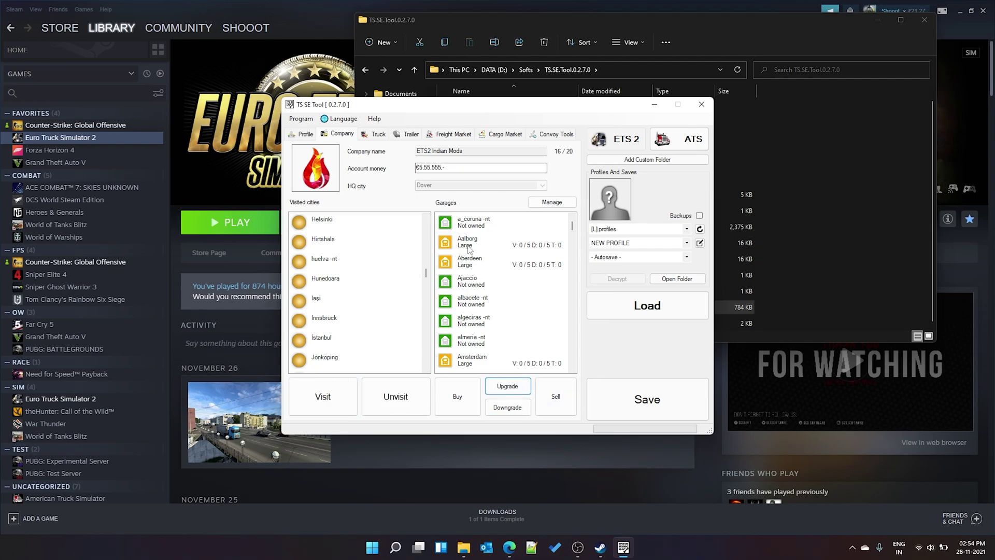
left_click(470, 289)
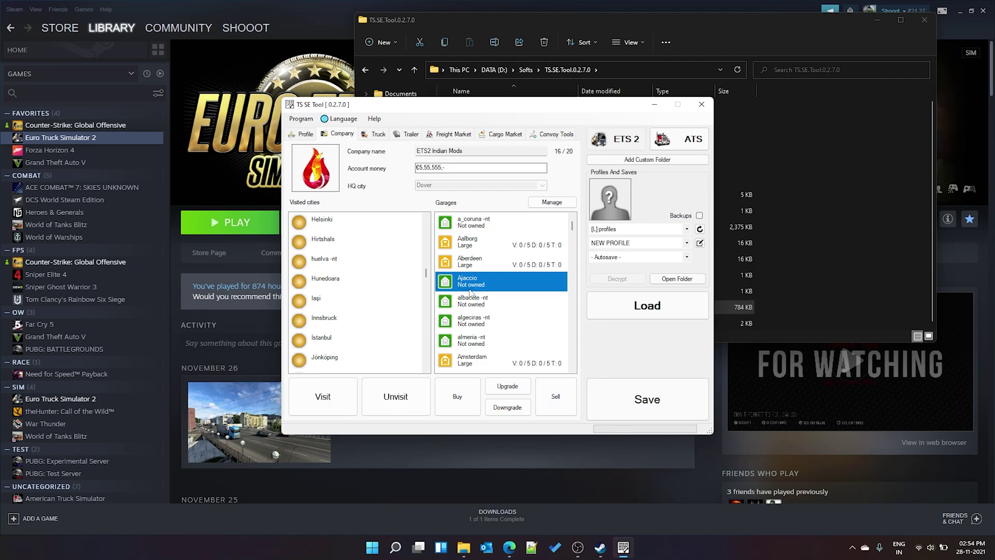
left_click(462, 405)
left_click(470, 285)
left_click(507, 388)
left_click(459, 399)
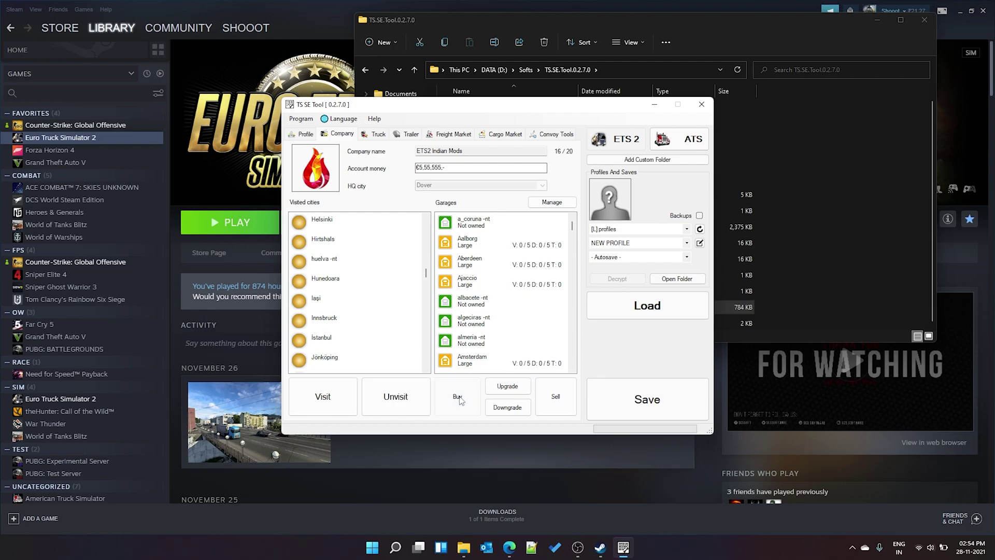
left_click(507, 386)
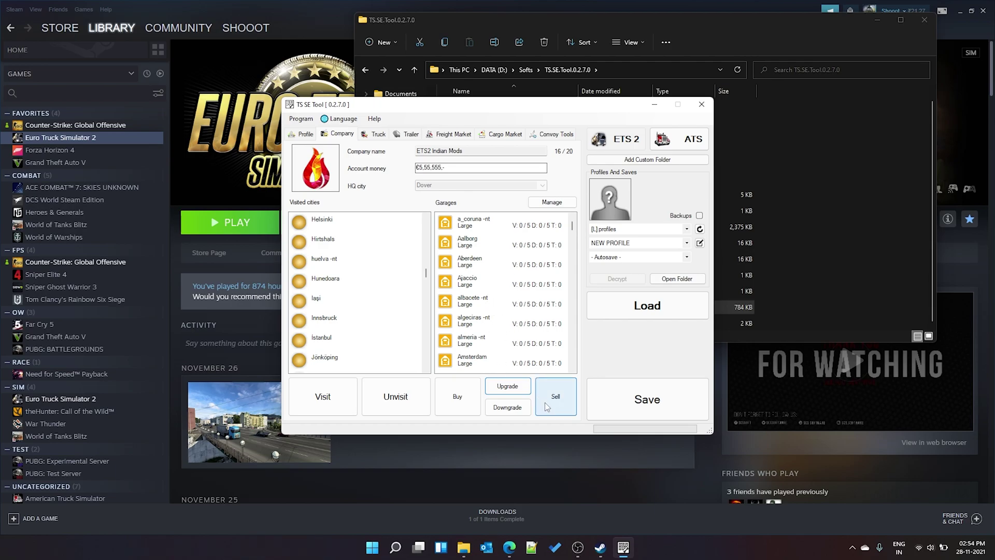
left_click(473, 359)
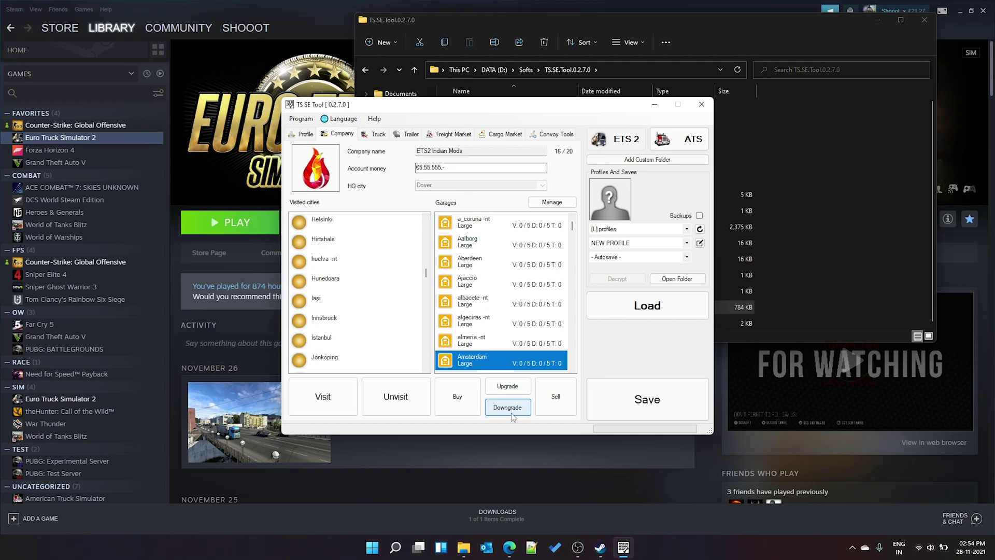
Step: Toggle İstanbul to not visited and then back to visited
left_click(322, 340)
left_click(397, 396)
left_click(344, 346)
left_click(381, 398)
left_click(333, 343)
left_click(334, 390)
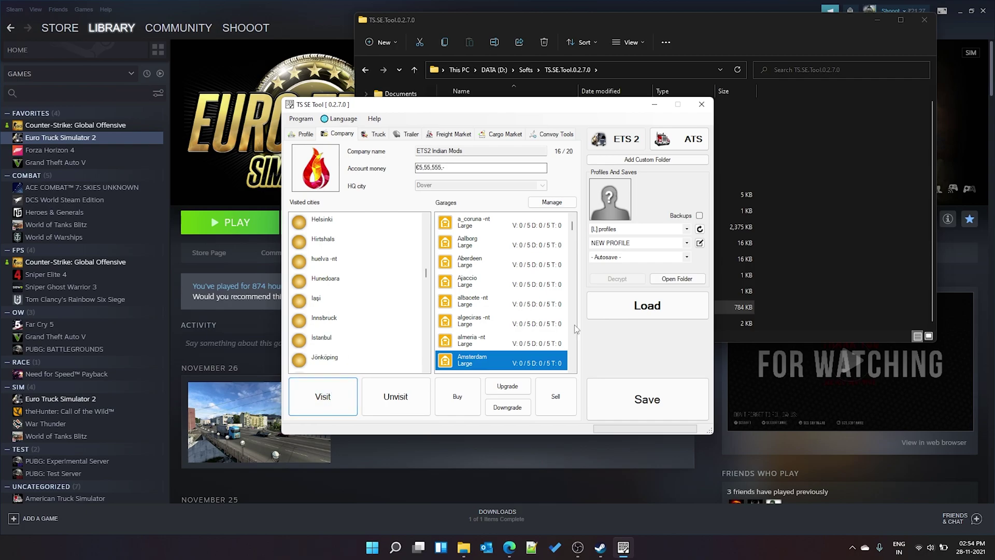
Step: Select the Ajaccio garage, then bring up the Truck tab's list of company trucks
left_click(477, 287)
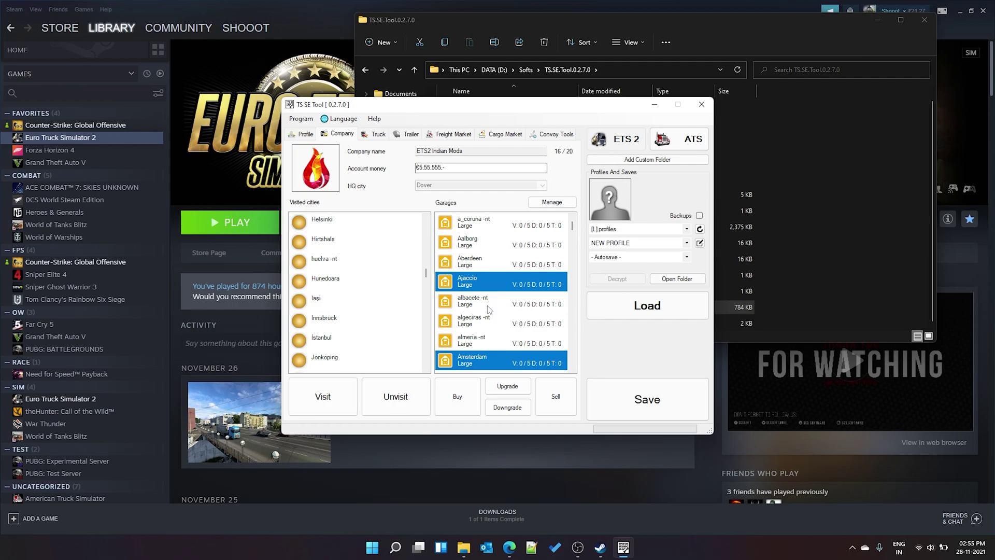
scroll(518, 316, "down", 3)
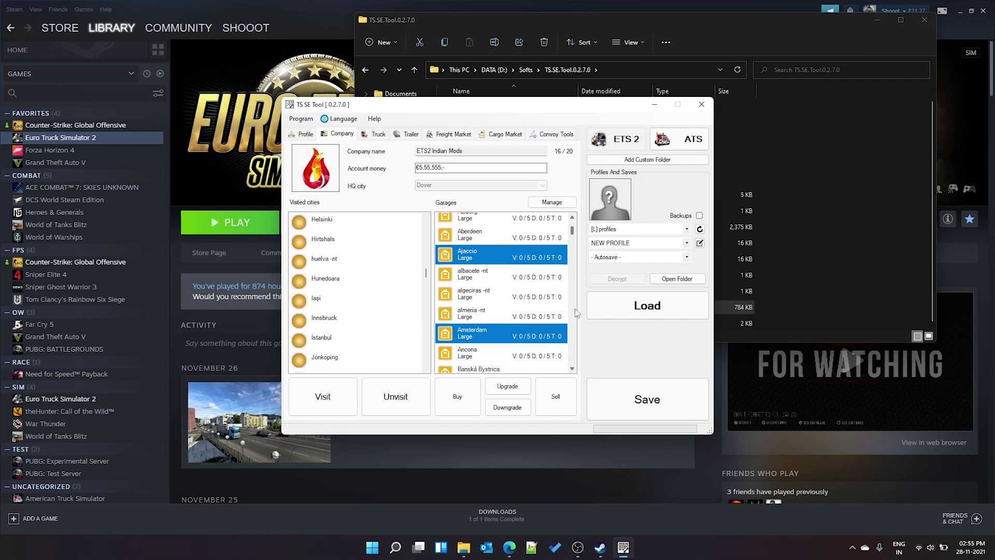
scroll(463, 328, "up", 2)
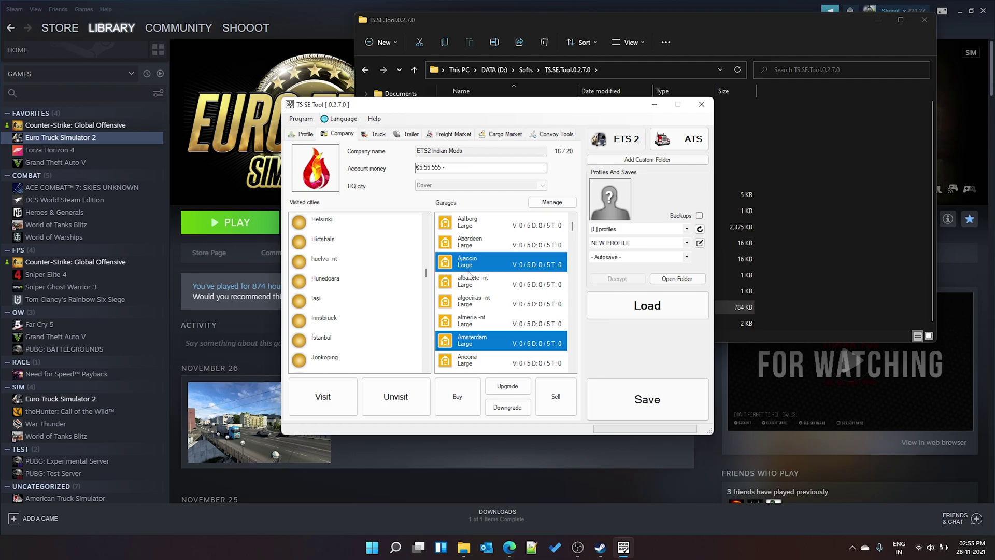
left_click(377, 136)
left_click(377, 159)
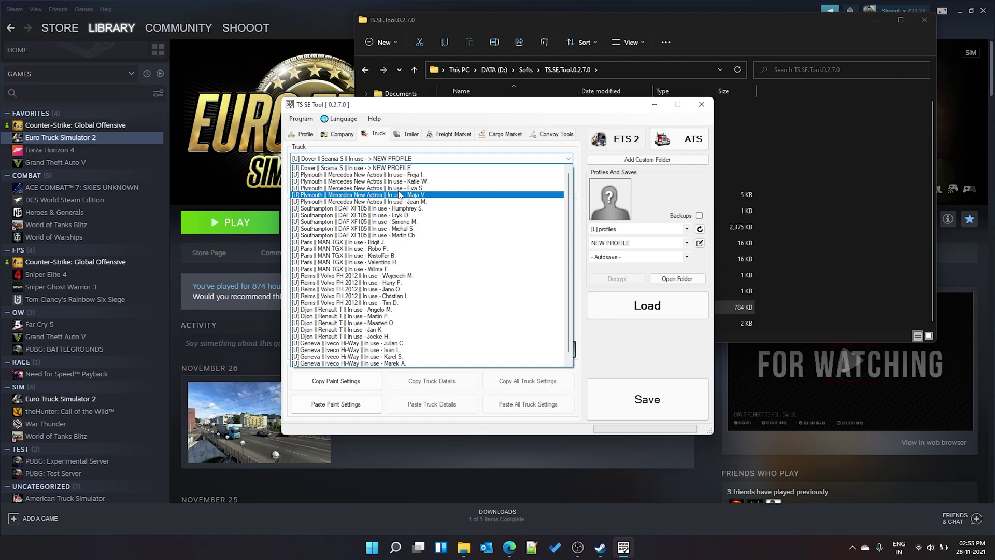
Step: Keep the Dover Scania S selected and copy its paint settings
left_click(398, 167)
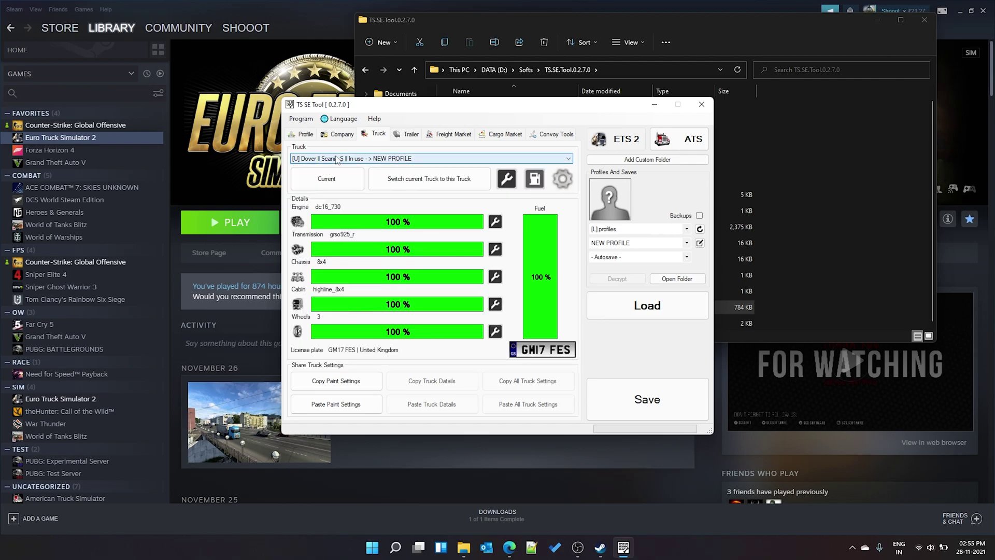
left_click(394, 160)
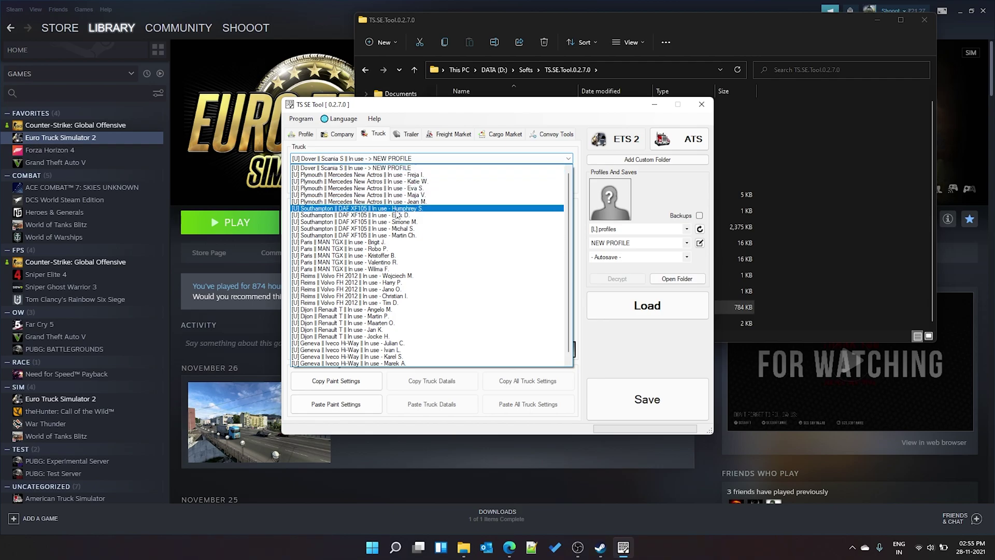
left_click(406, 159)
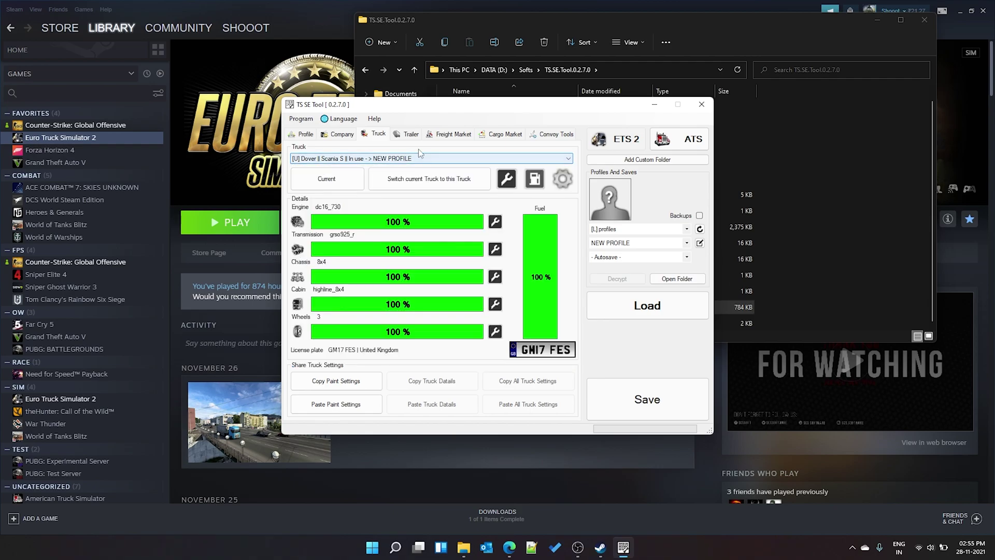
left_click(405, 159)
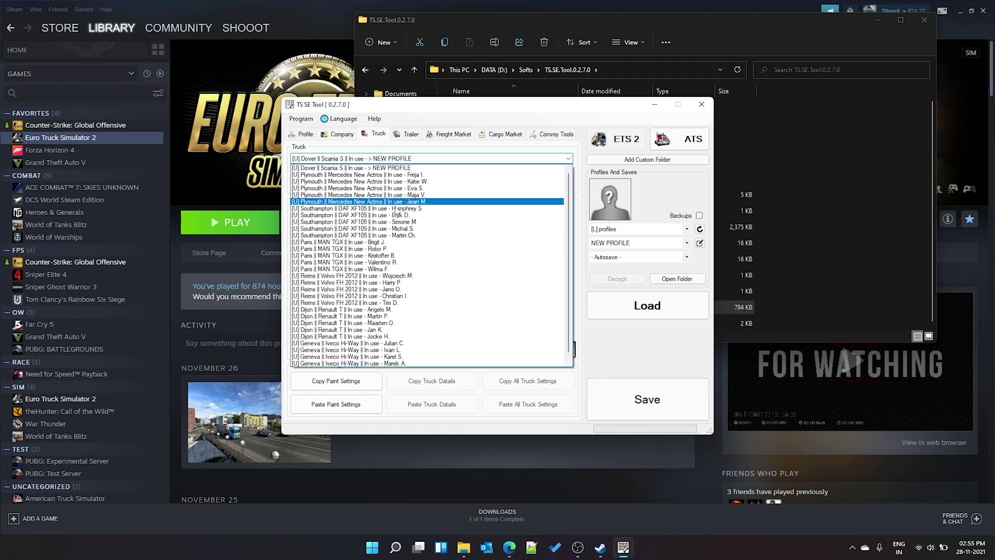
left_click(404, 168)
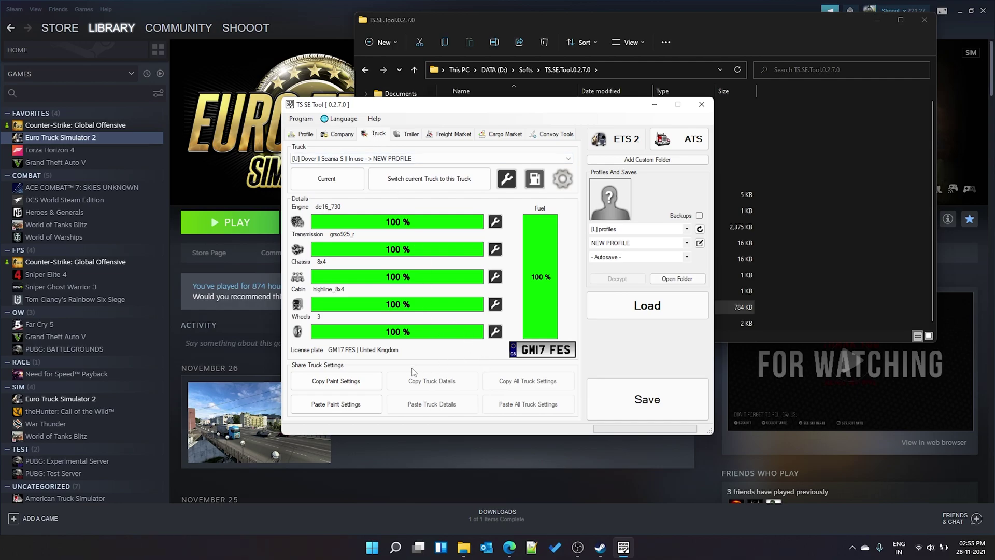
left_click(328, 384)
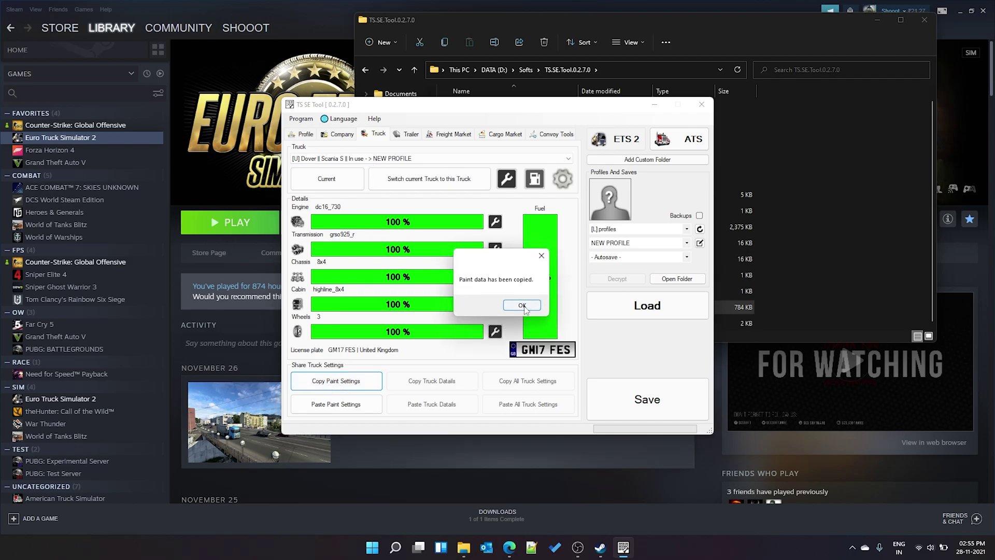
left_click(522, 305)
Step: Switch to the Paris MAN TGX, then back to the Dover Scania S
left_click(430, 158)
left_click(372, 257)
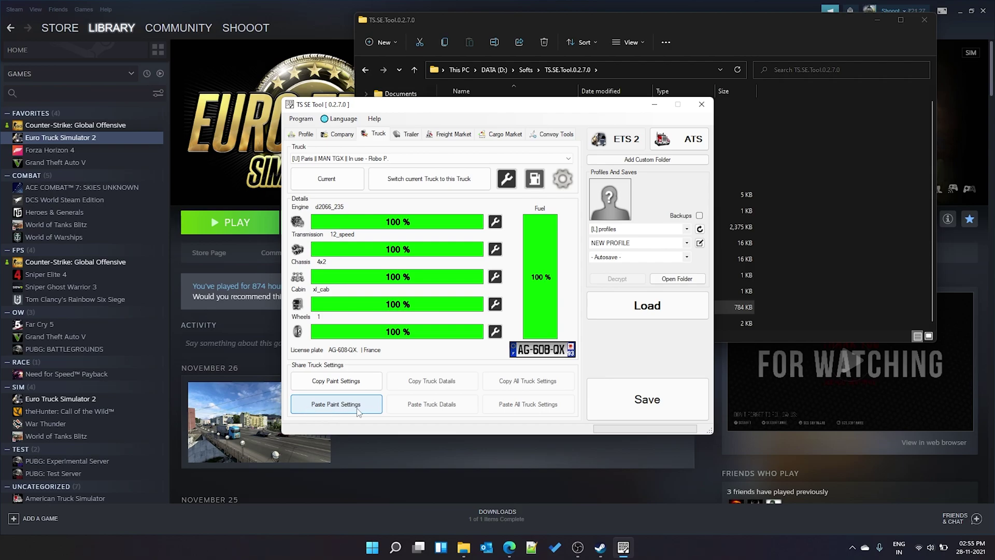
left_click(392, 159)
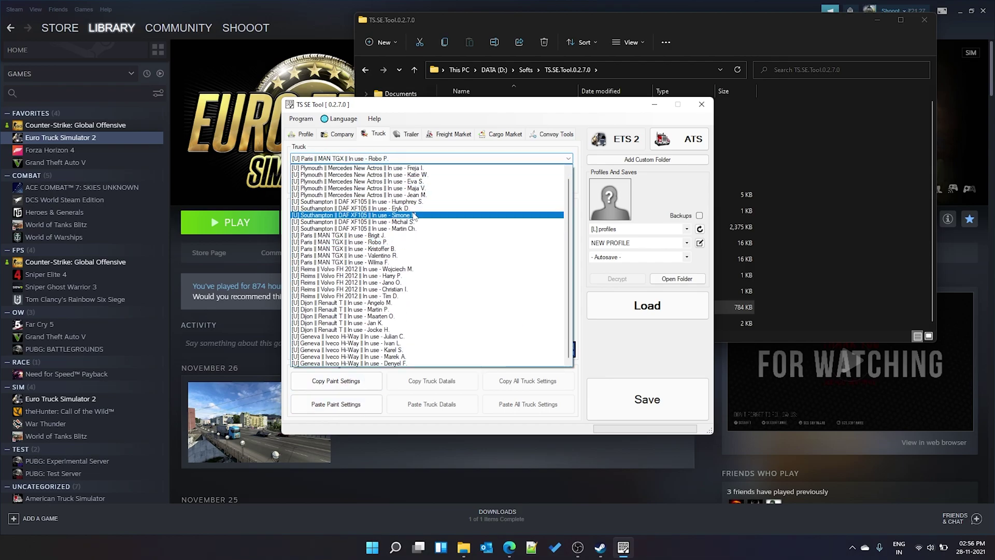
scroll(386, 215, "up", 1)
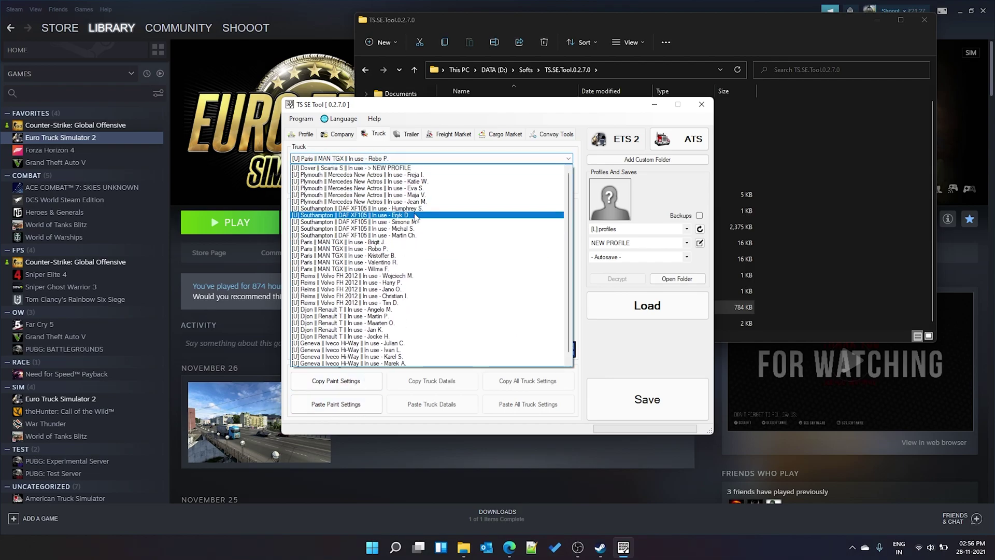
left_click(381, 168)
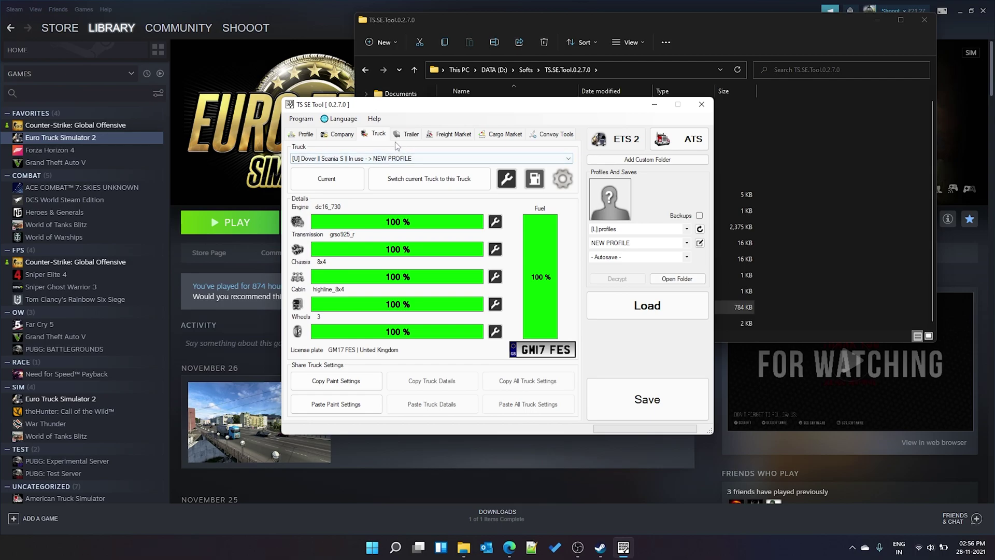
left_click(412, 135)
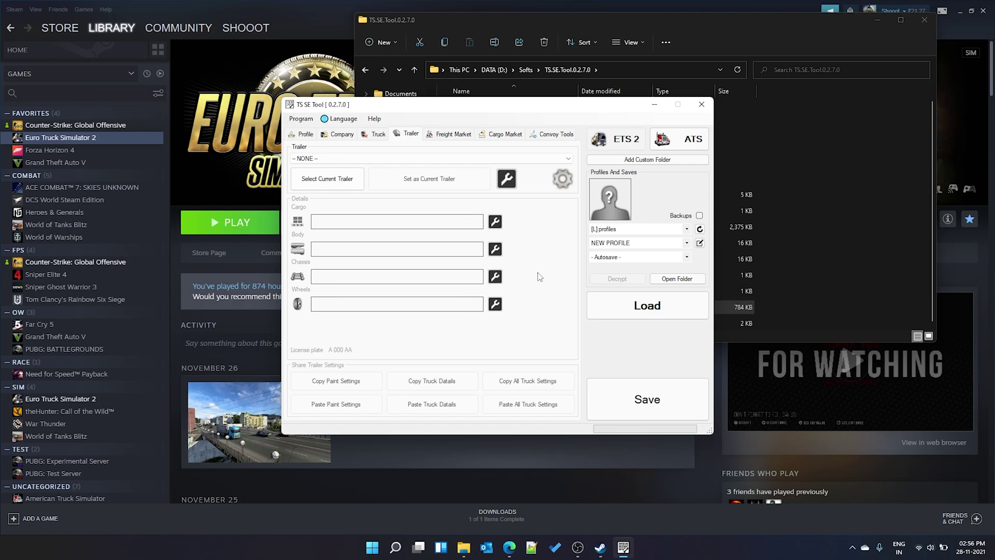
Step: Browse the Freight Market, Cargo Market and Convoy Tools pages, then return to the Profile tab
left_click(454, 135)
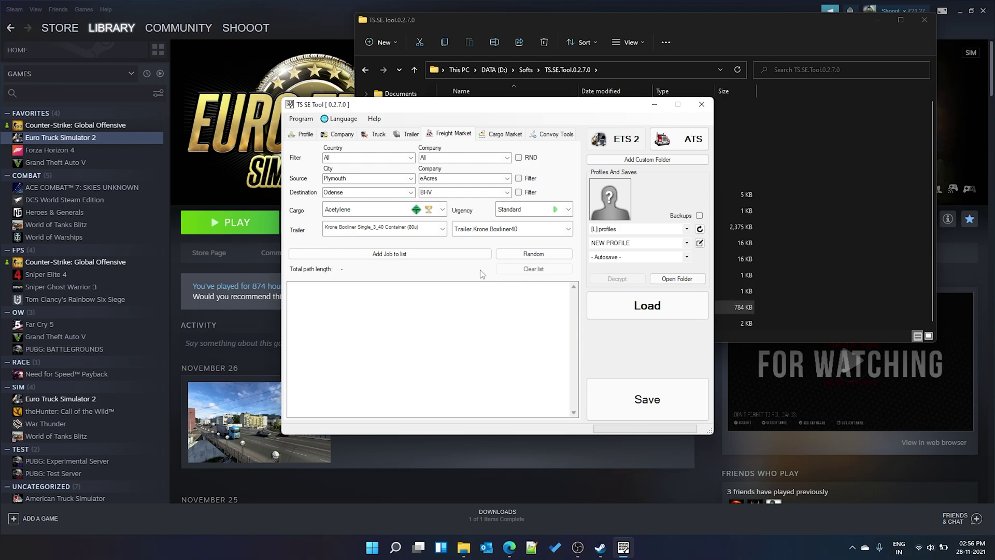
left_click(503, 134)
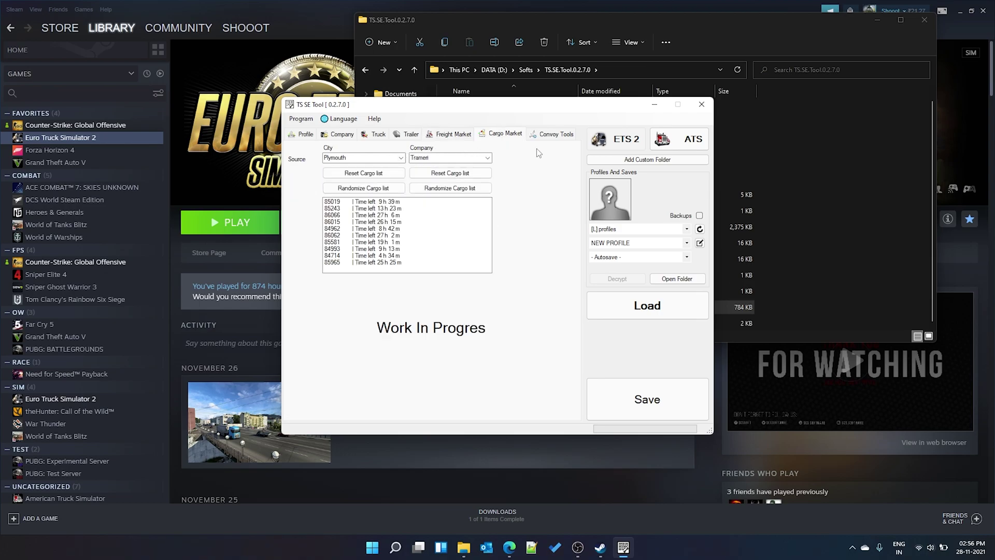
left_click(554, 136)
left_click(487, 138)
left_click(549, 136)
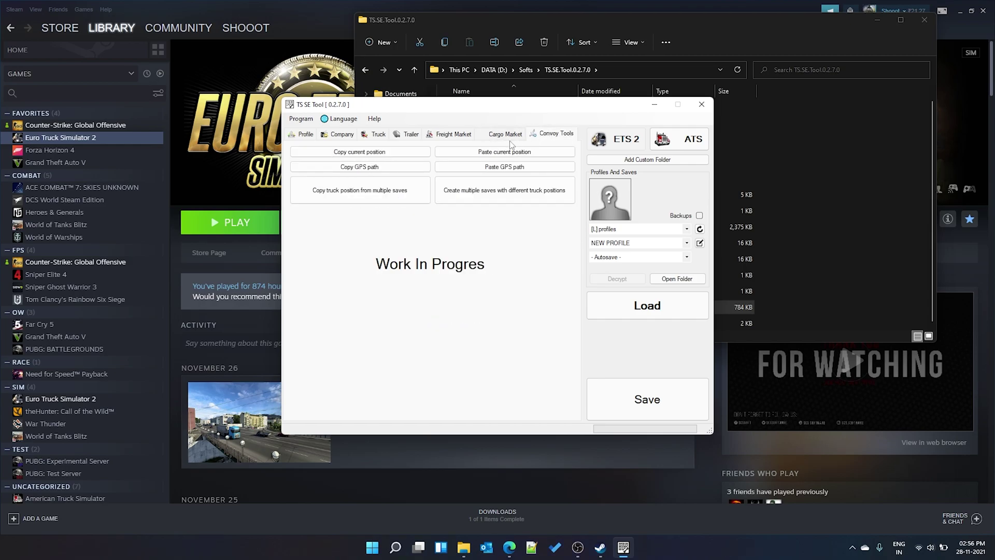
left_click(503, 134)
left_click(540, 133)
left_click(505, 136)
left_click(548, 135)
left_click(314, 134)
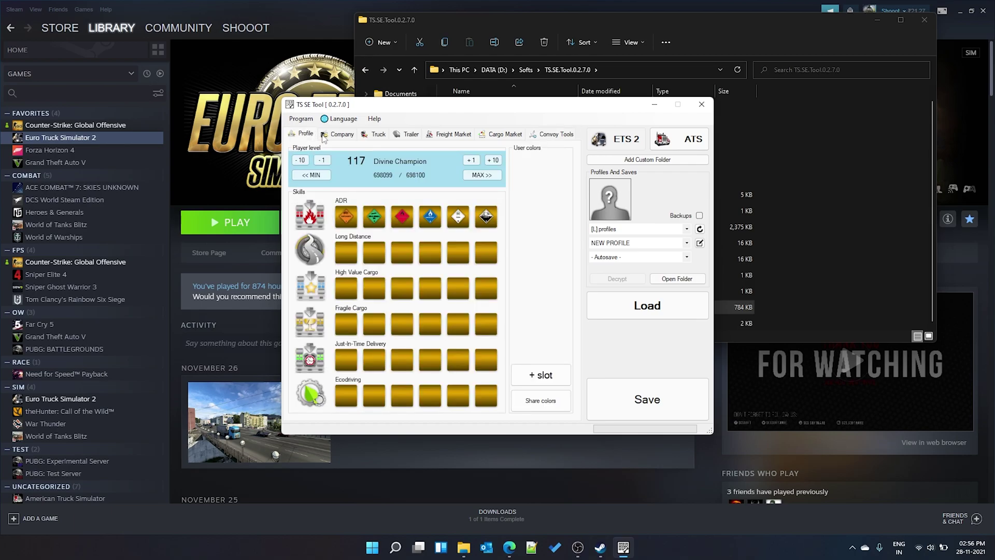
Step: Write the edits to the save file, exit TS SE Tool, and start Euro Truck Simulator 2 with default launch options
left_click(625, 405)
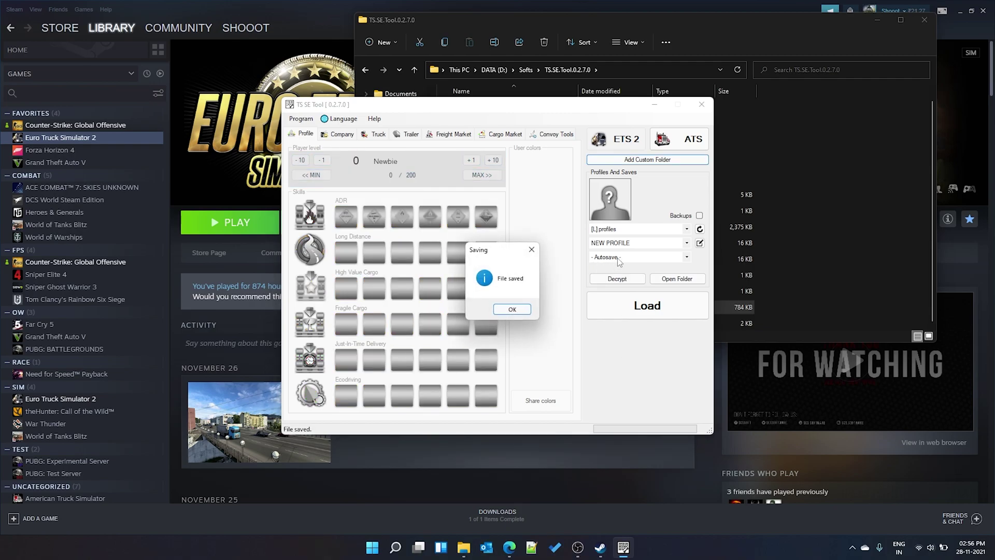
left_click(500, 310)
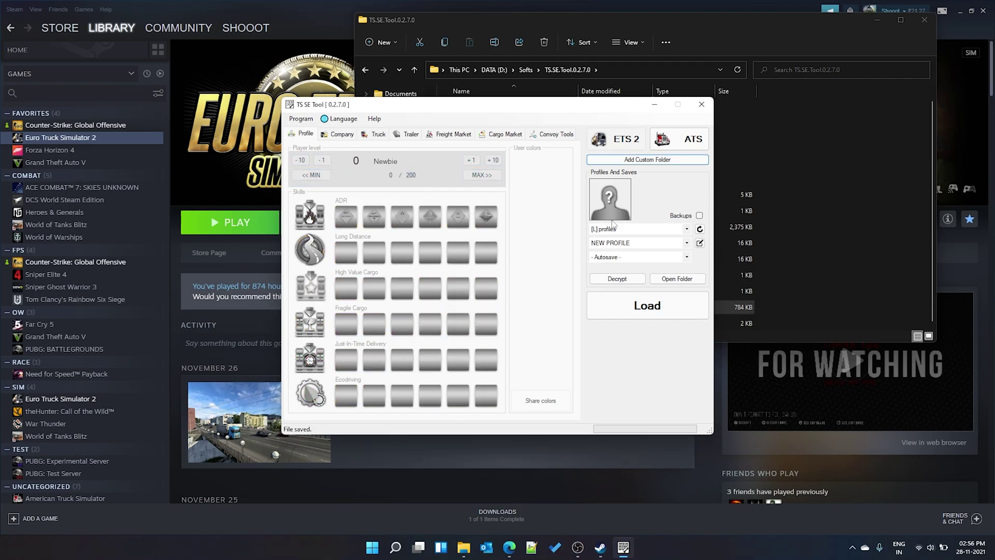
left_click(702, 104)
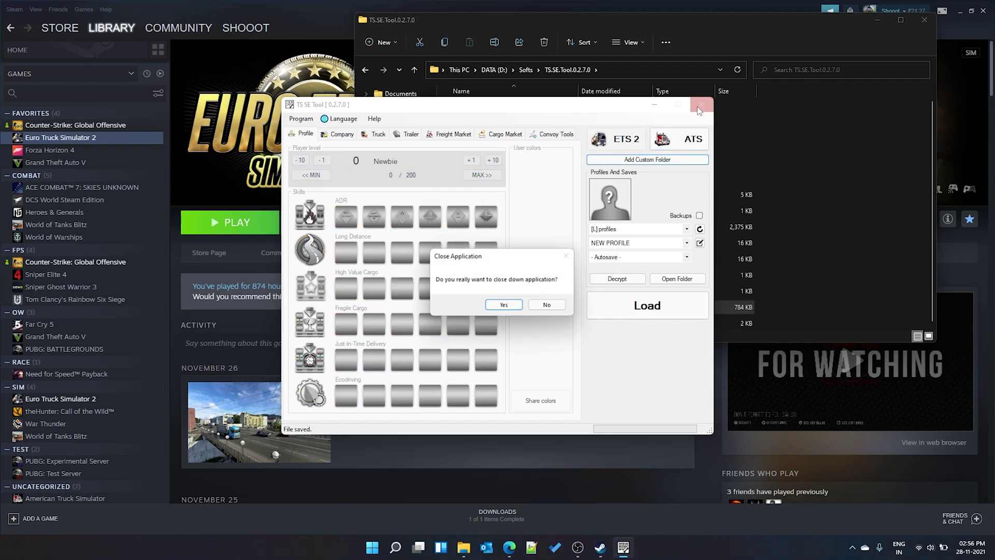
left_click(505, 305)
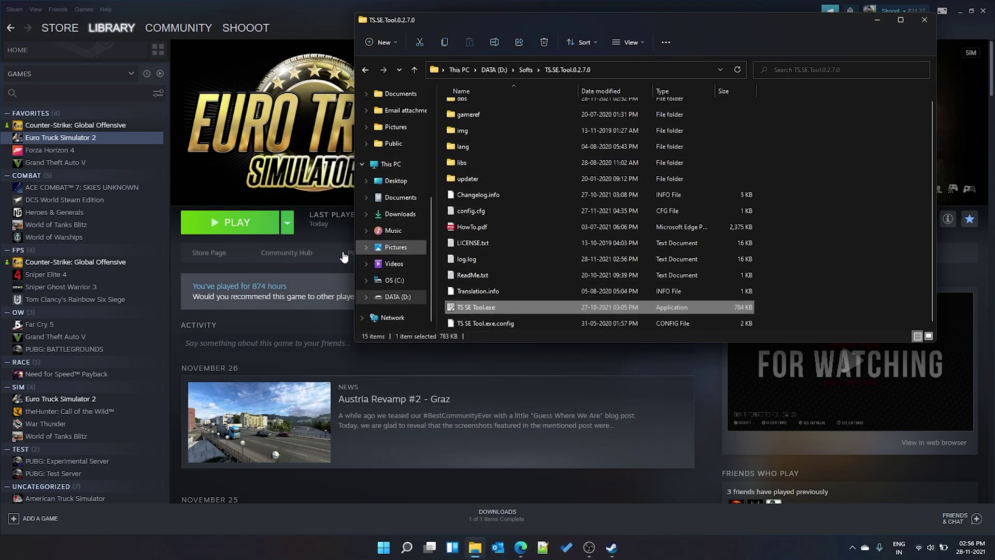
left_click(229, 221)
left_click(512, 346)
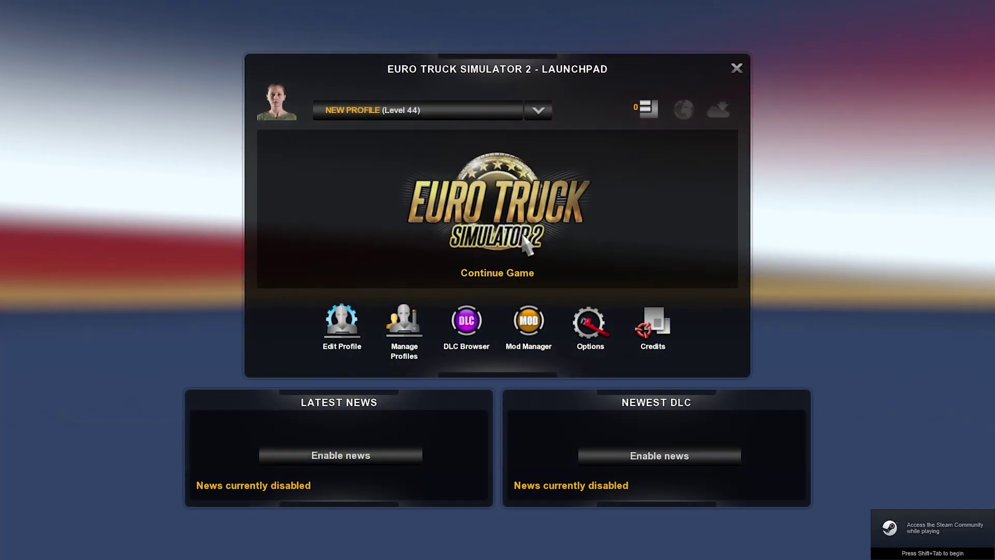
Step: Continue the game and check the Skills overview shows every skill maxed for the Level 117 profile
left_click(523, 238)
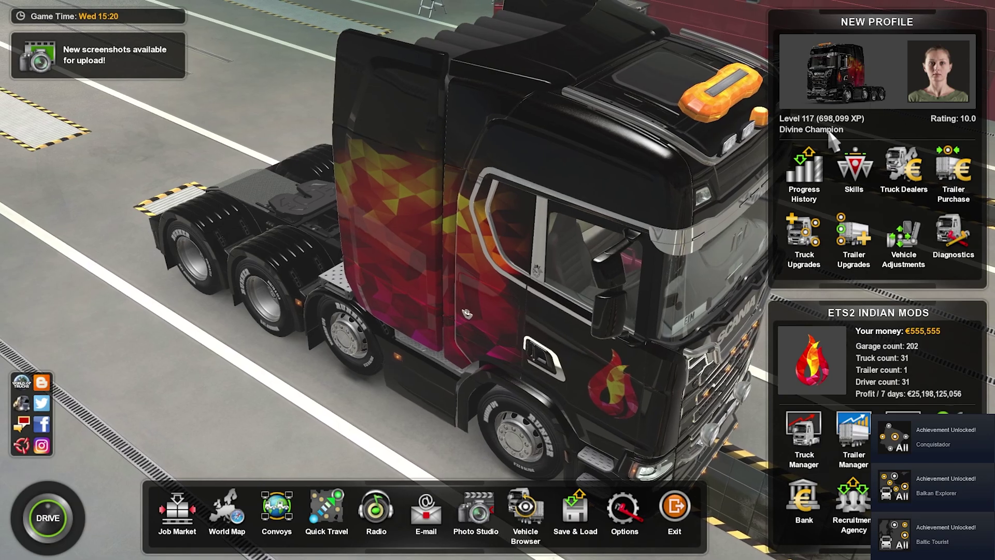
left_click(860, 183)
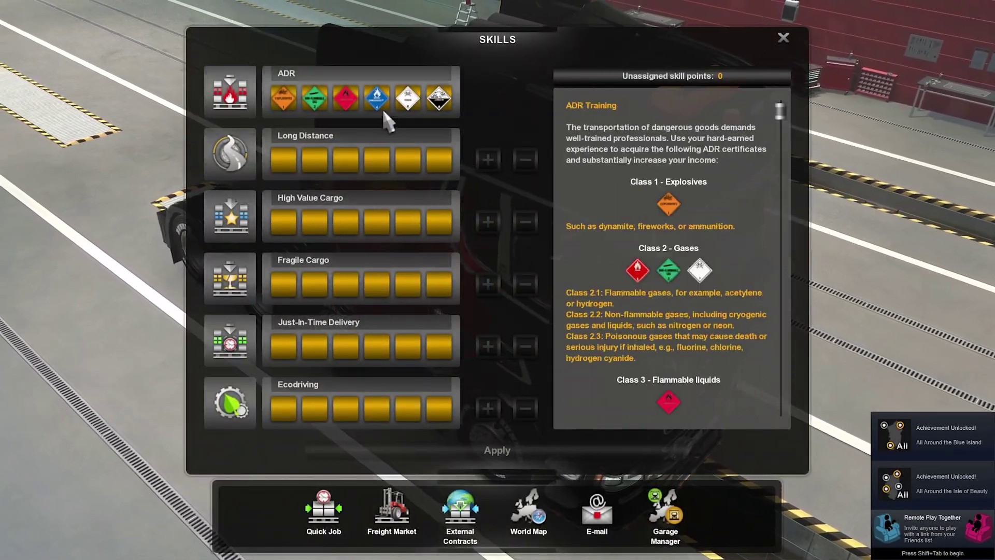
key("Escape")
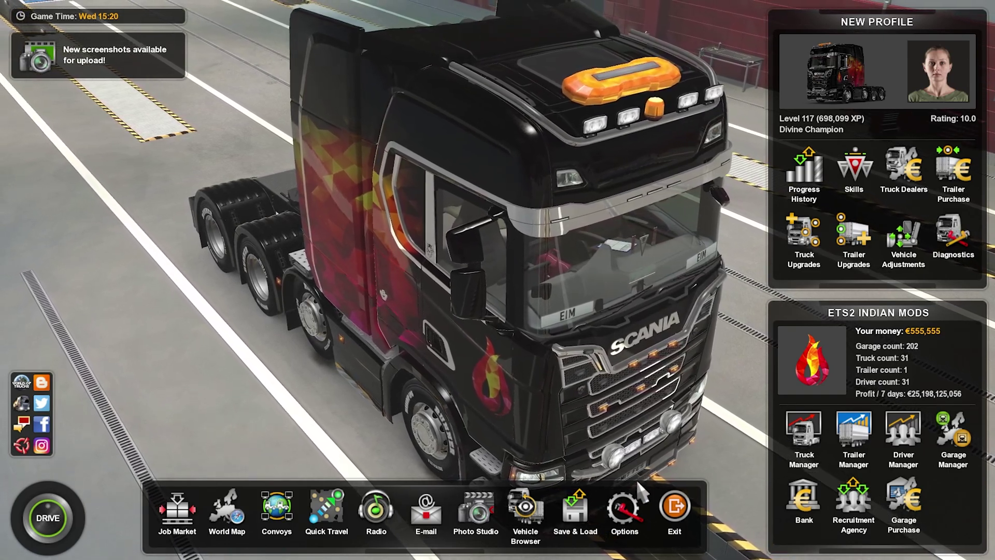
Step: Load the edited profile's autosave from the Load Game list with autosaves shown
left_click(575, 518)
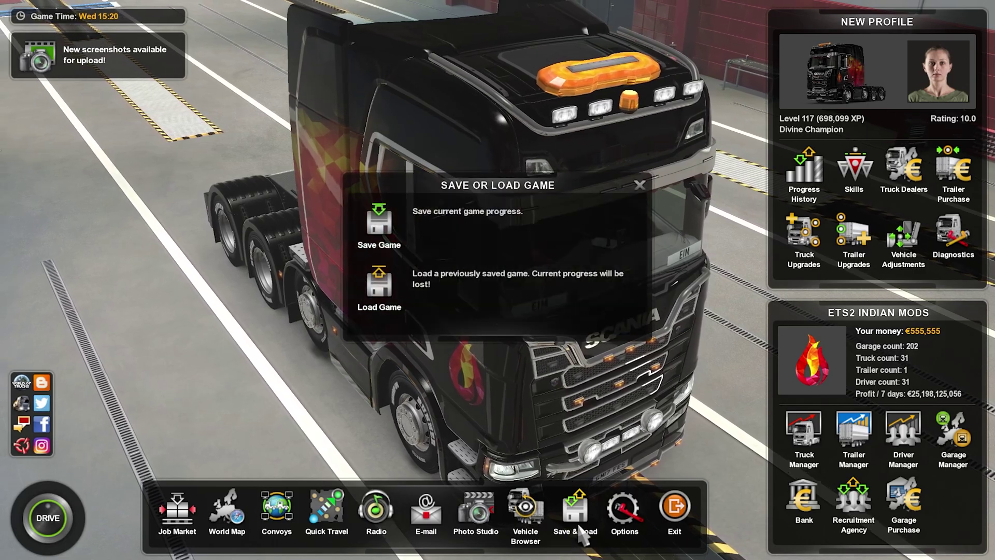
left_click(445, 280)
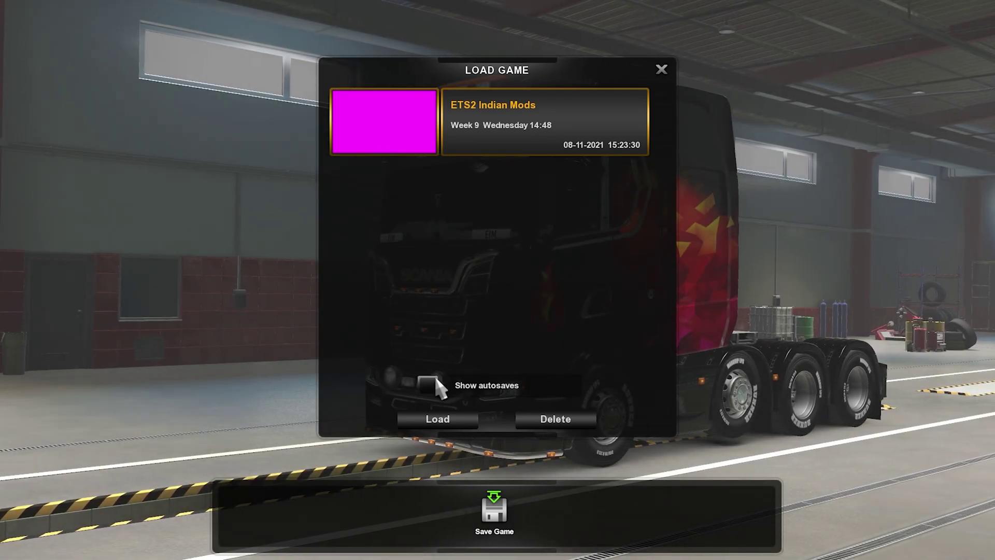
left_click(434, 384)
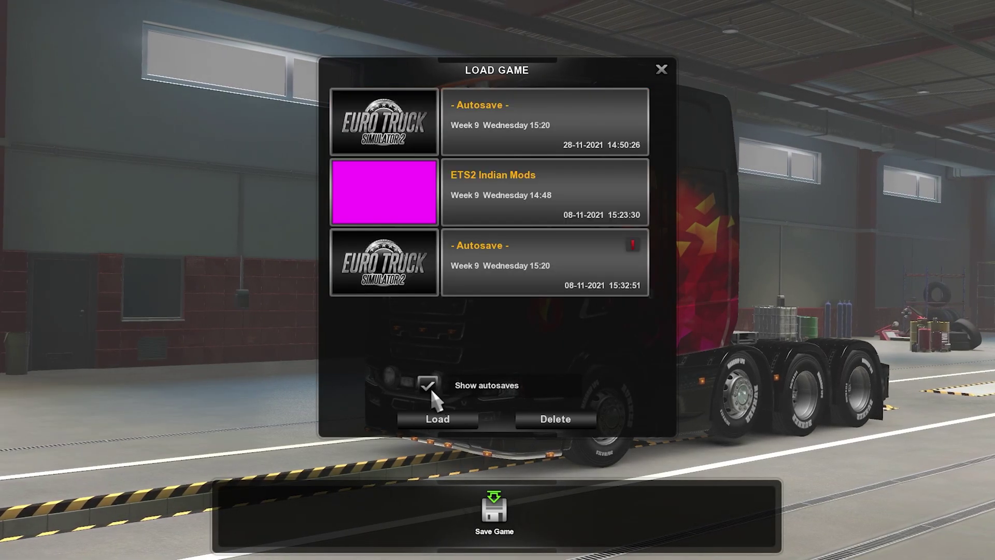
double_click(505, 268)
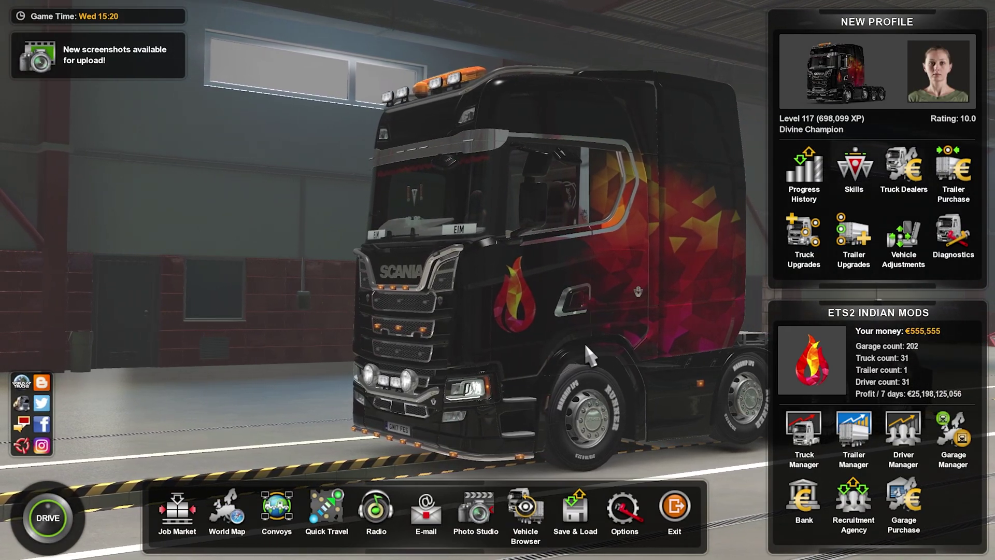
key("m")
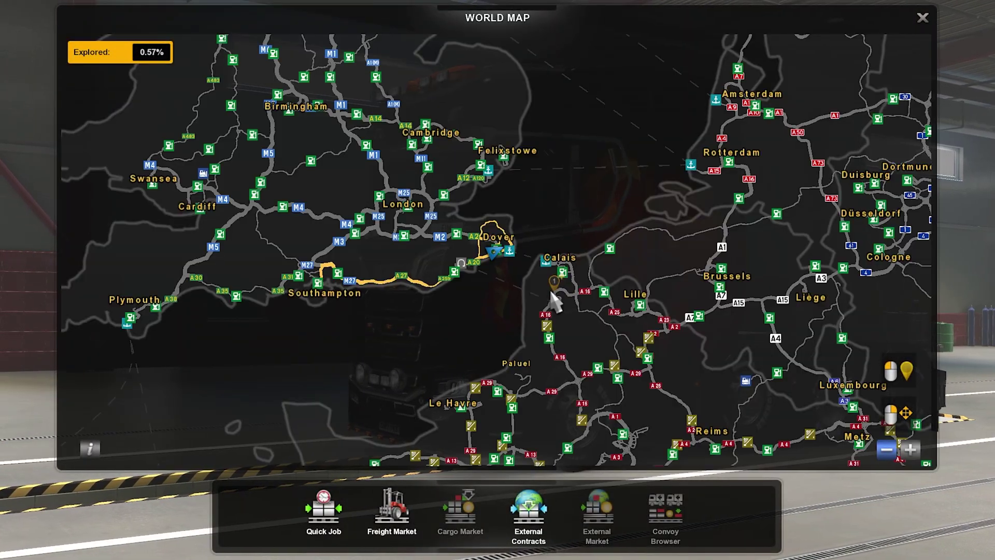
scroll(554, 289, "down", 5)
left_click_drag(597, 259, 382, 329)
mouse_move(750, 145)
left_mouse_down()
mouse_move(707, 244)
mouse_move(468, 355)
left_mouse_up()
left_click_drag(549, 390, 415, 119)
left_click_drag(560, 357, 573, 107)
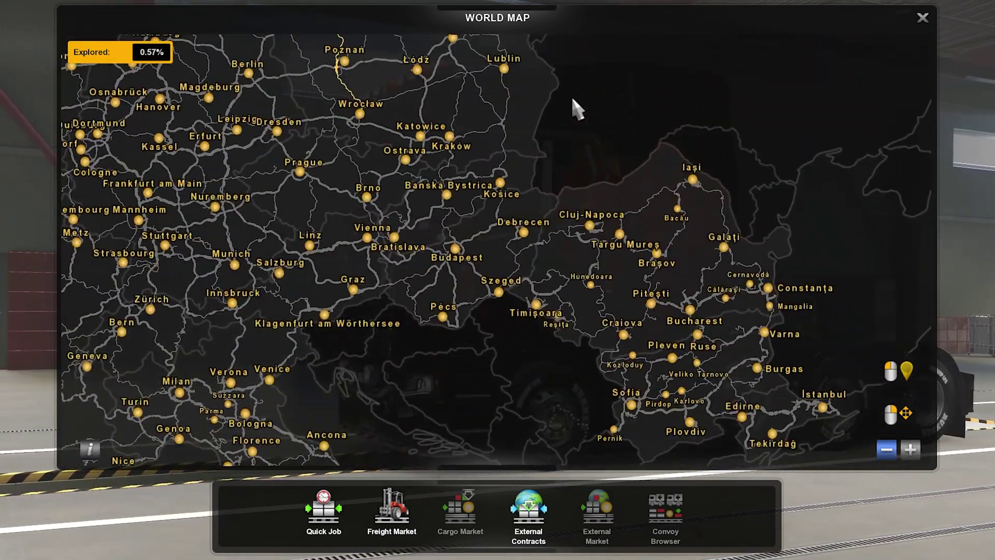
left_click_drag(596, 321, 606, 38)
left_click_drag(684, 362, 702, 122)
left_click_drag(331, 260, 369, 298)
left_click_drag(154, 165, 400, 287)
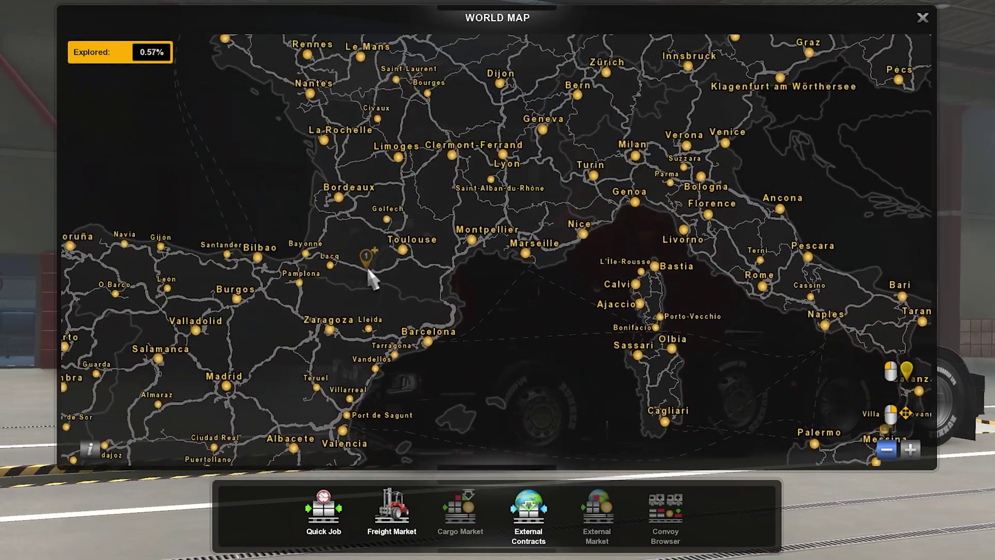
key("Escape")
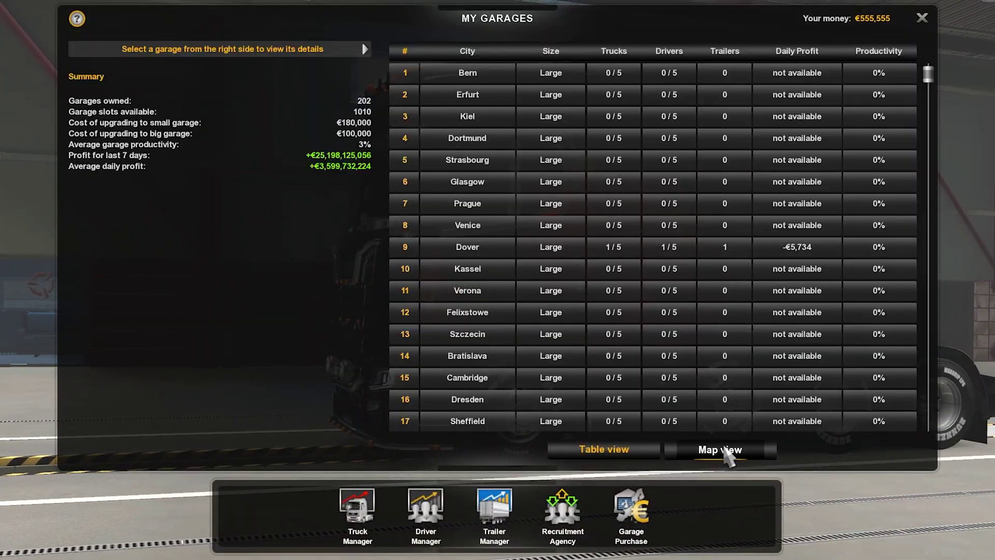
left_click(723, 450)
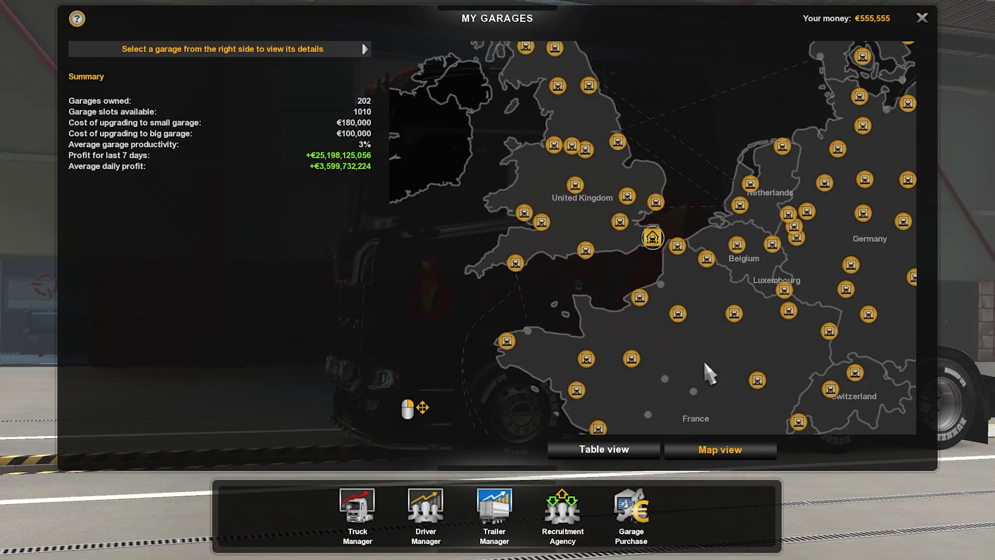
key("Up")
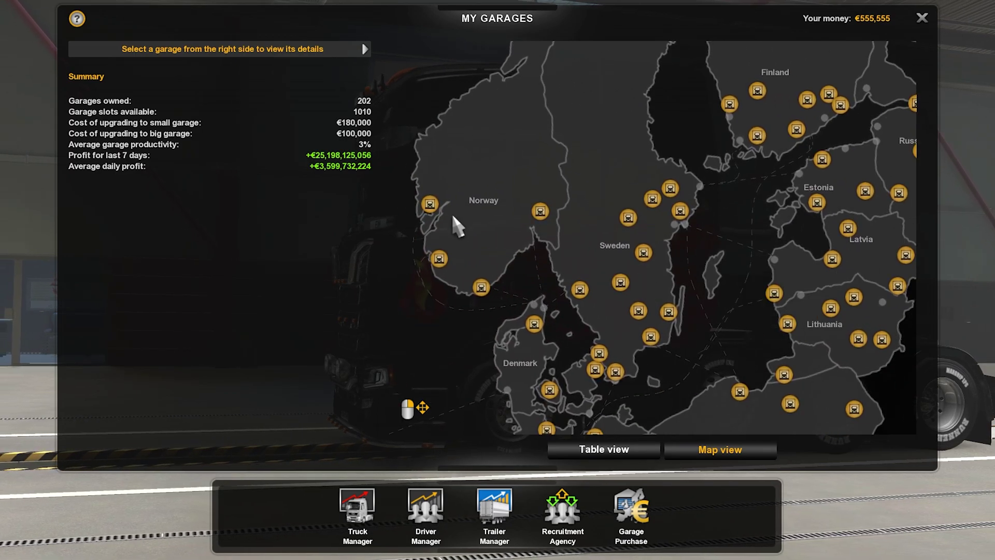
key("Right")
key("Down")
key("Escape")
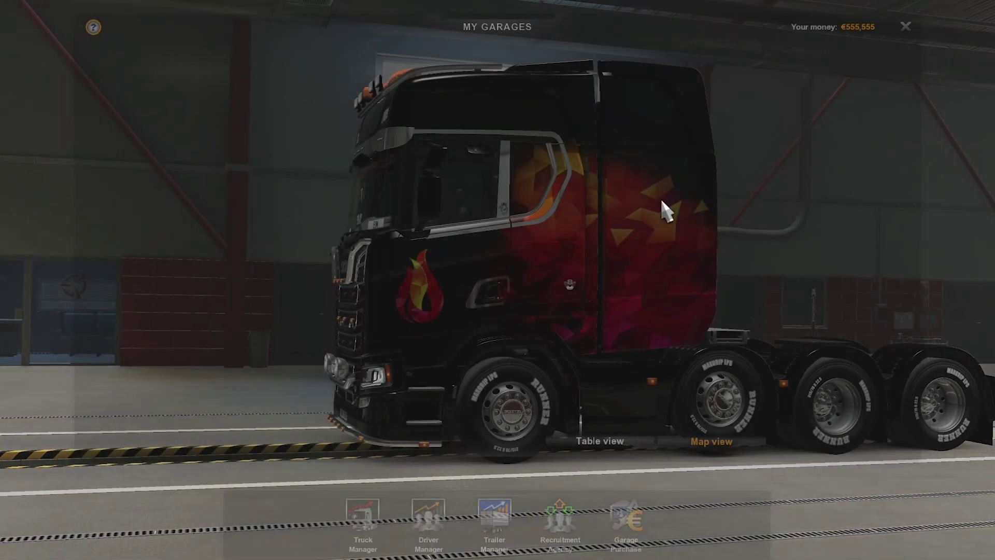